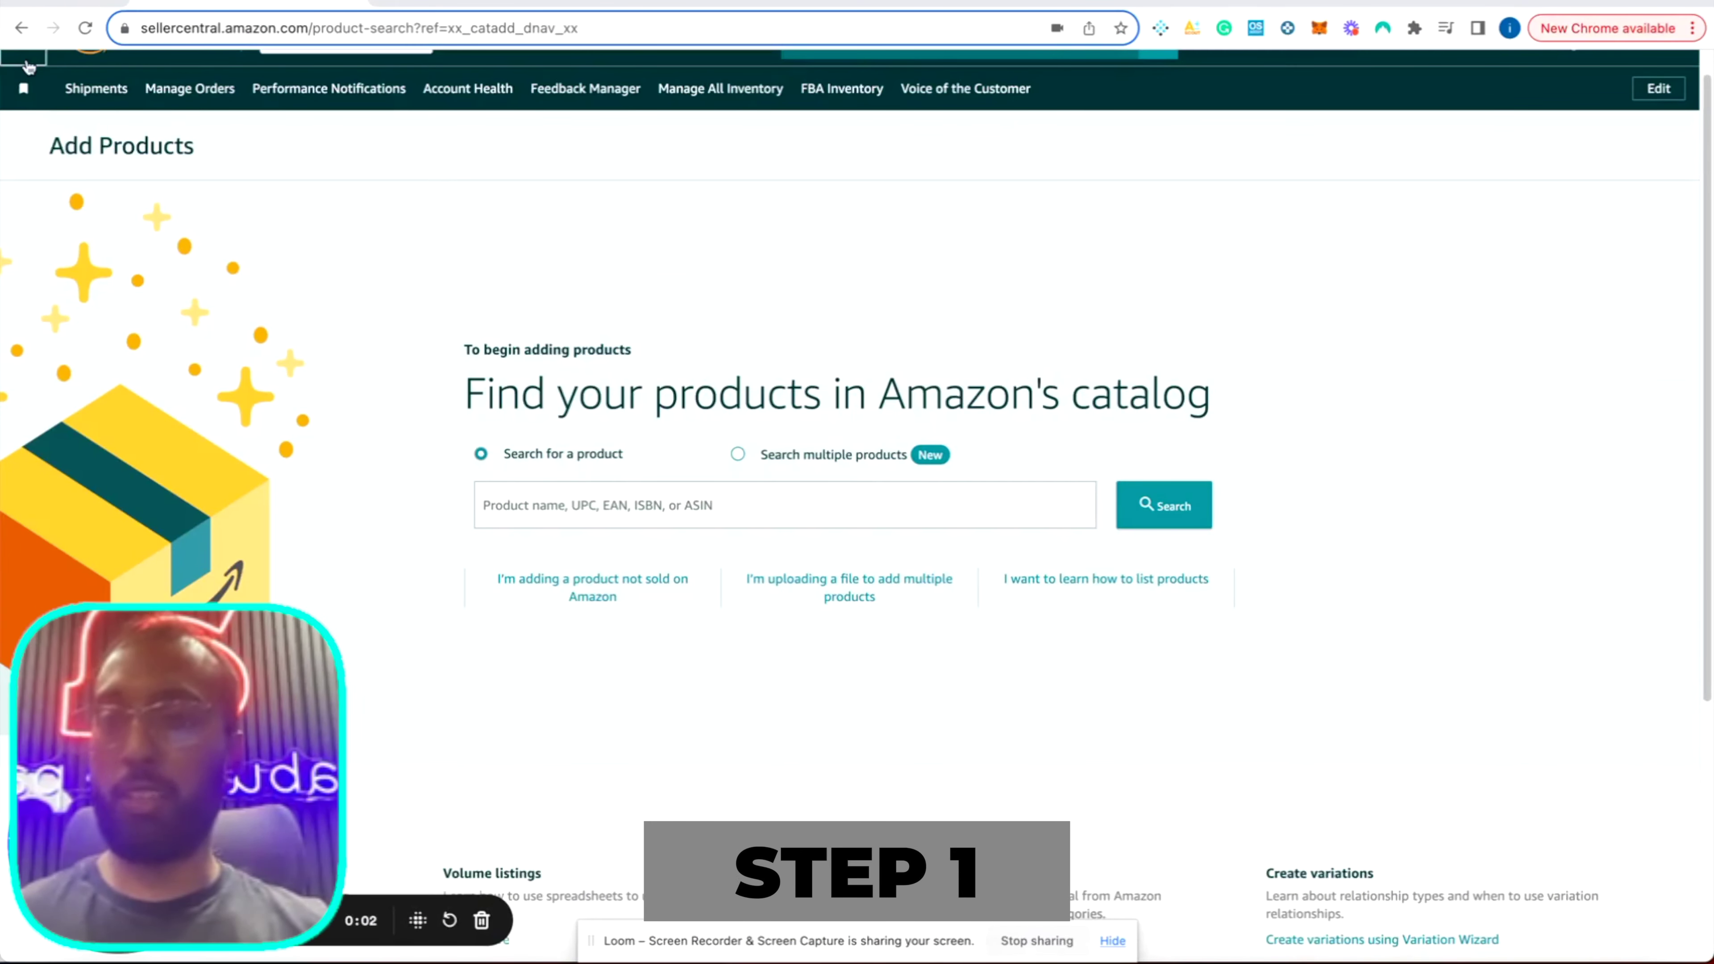
- Open the Seller Central main menu to reach Catalog > Add Products
{"action": "left_click", "coordinate": [27, 64]}
- Go to Add Products and search the catalog for ASIN B07D39W2DS
{"action": "mouse_move", "coordinate": [93, 165]}
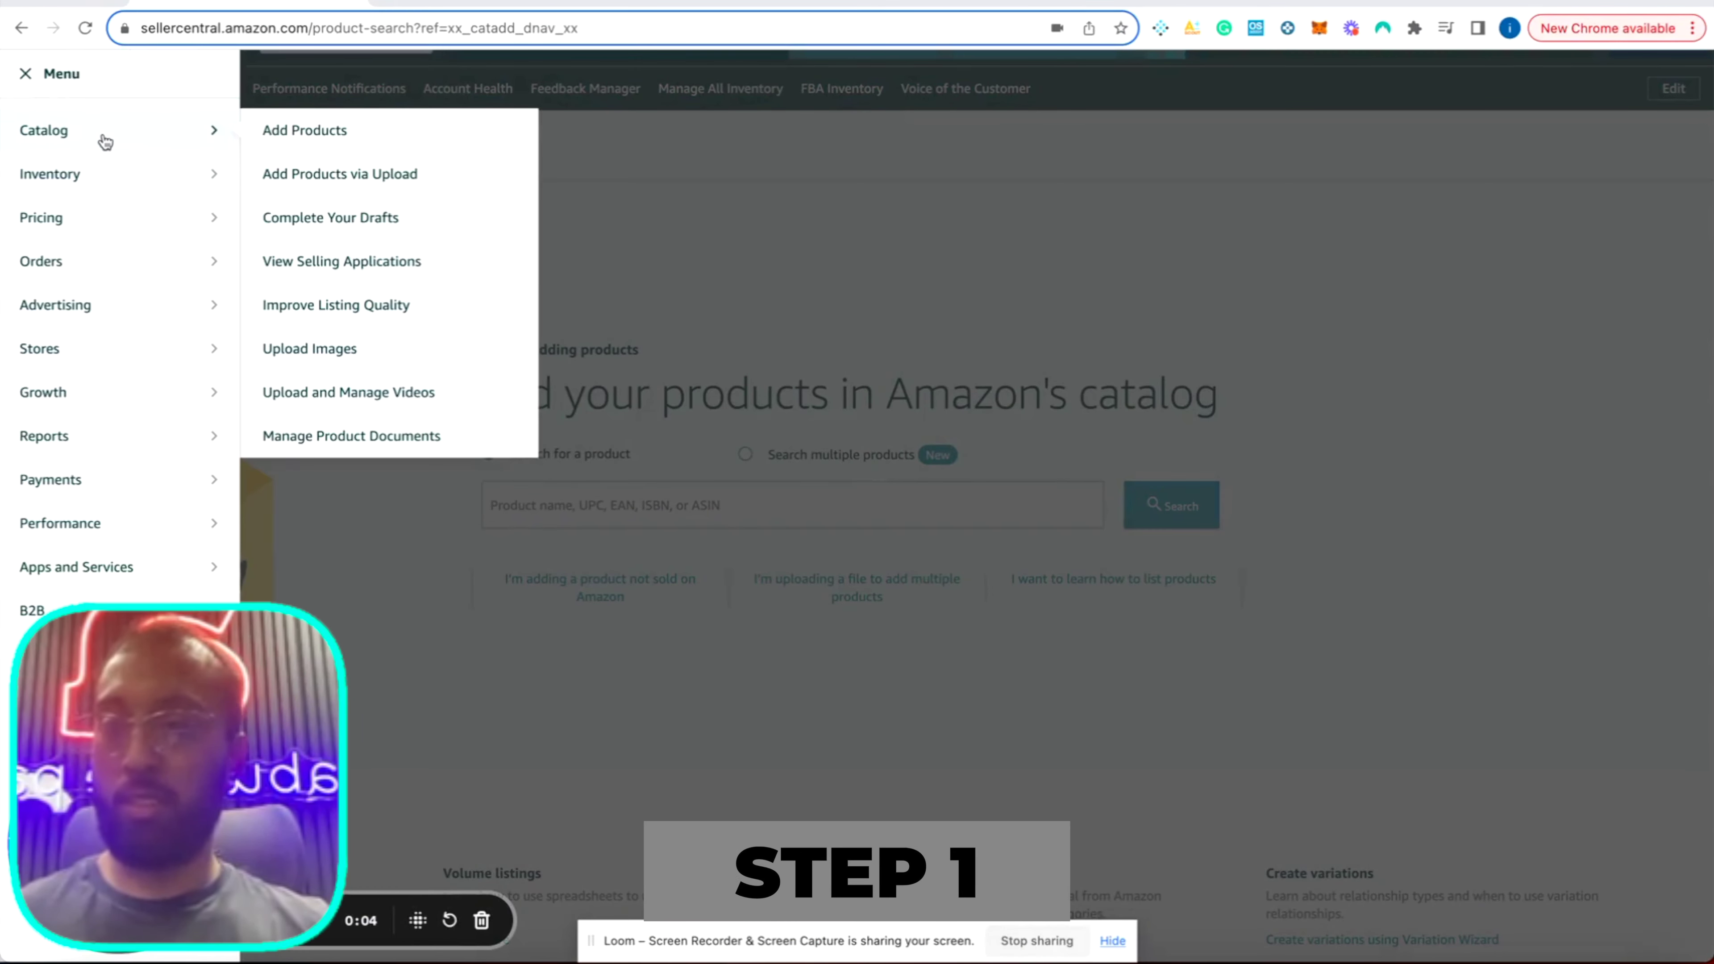
{"action": "mouse_move", "coordinate": [112, 137]}
{"action": "left_click", "coordinate": [304, 130]}
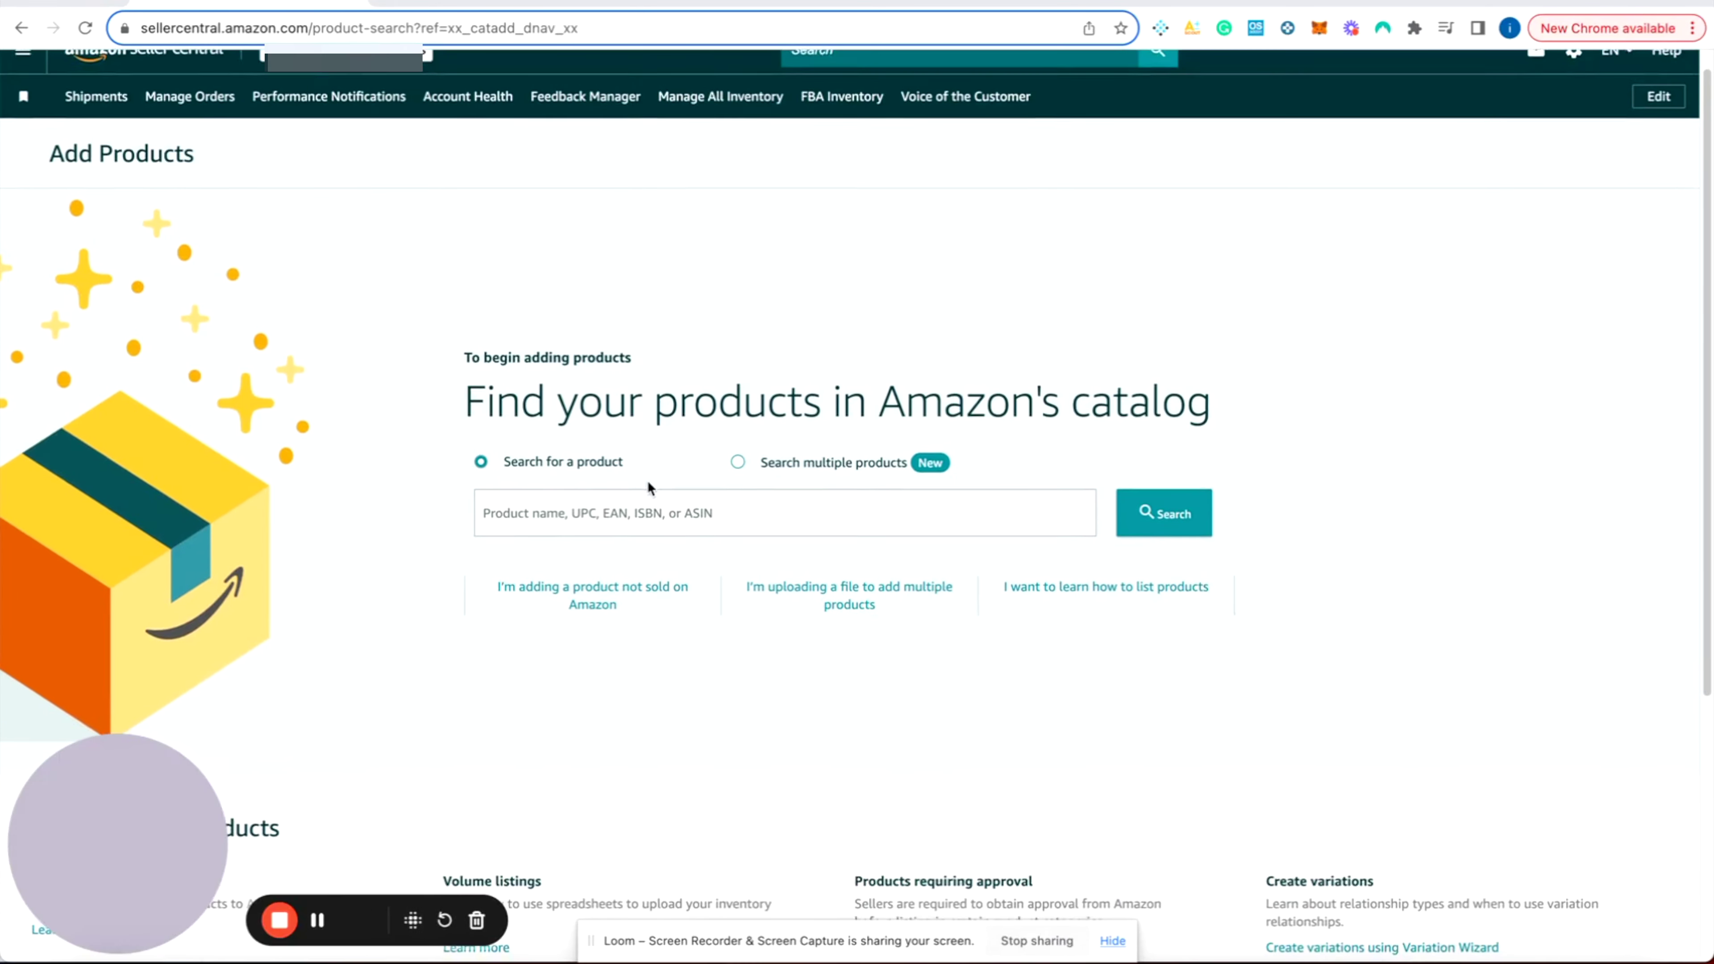
{"action": "scroll", "coordinate": [646, 481], "scroll_direction": "down", "scroll_amount": 1}
{"action": "left_click", "coordinate": [557, 493]}
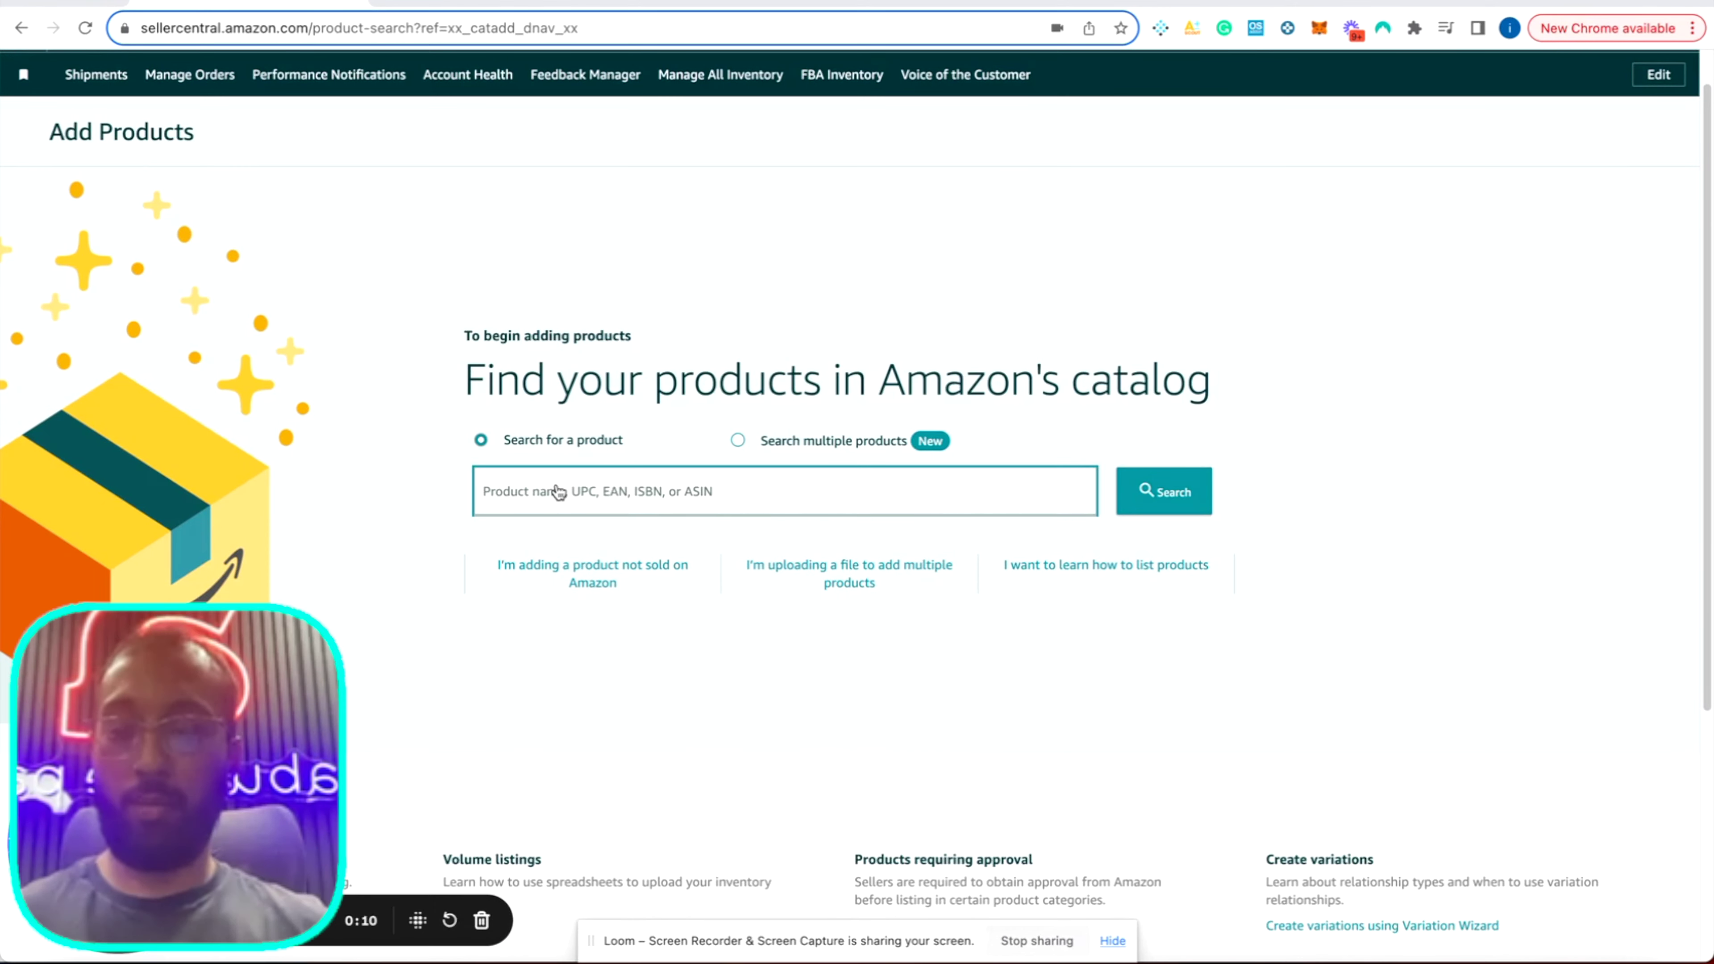
{"action": "left_click", "coordinate": [1147, 496]}
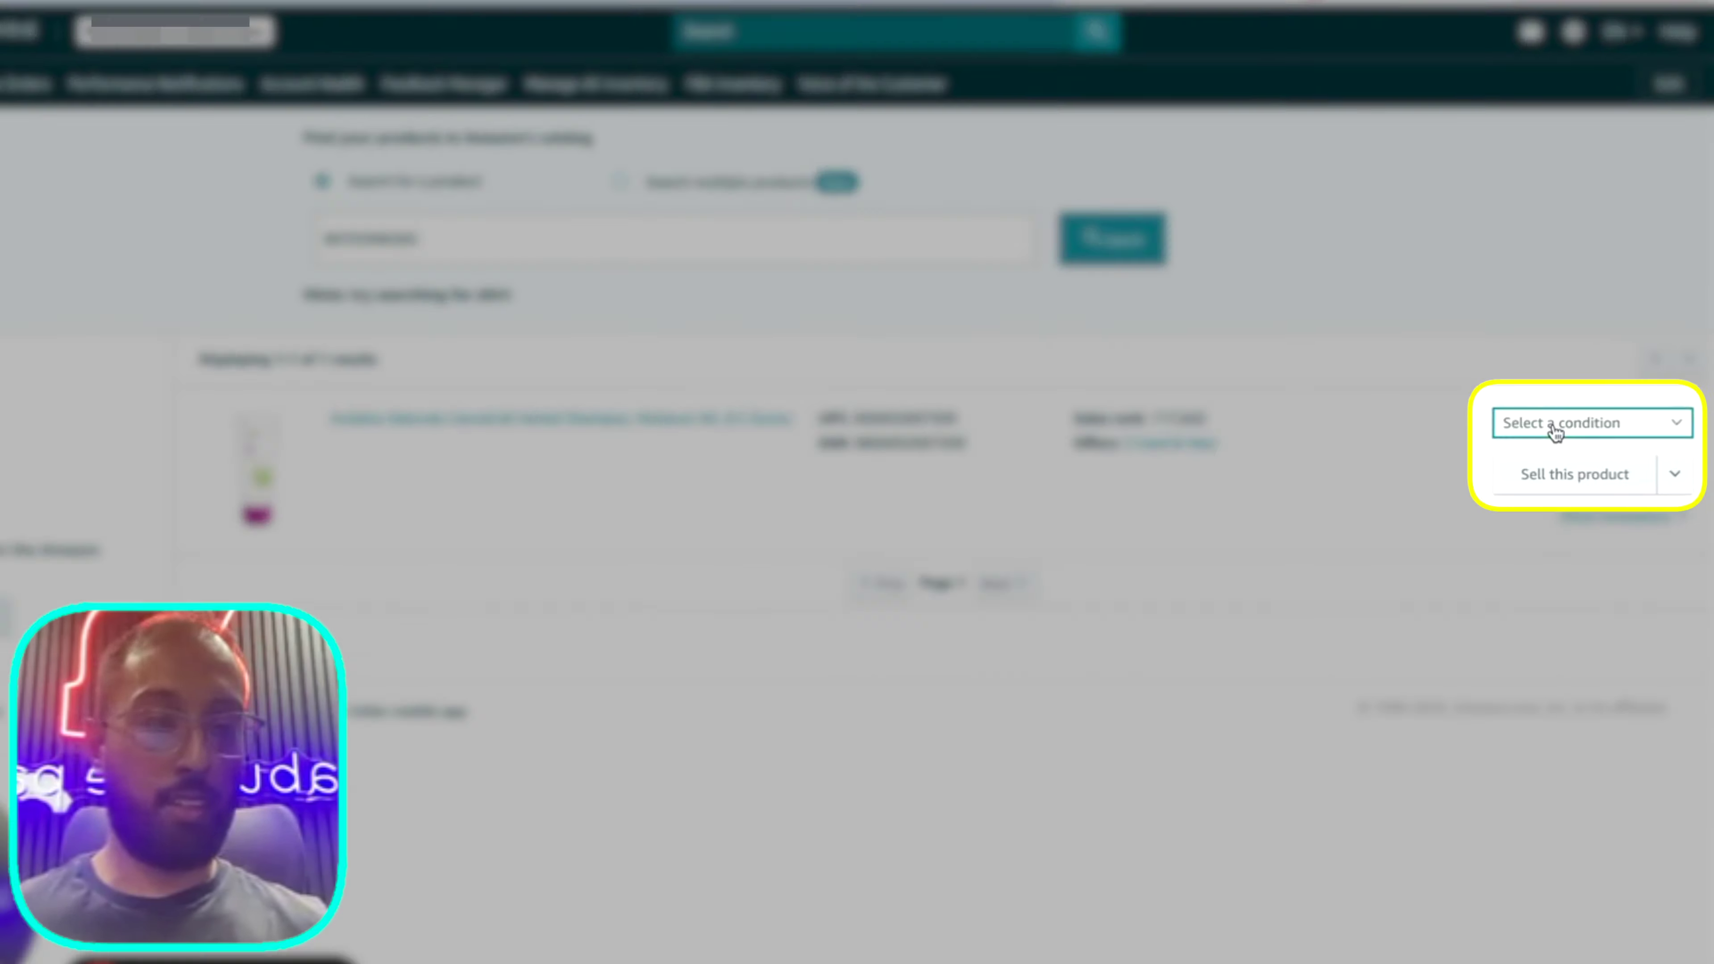
- Choose condition New and start selling the shampoo
{"action": "left_click", "coordinate": [1565, 424]}
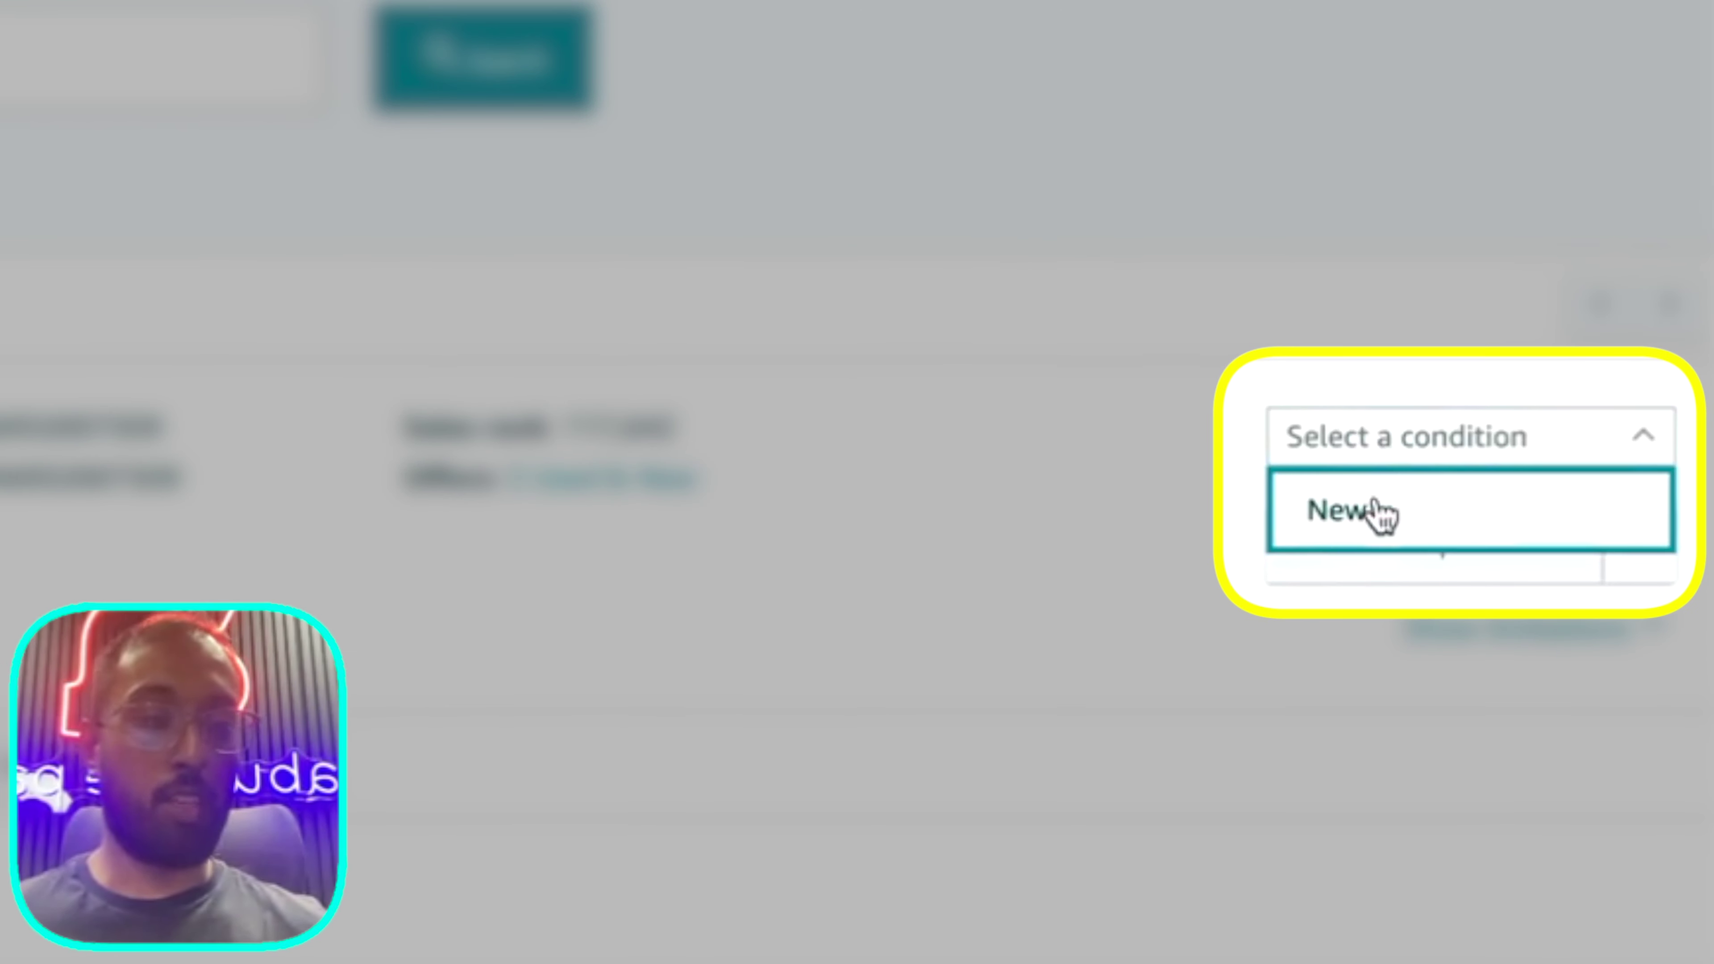
{"action": "left_click", "coordinate": [1417, 503]}
{"action": "left_click", "coordinate": [1390, 554]}
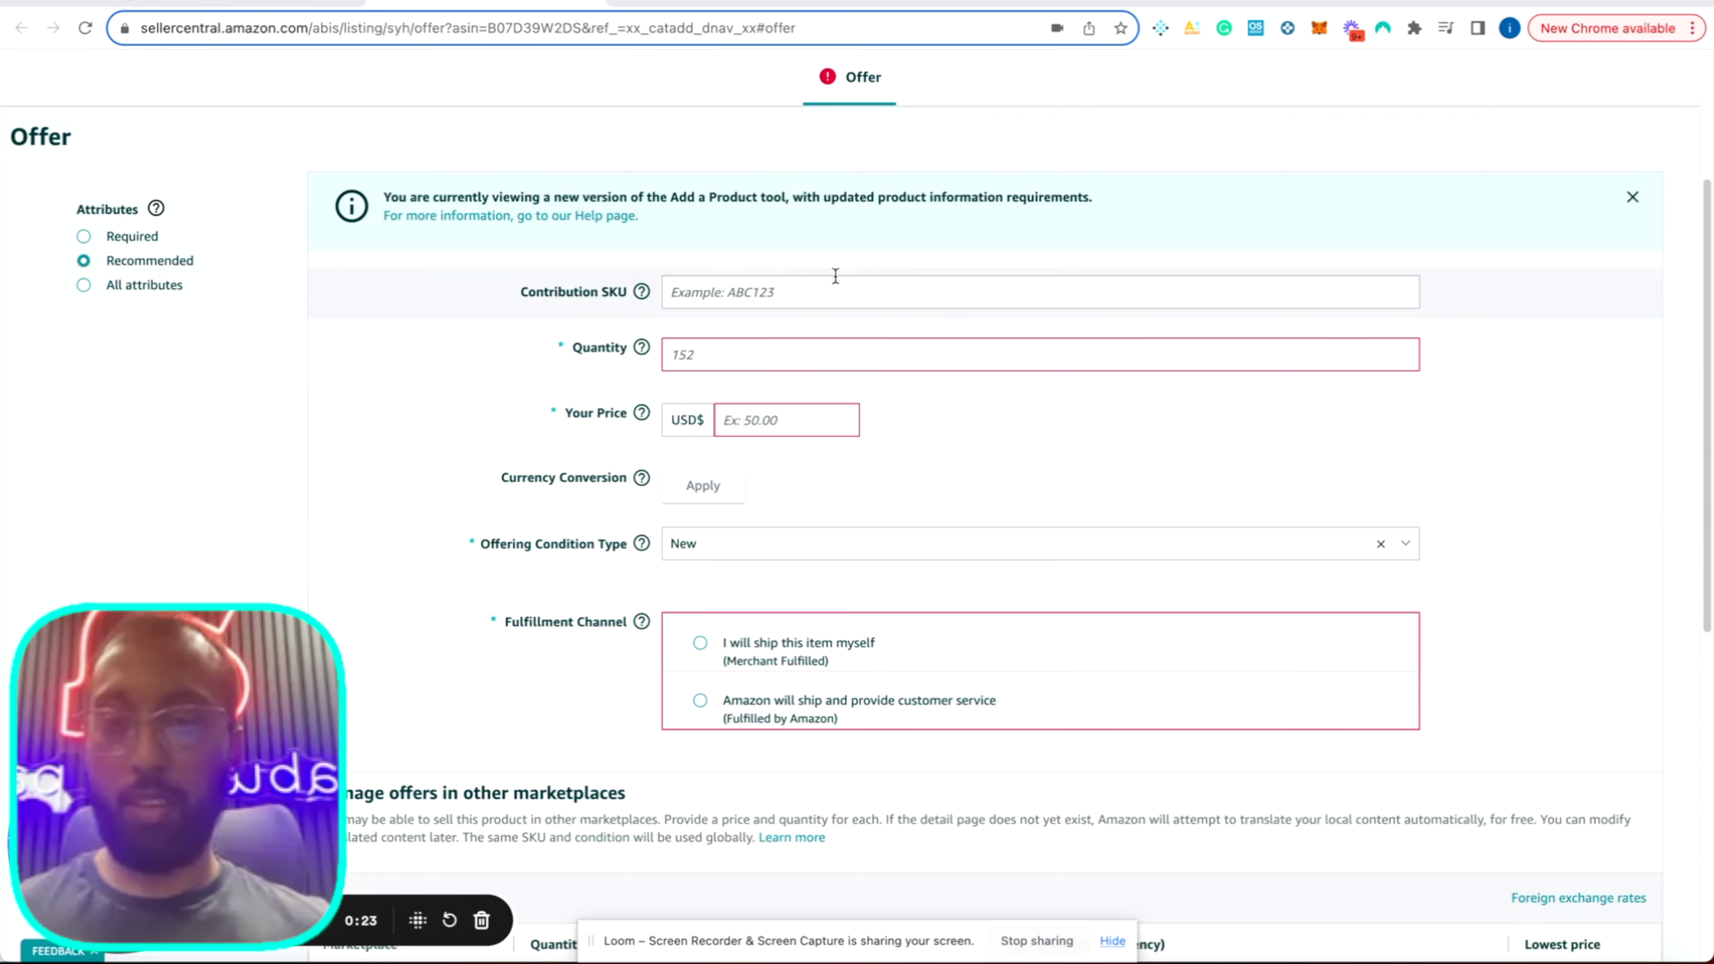
- Enter SKU FBAB07D39W2DS, quantity 20 and price 20.00 in the offer form
{"action": "left_click", "coordinate": [775, 299]}
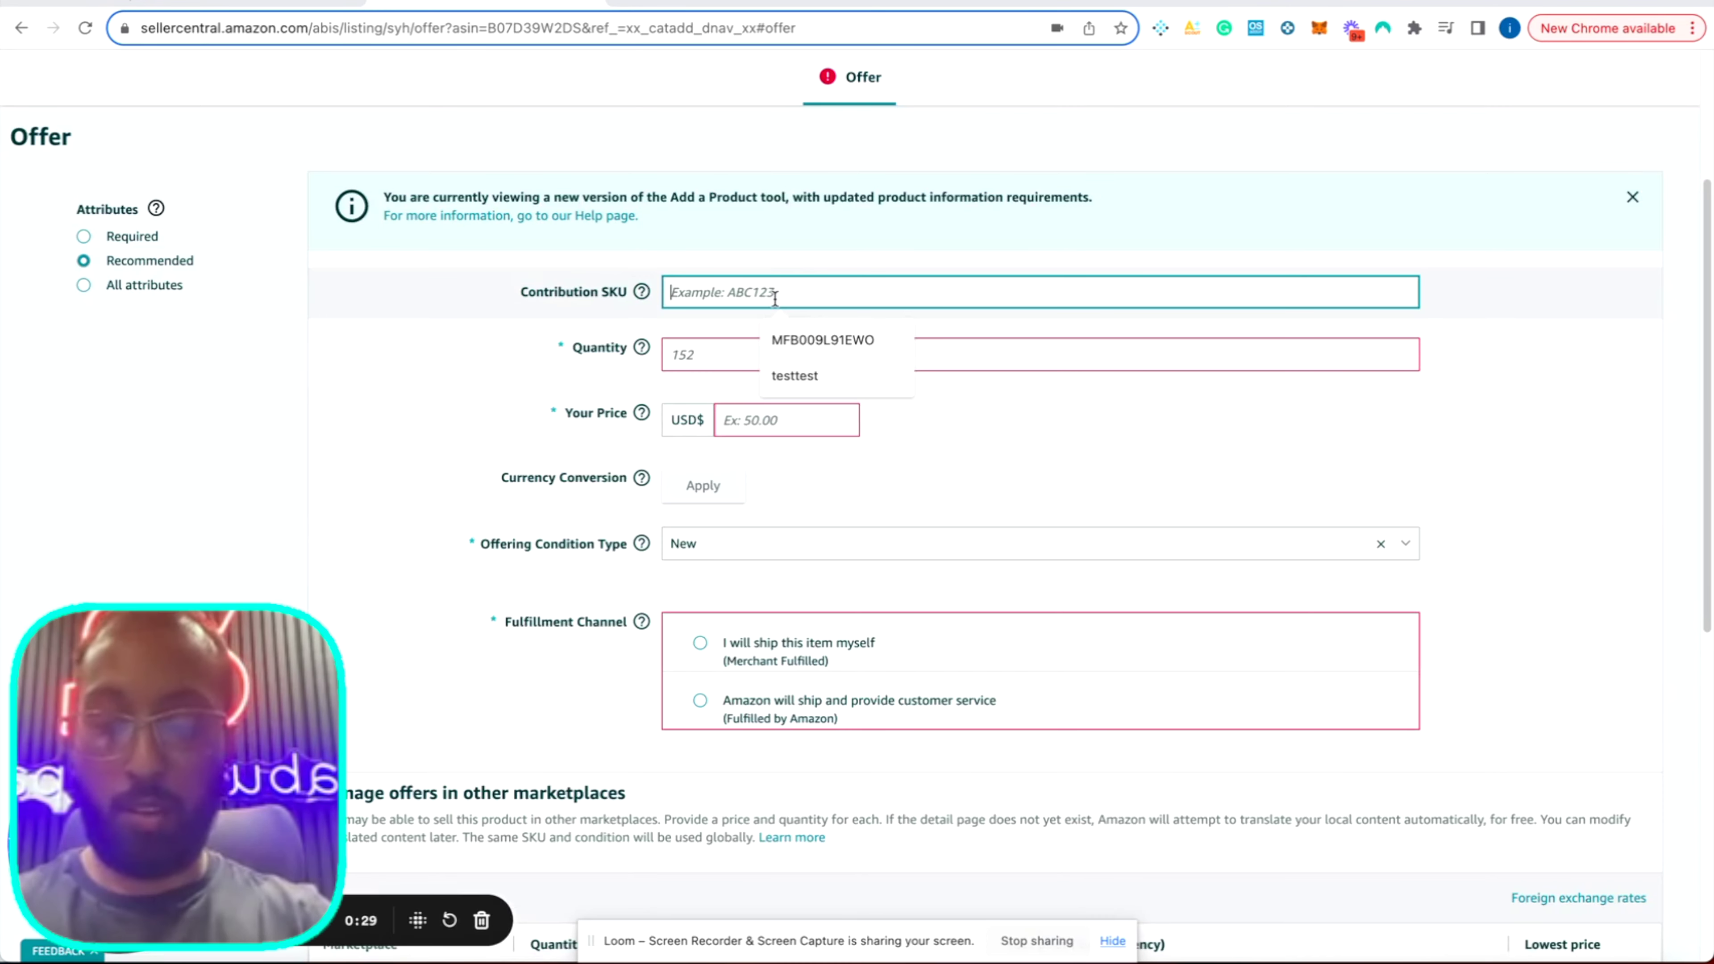
{"action": "type", "text": "F"}
{"action": "key", "text": "ctrl+super+f"}
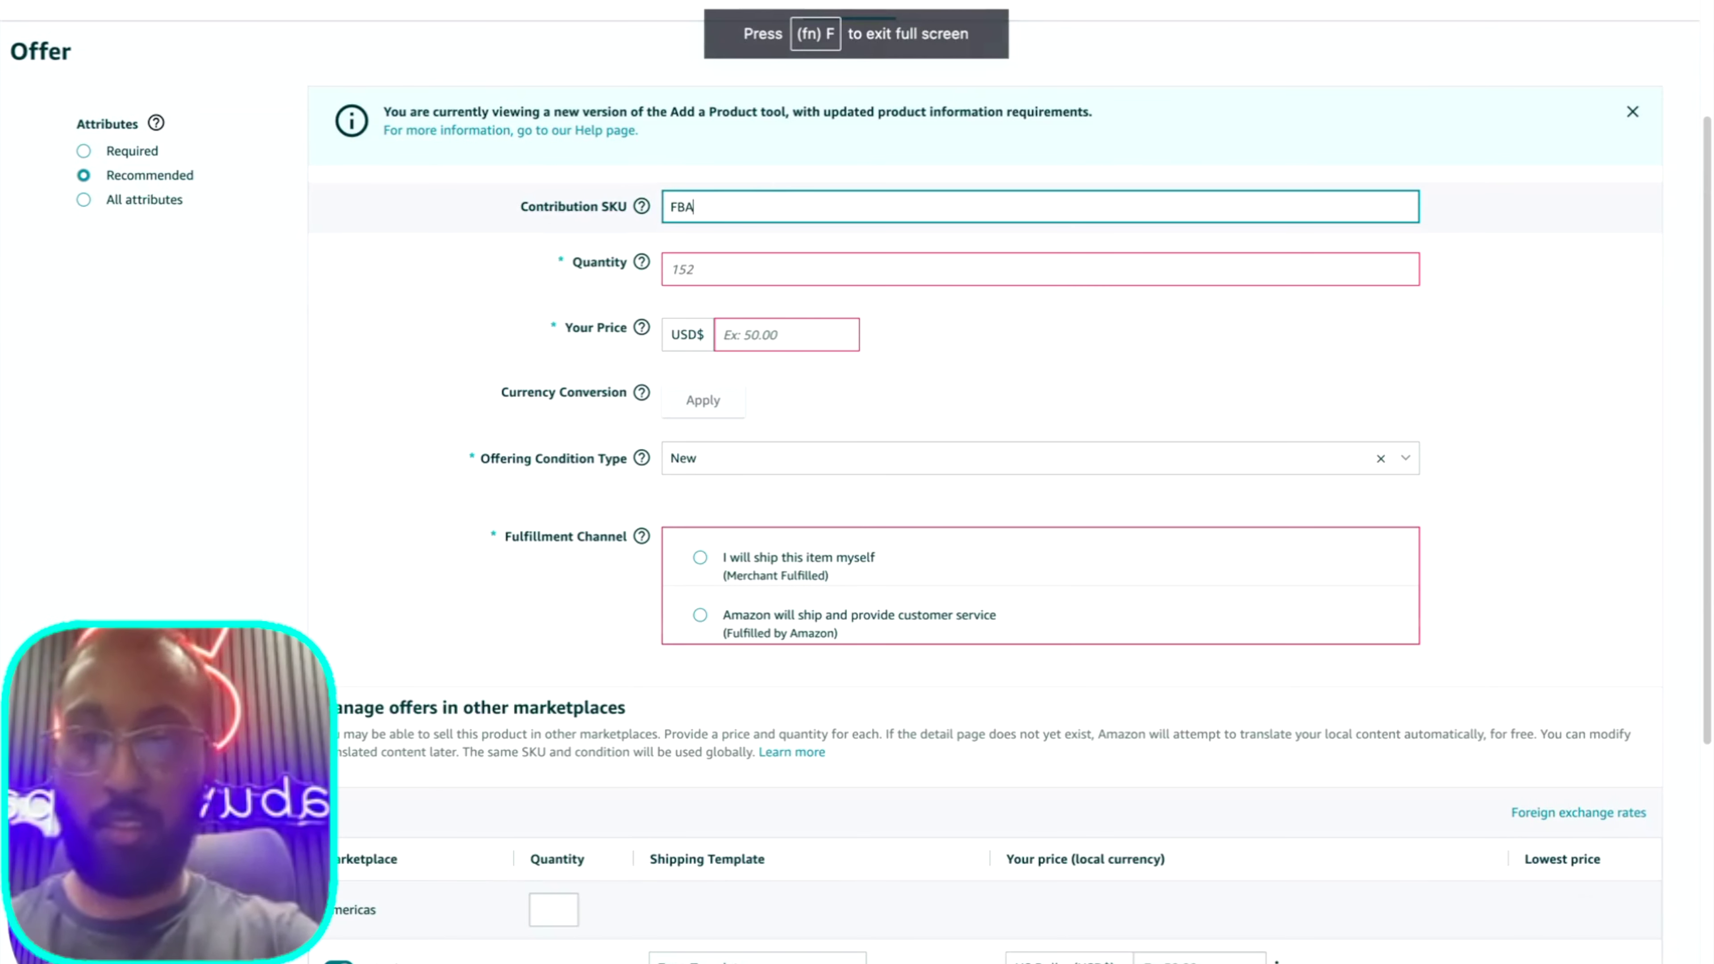
{"action": "type", "text": "BA"}
{"action": "type", "text": "B07D39W2DS"}
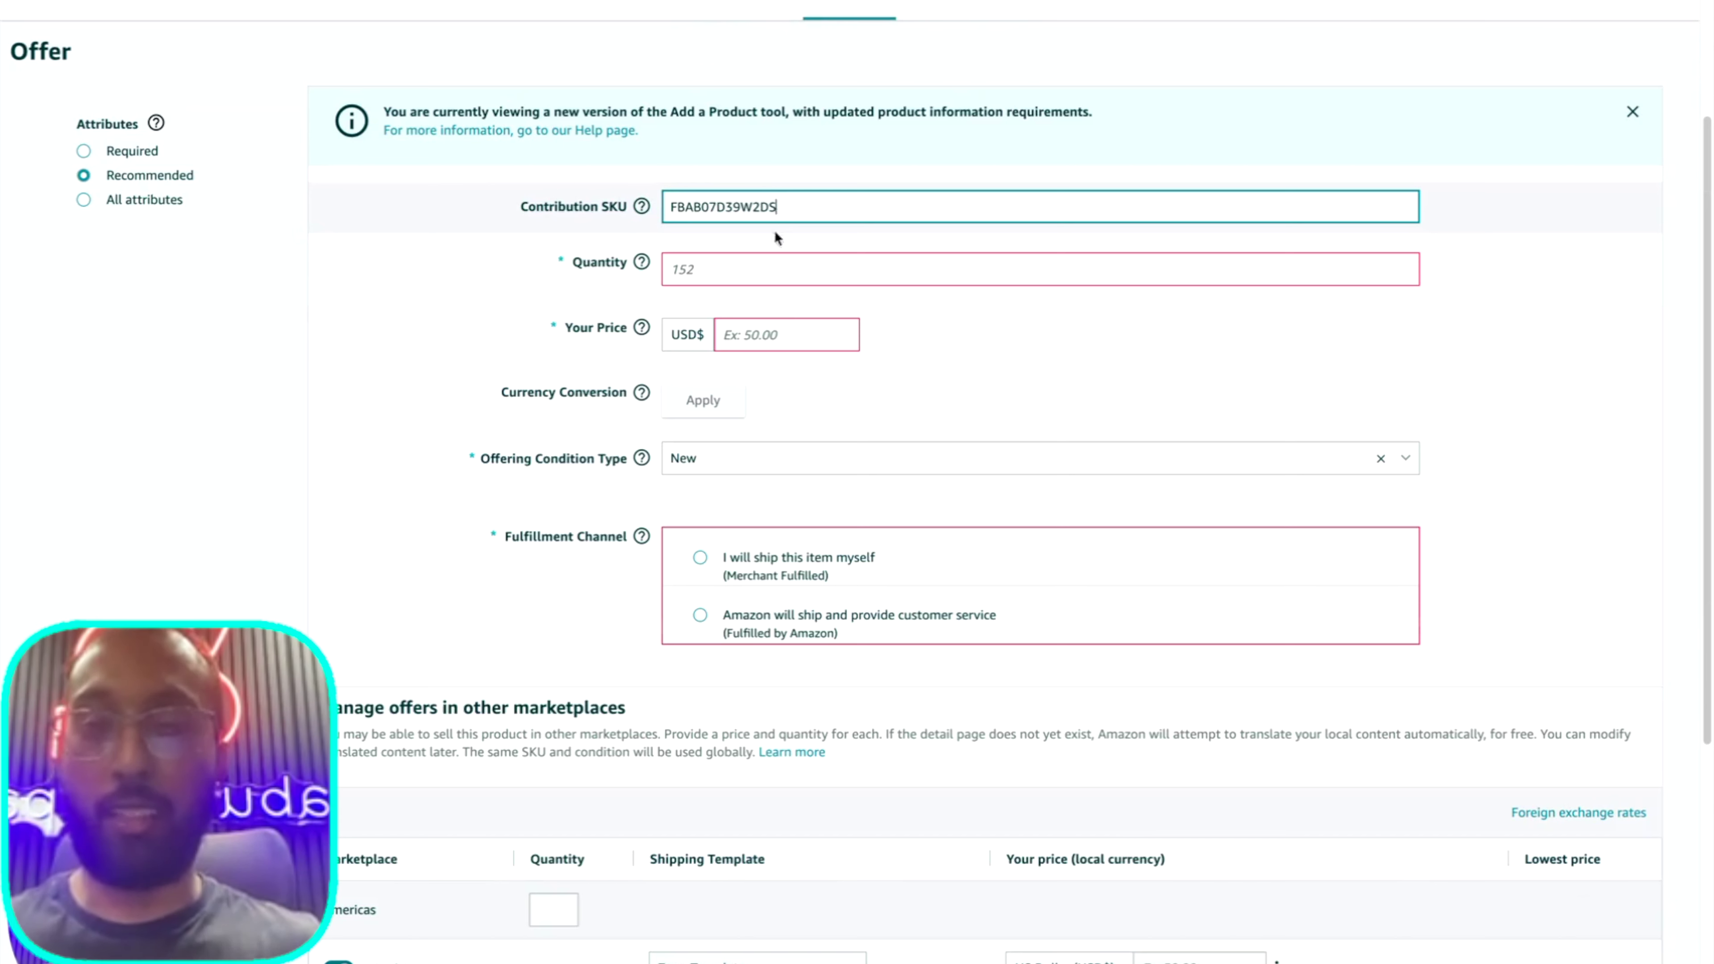
{"action": "left_click", "coordinate": [733, 266]}
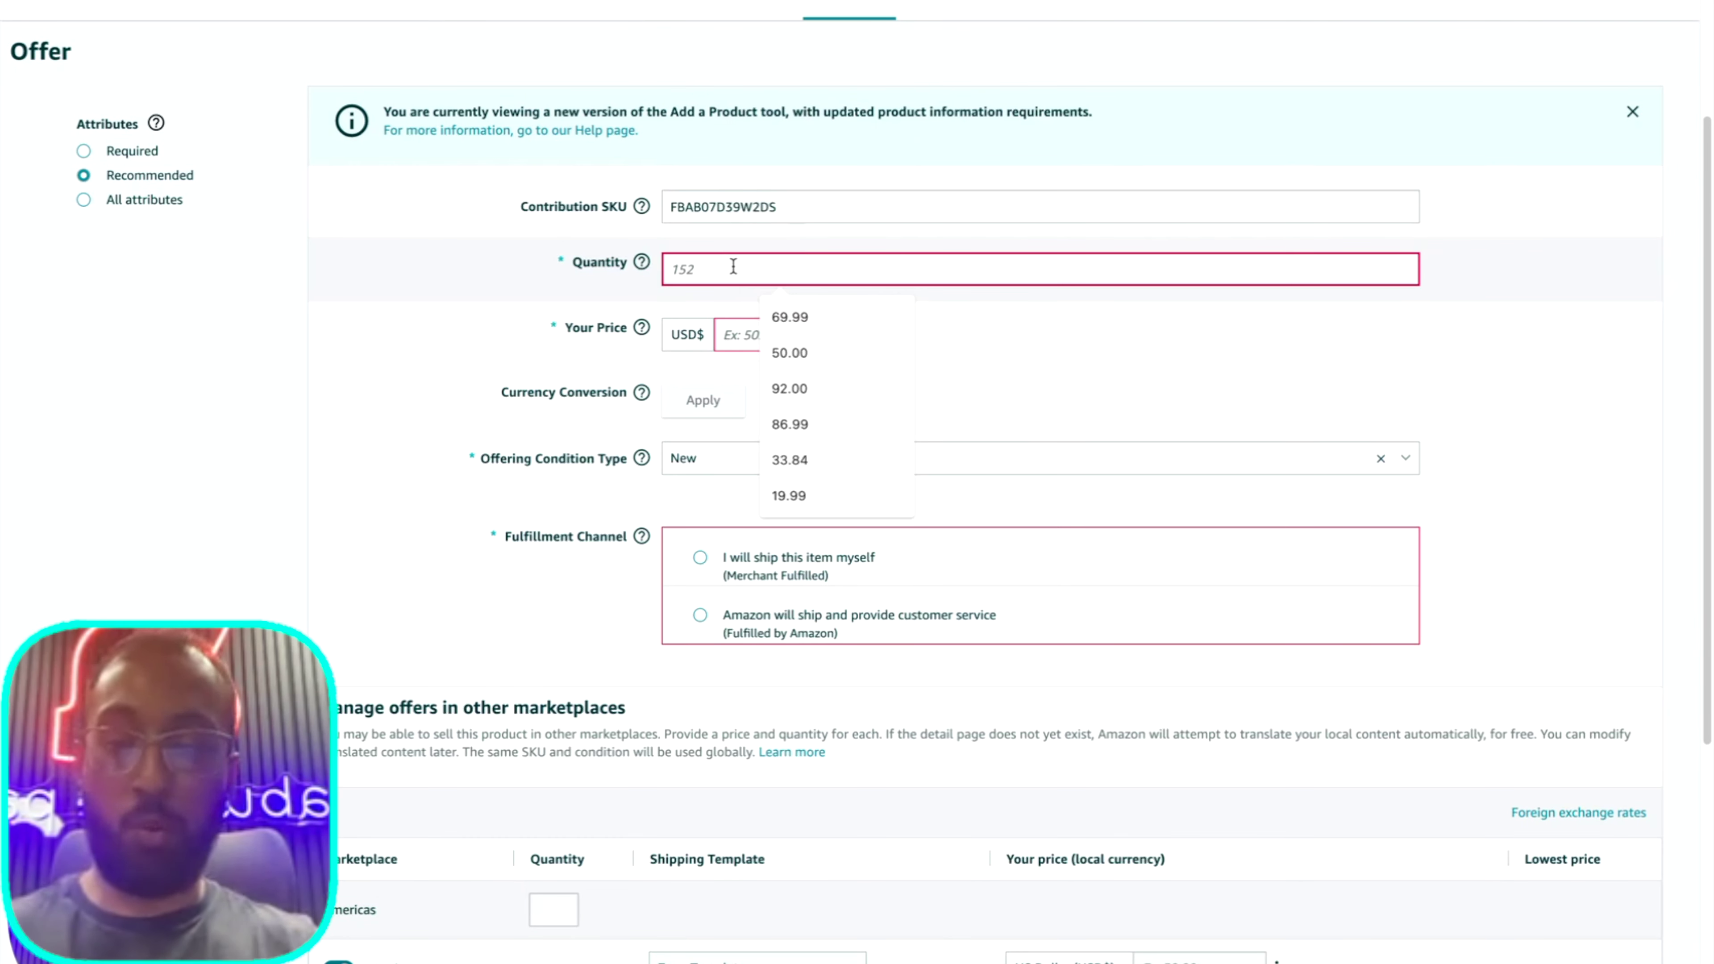
{"action": "type", "text": "20"}
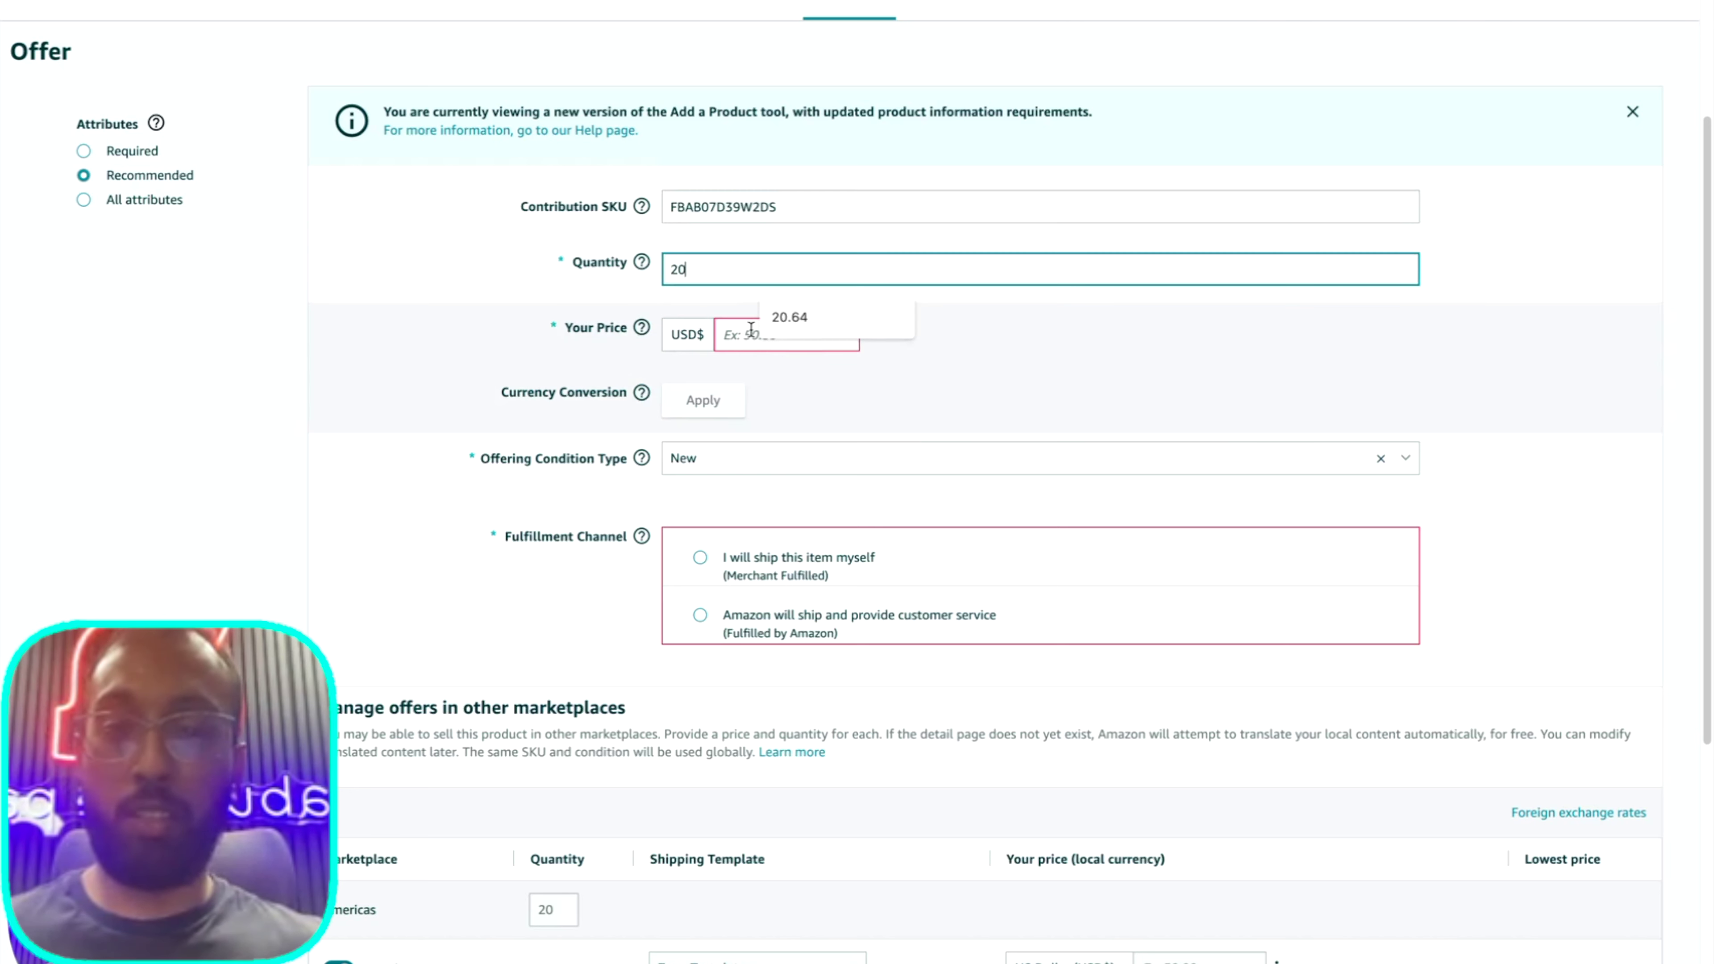
{"action": "left_click", "coordinate": [629, 351]}
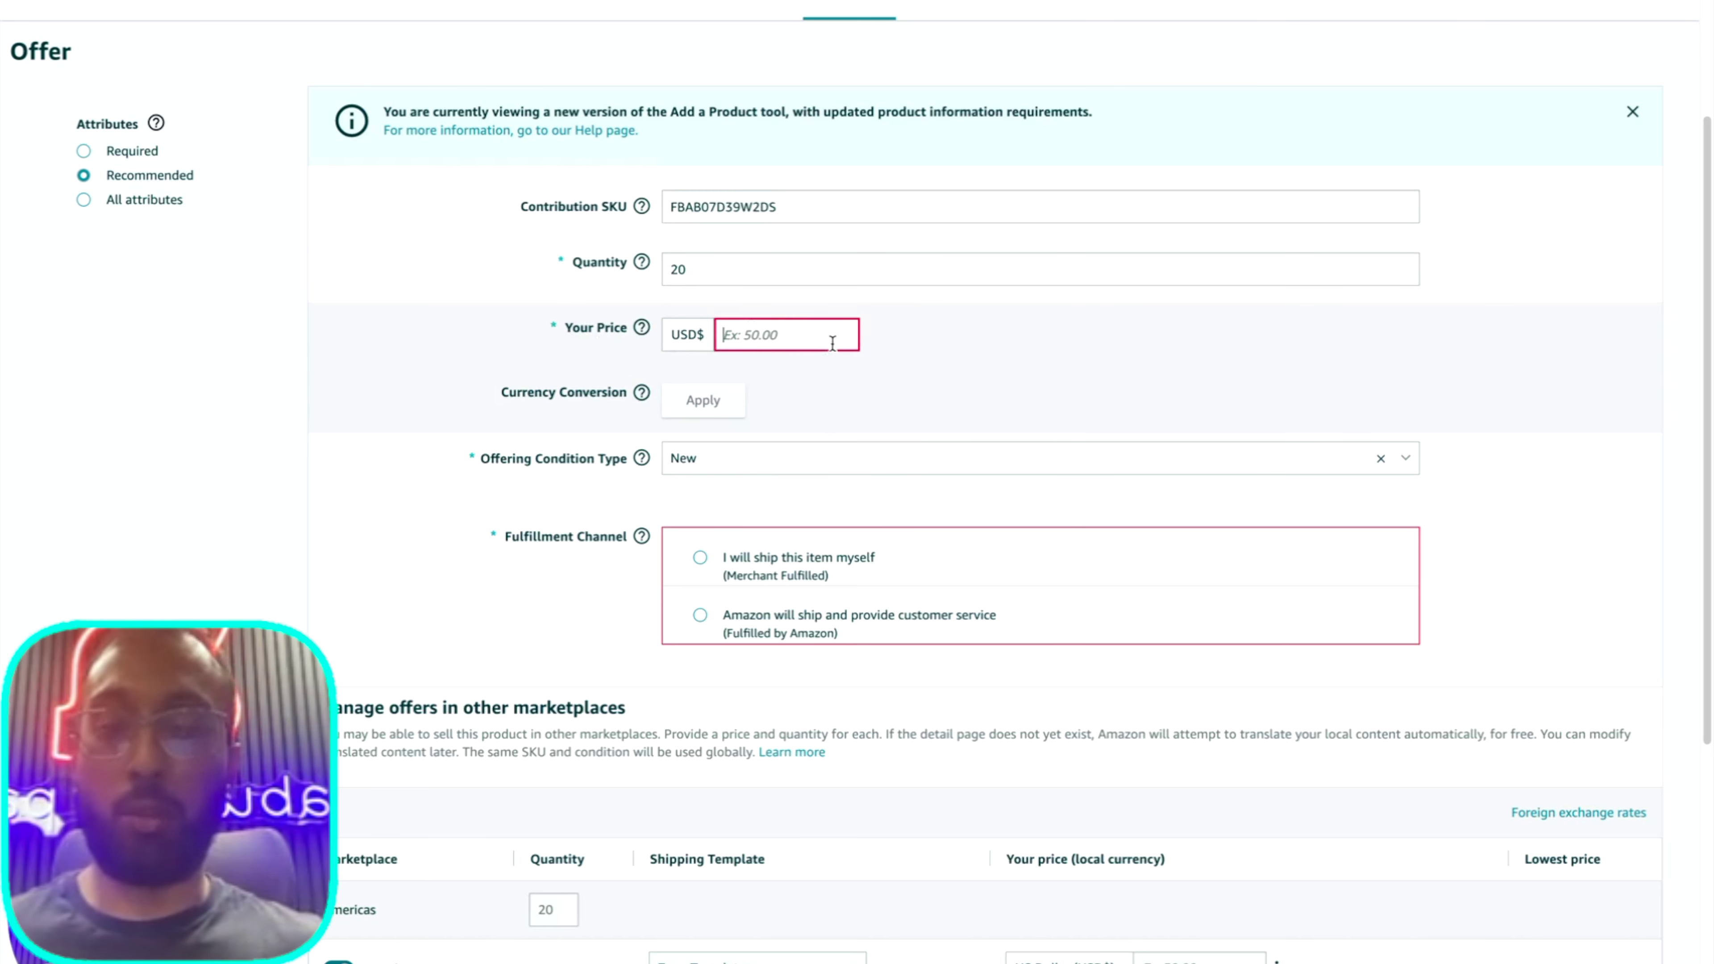
{"action": "type", "text": "20."}
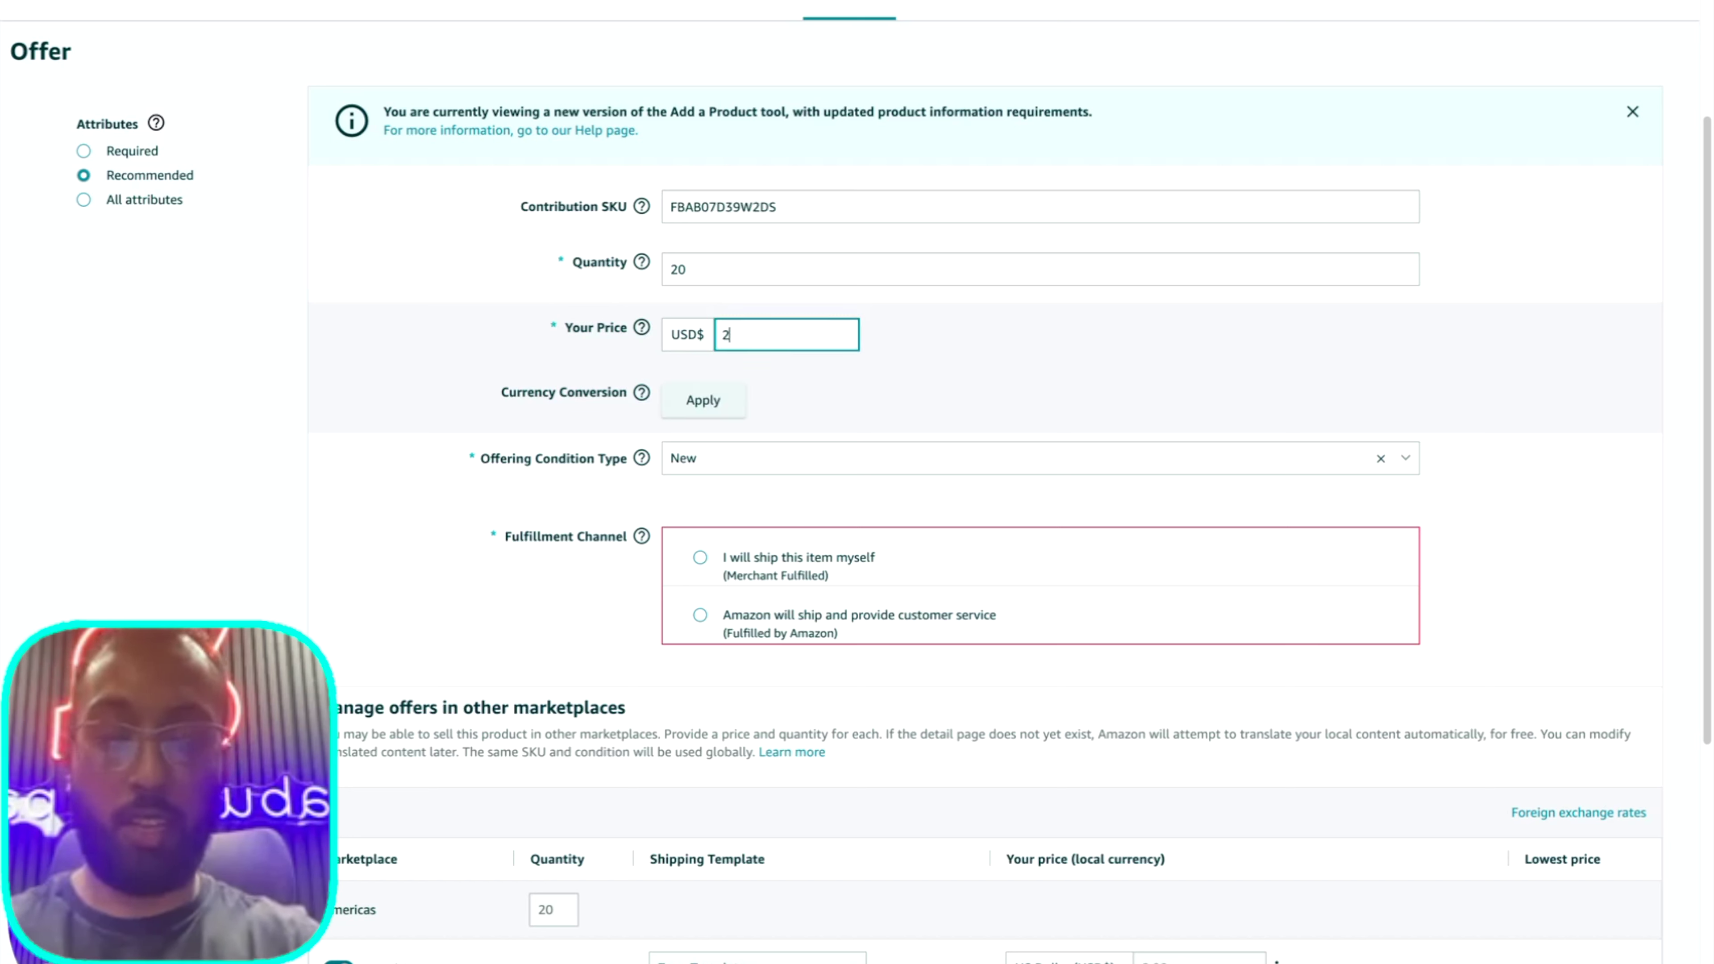
{"action": "left_click", "coordinate": [990, 375]}
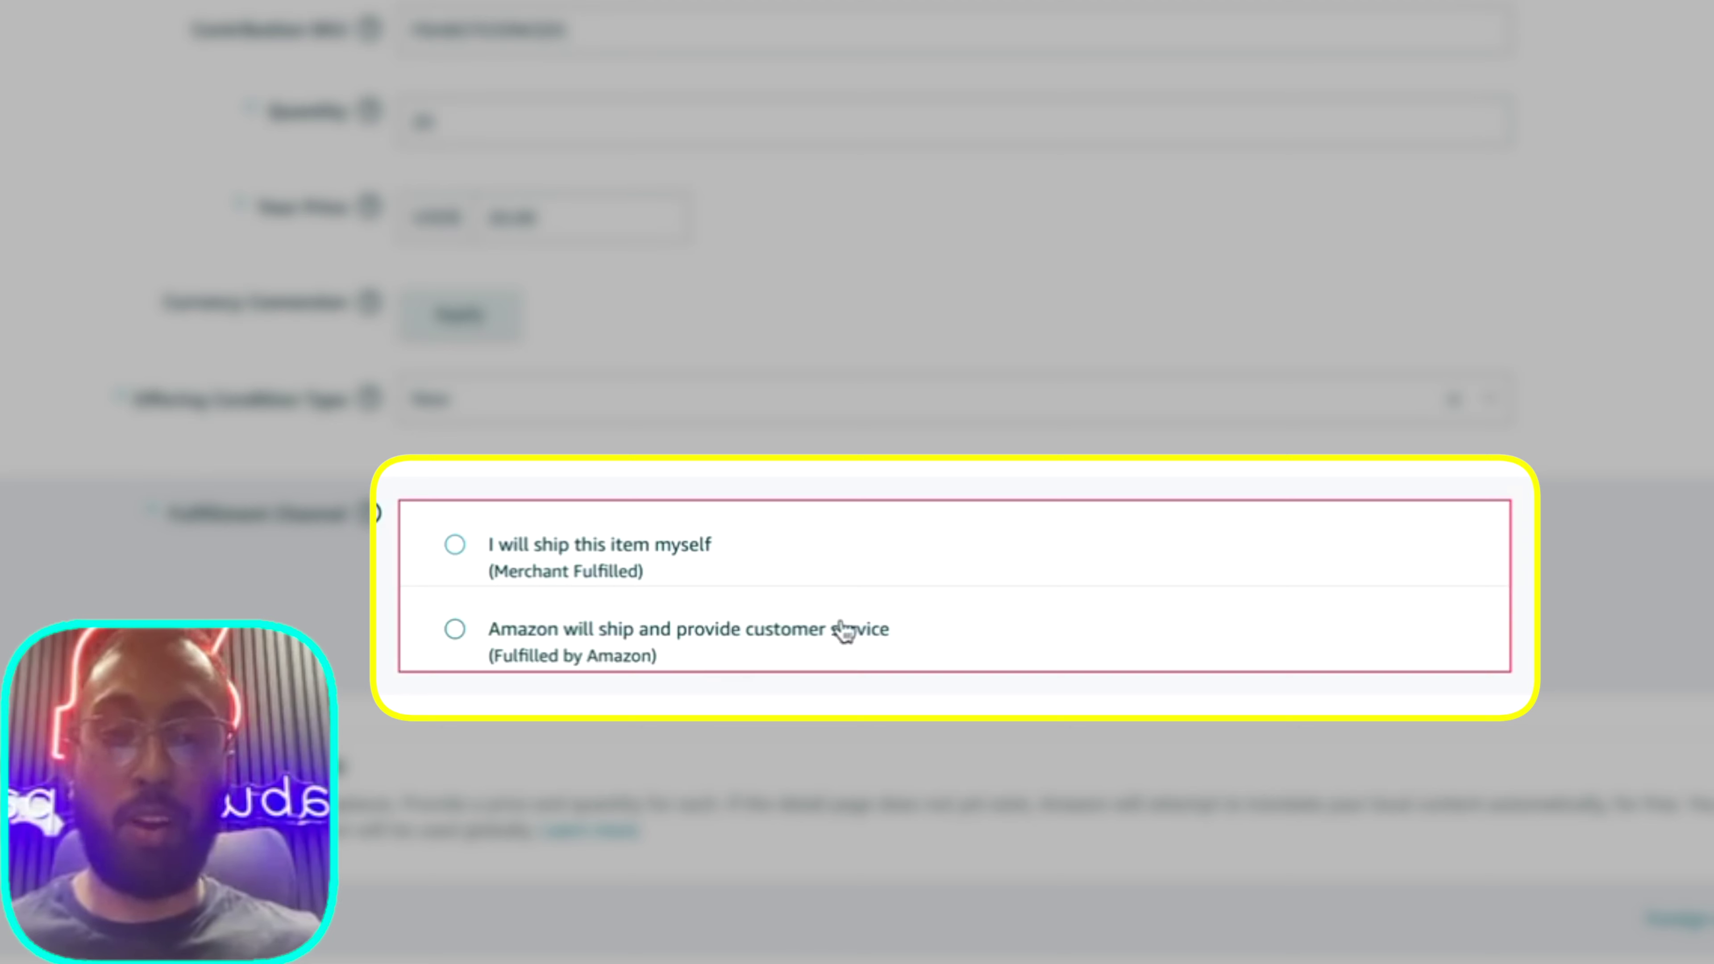
- Select Fulfilled by Amazon and submit the offer
{"action": "left_click", "coordinate": [453, 631]}
{"action": "scroll", "coordinate": [537, 672], "scroll_direction": "down", "scroll_amount": 1}
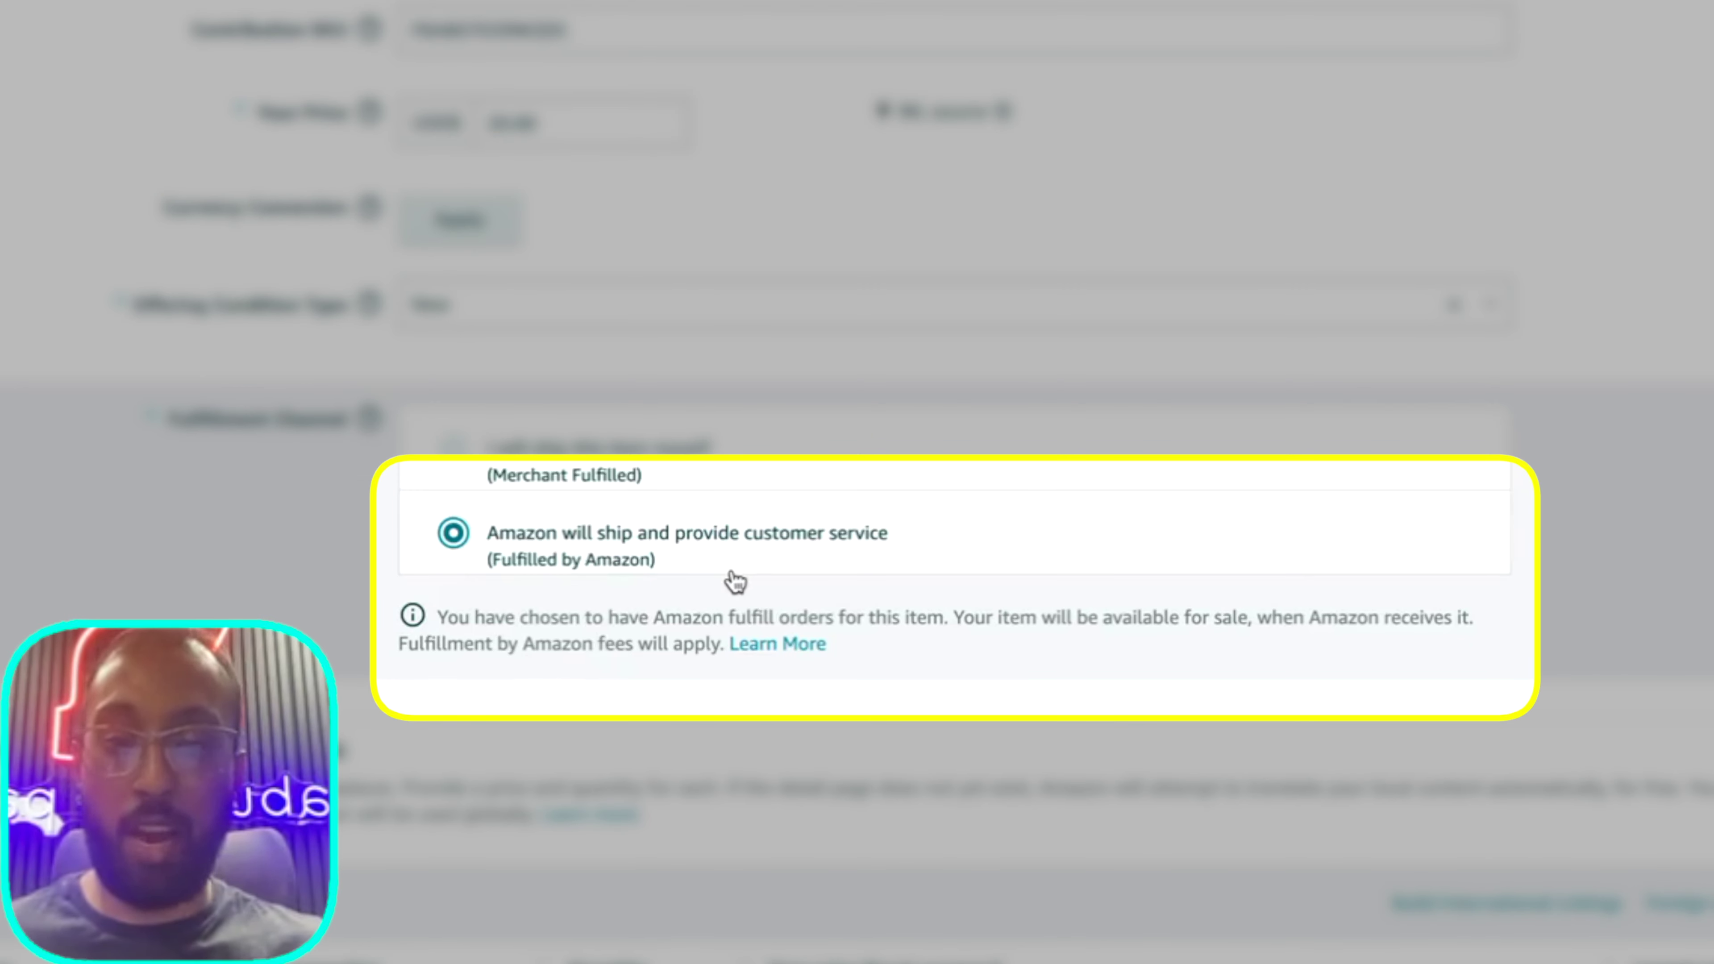
{"action": "scroll", "coordinate": [879, 594], "scroll_direction": "down", "scroll_amount": 4}
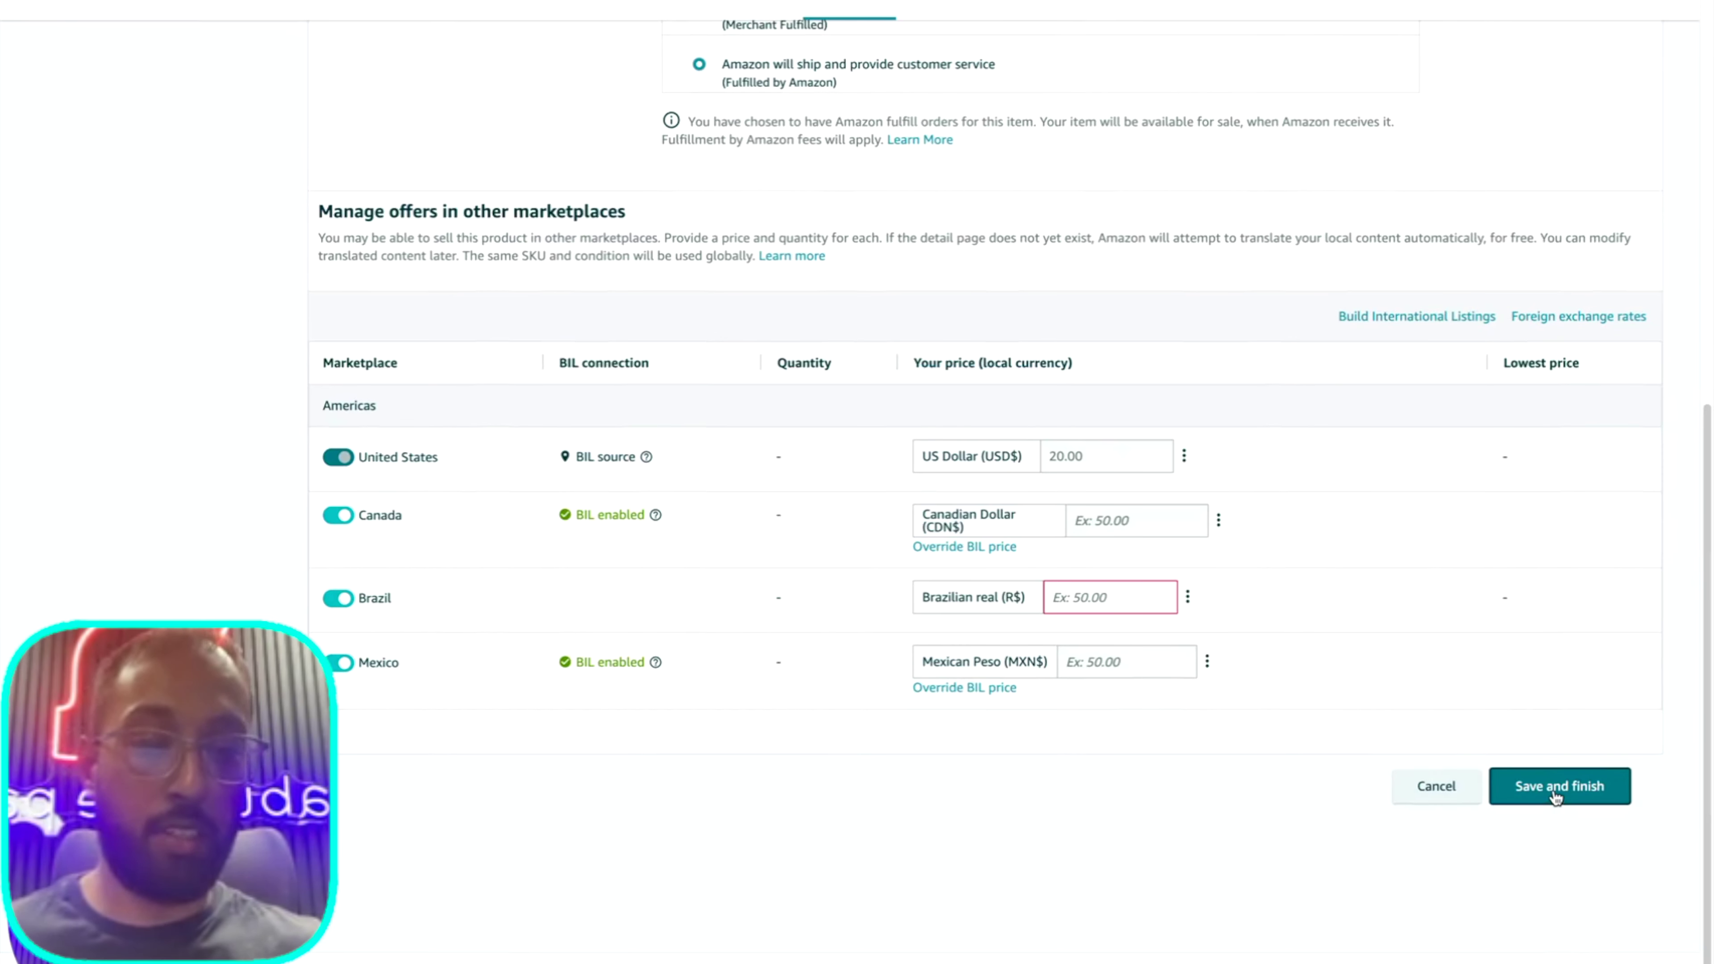
{"action": "left_click", "coordinate": [1555, 796]}
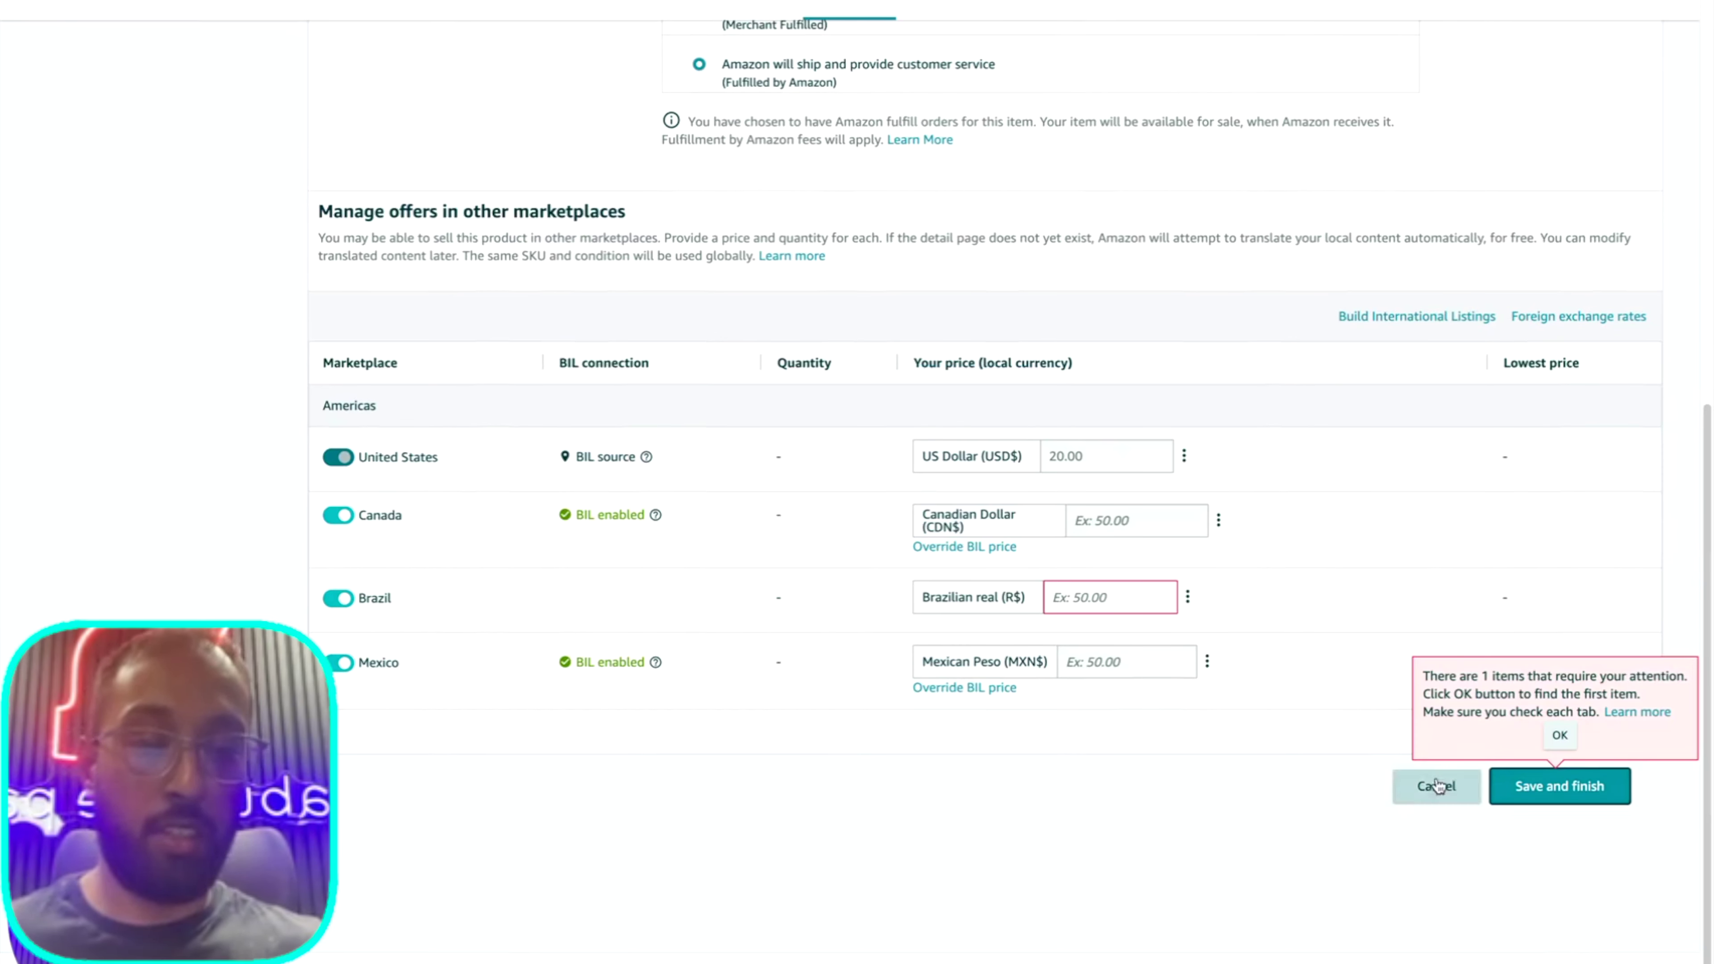
- Fill the missing Brazil price with 20.00 and save the offer
{"action": "left_click", "coordinate": [1135, 647]}
{"action": "left_click", "coordinate": [1130, 601]}
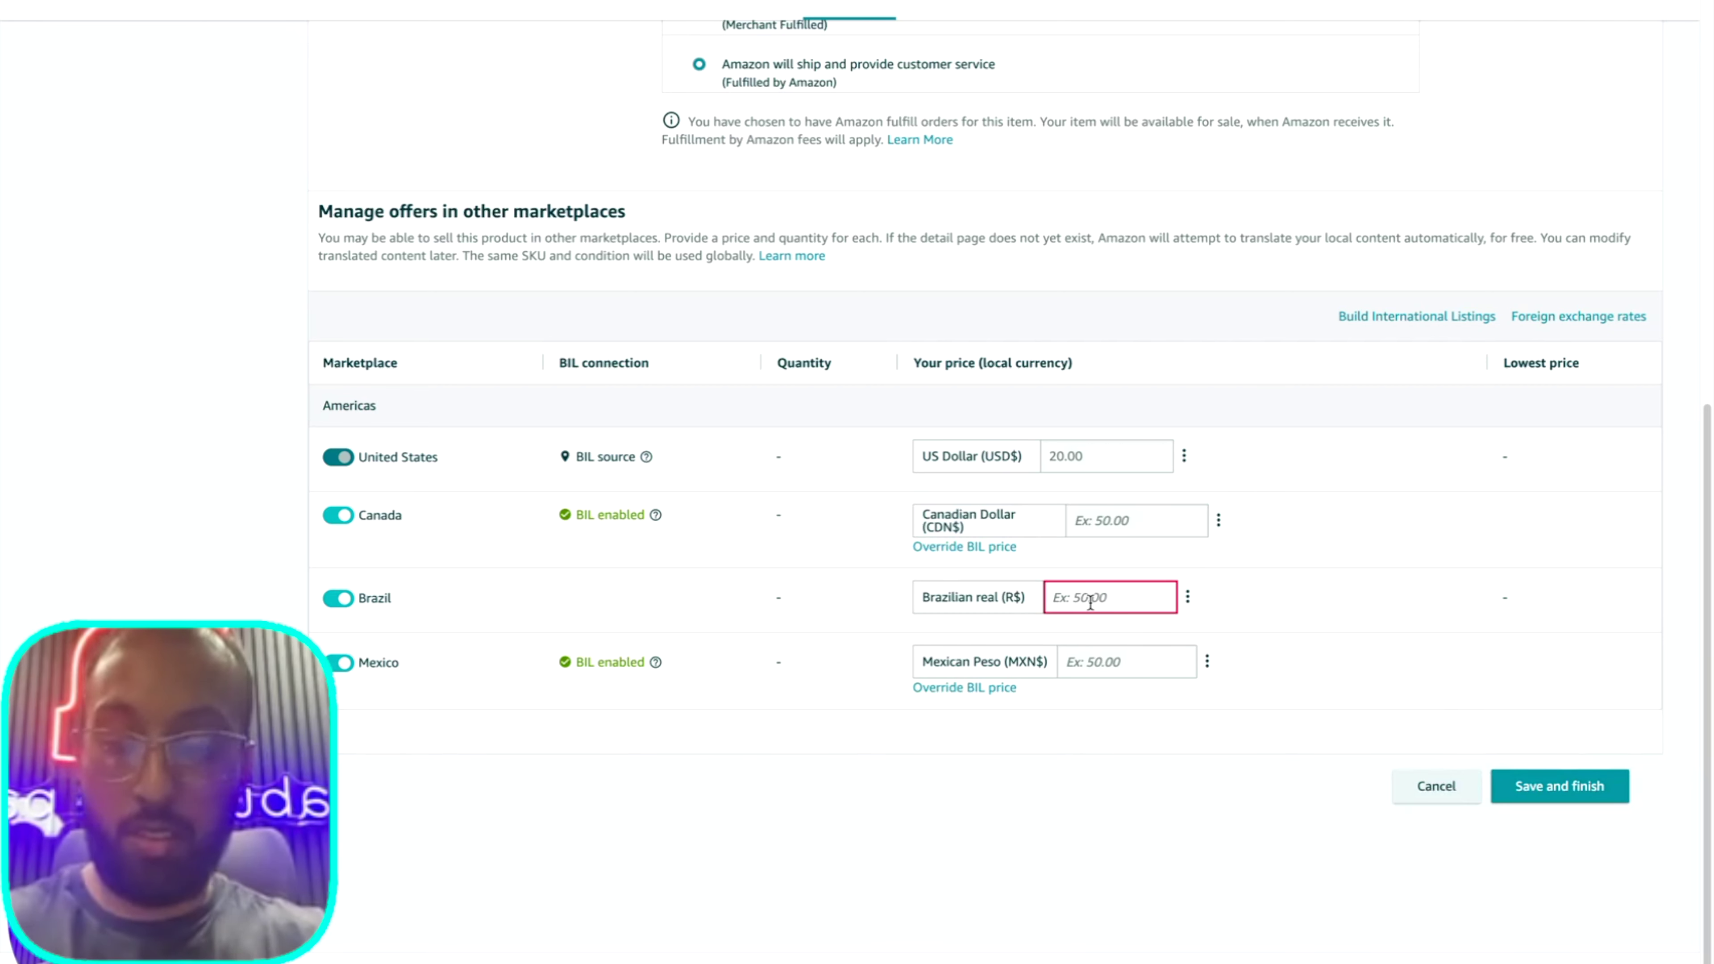
{"action": "type", "text": "20.00"}
{"action": "key", "text": "Tab"}
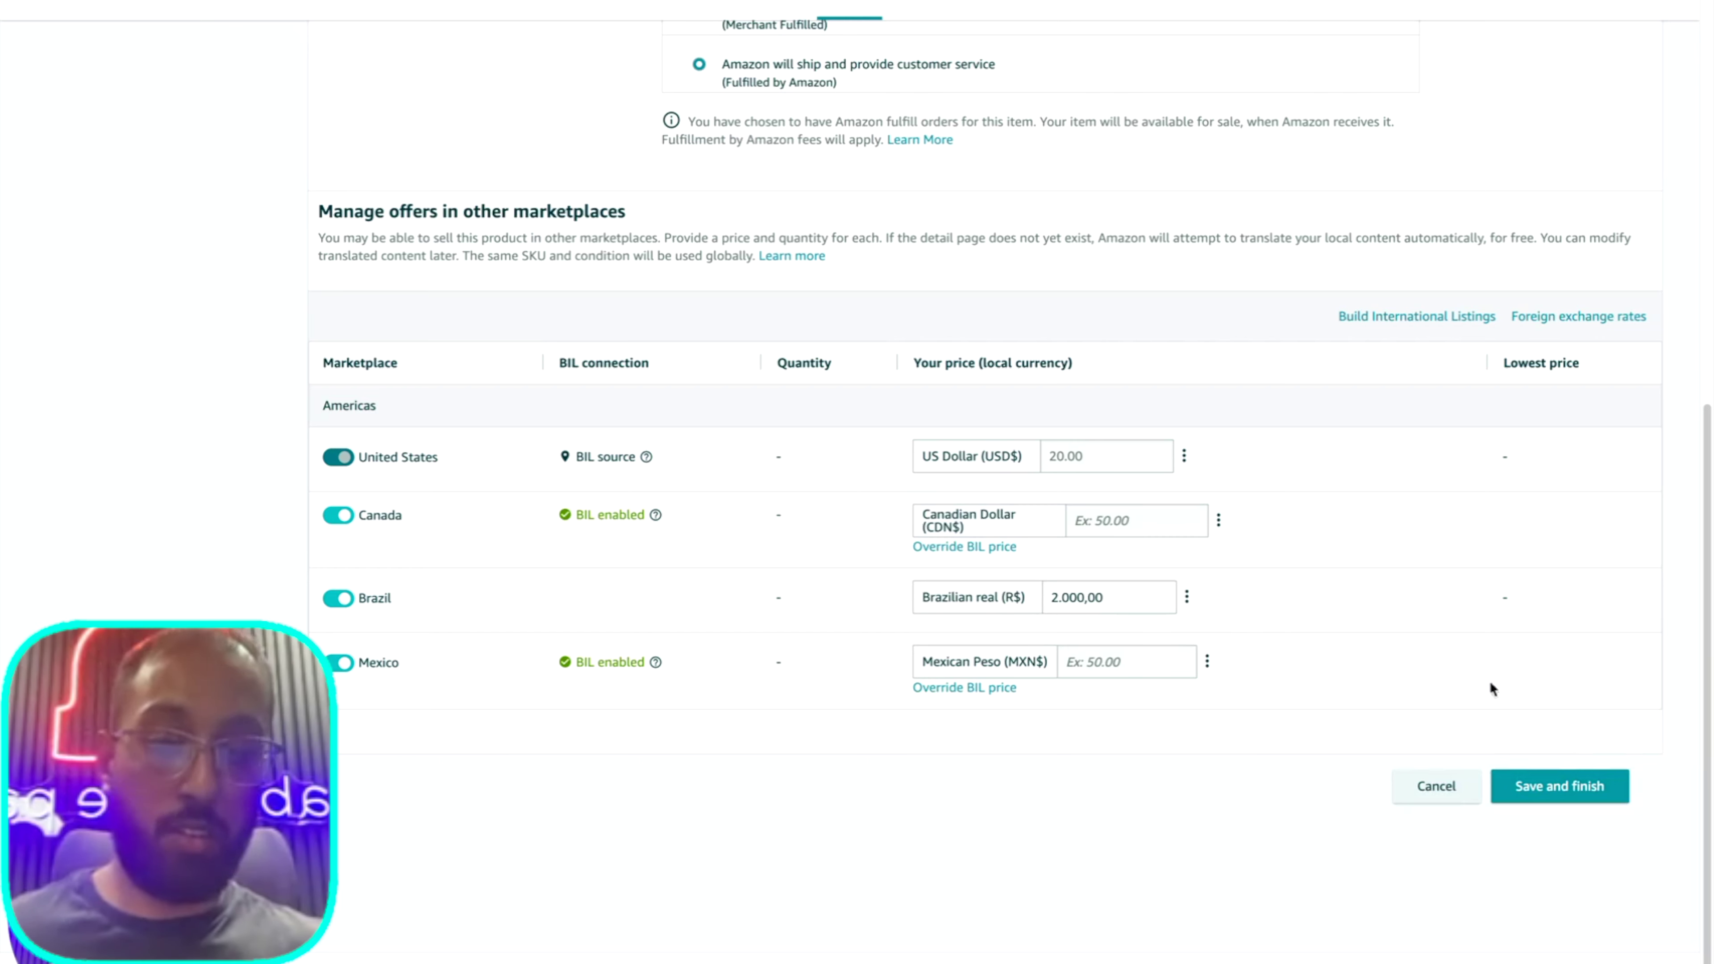
{"action": "left_click", "coordinate": [1555, 786]}
{"action": "mouse_move", "coordinate": [1044, 626]}
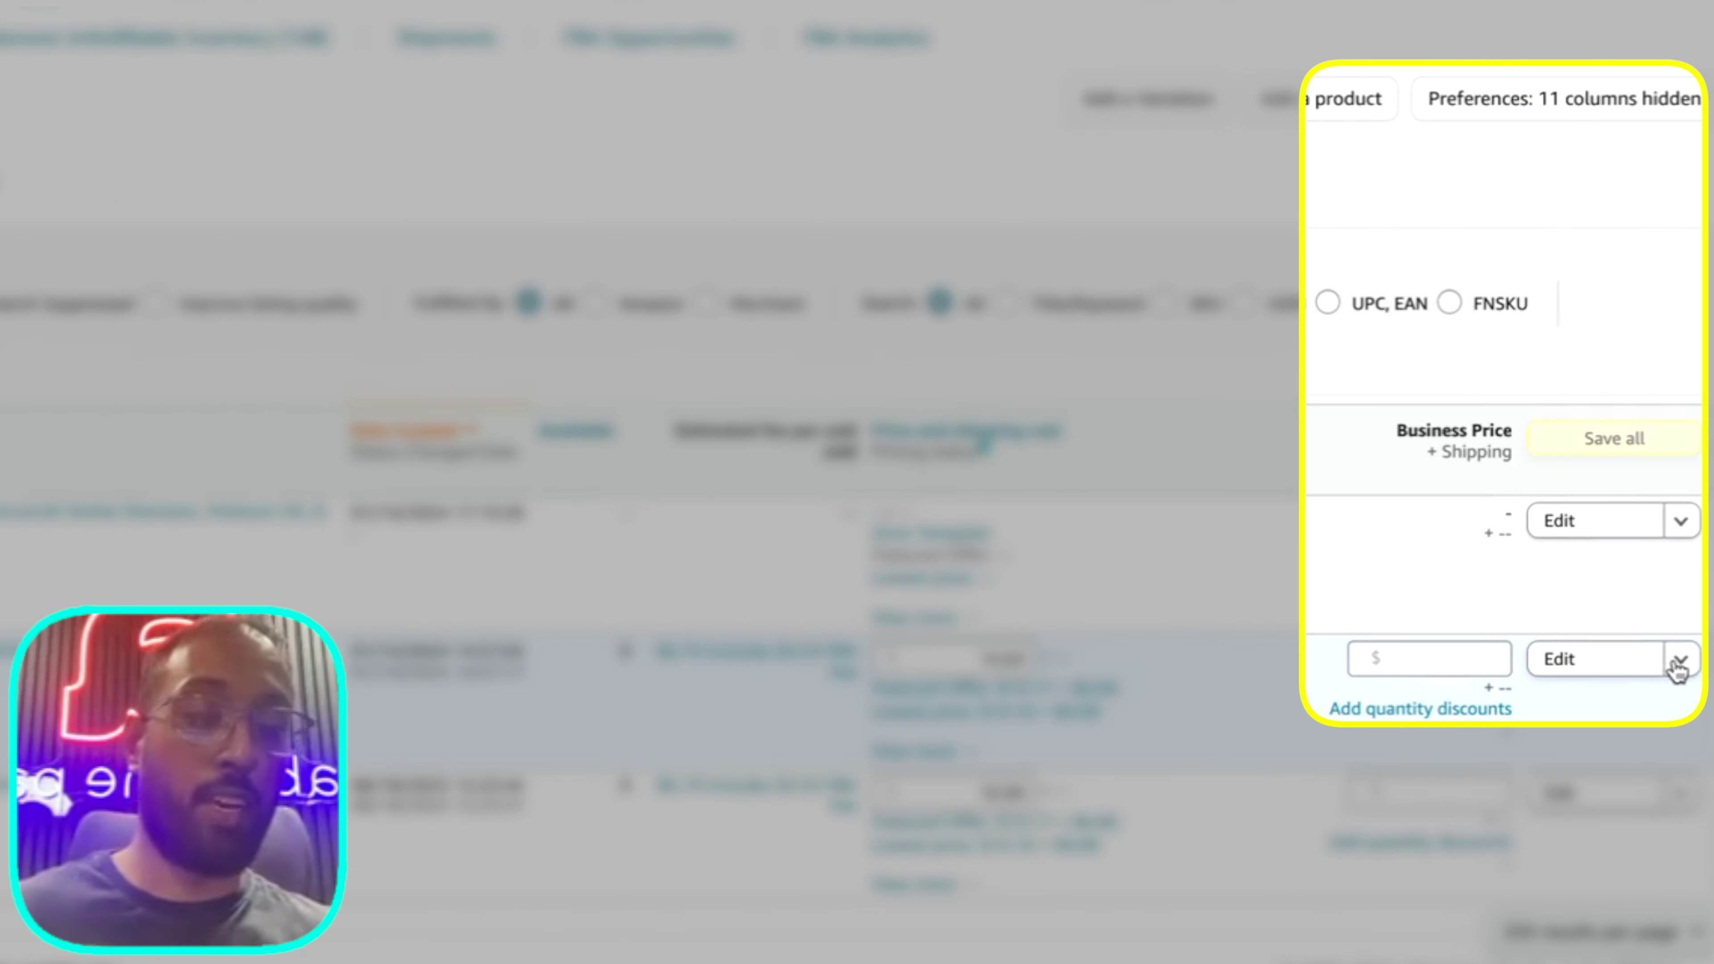
{"action": "left_click", "coordinate": [1676, 665]}
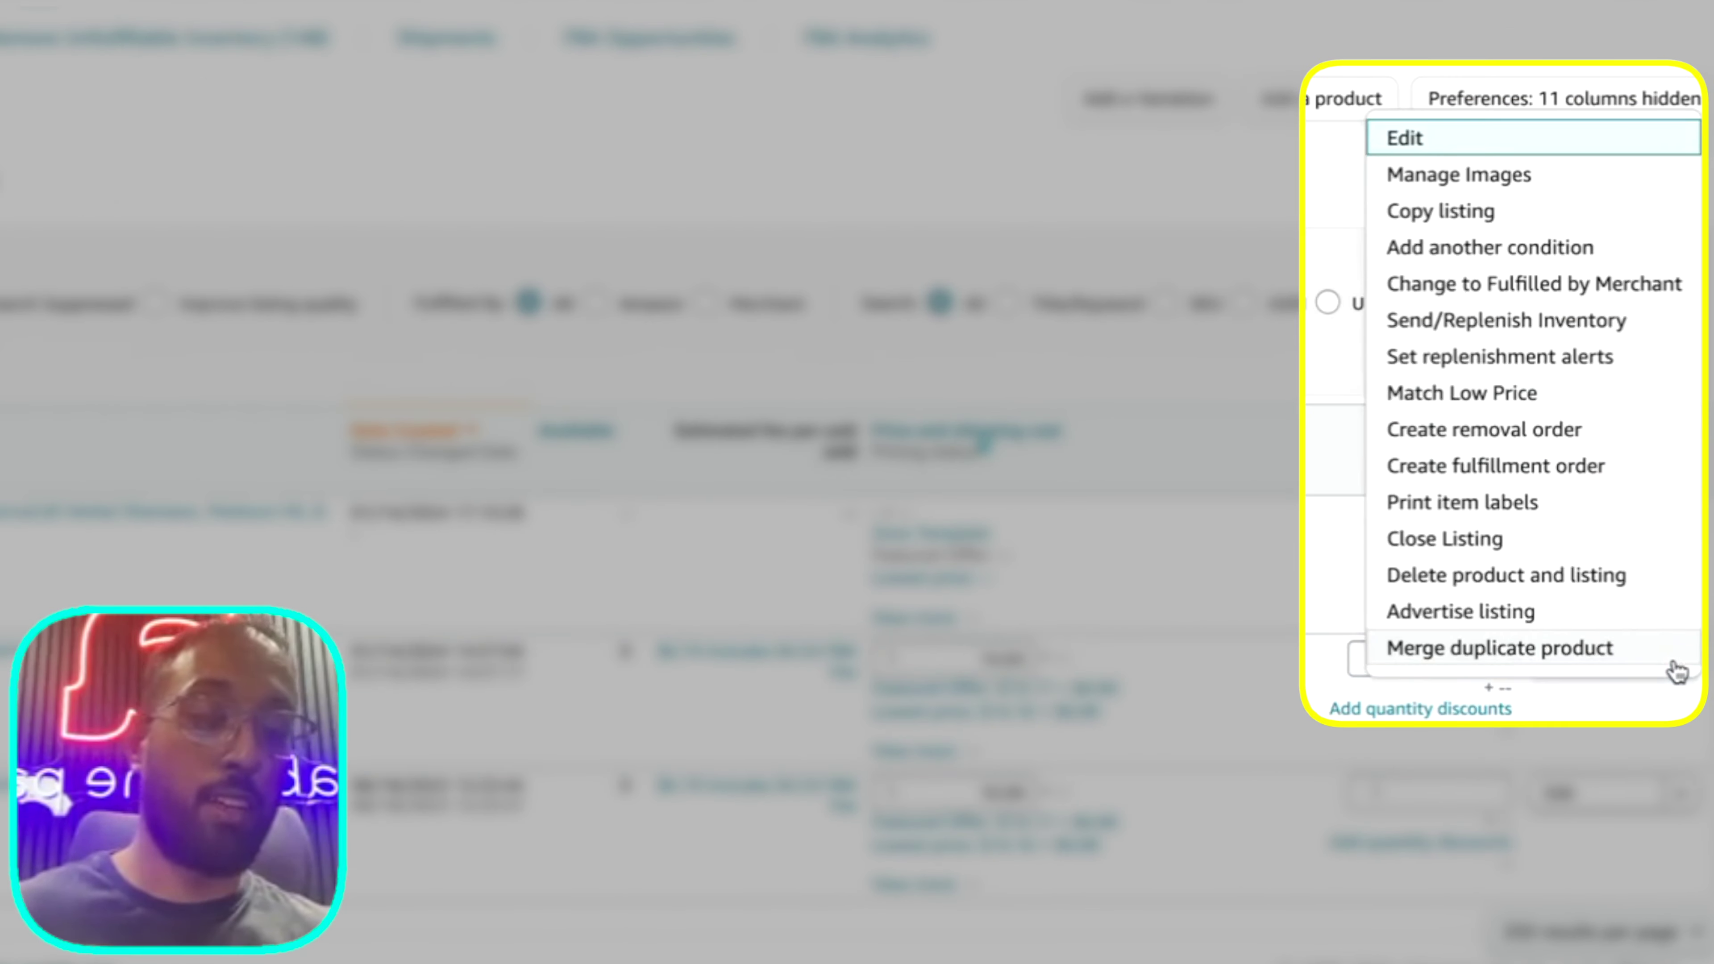
{"action": "left_click", "coordinate": [1604, 335]}
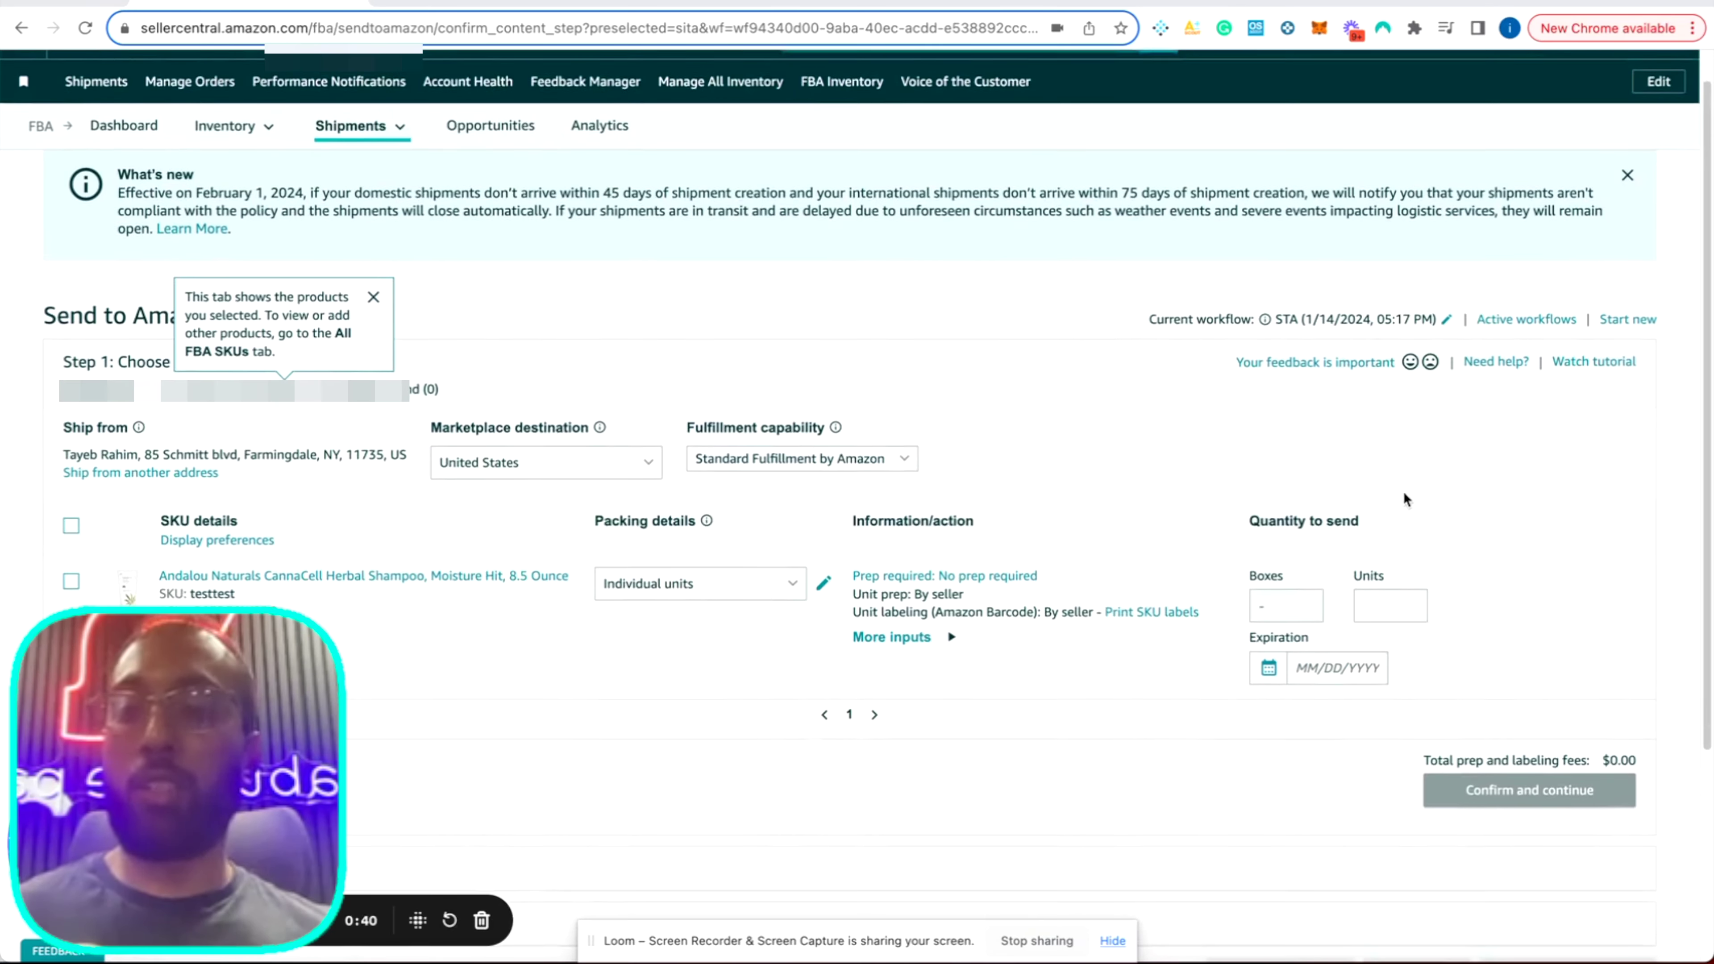
{"action": "scroll", "coordinate": [1386, 480], "scroll_direction": "down", "scroll_amount": 1}
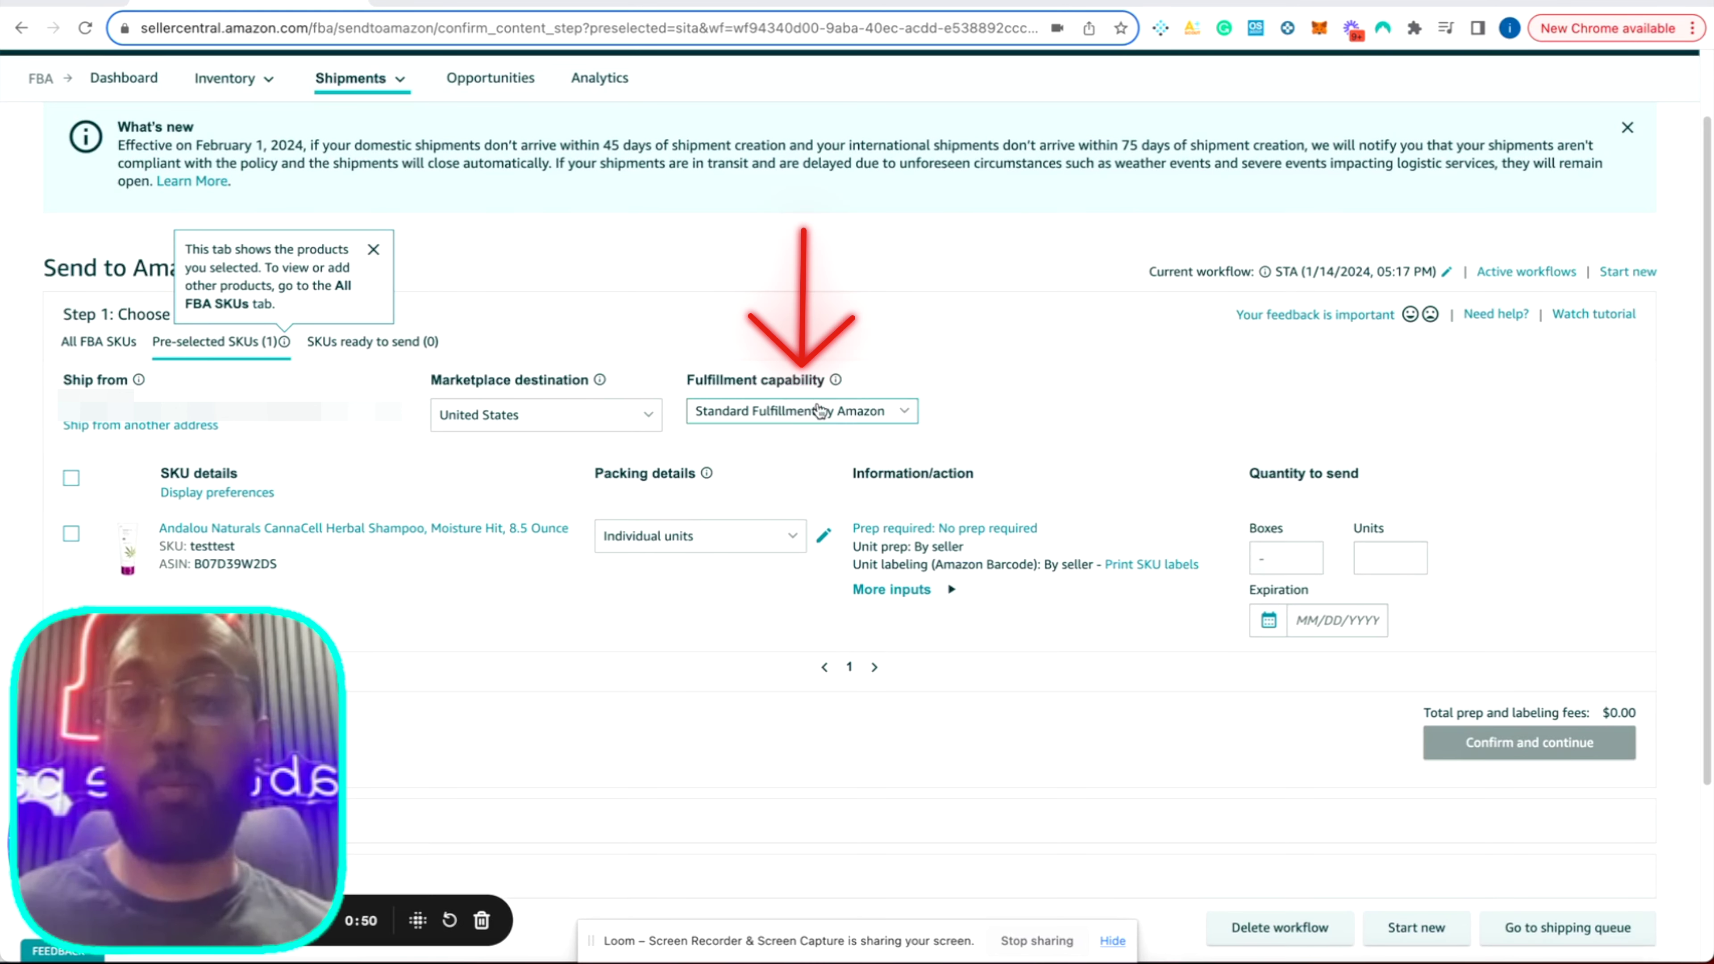
{"action": "scroll", "coordinate": [742, 499], "scroll_direction": "down", "scroll_amount": 1}
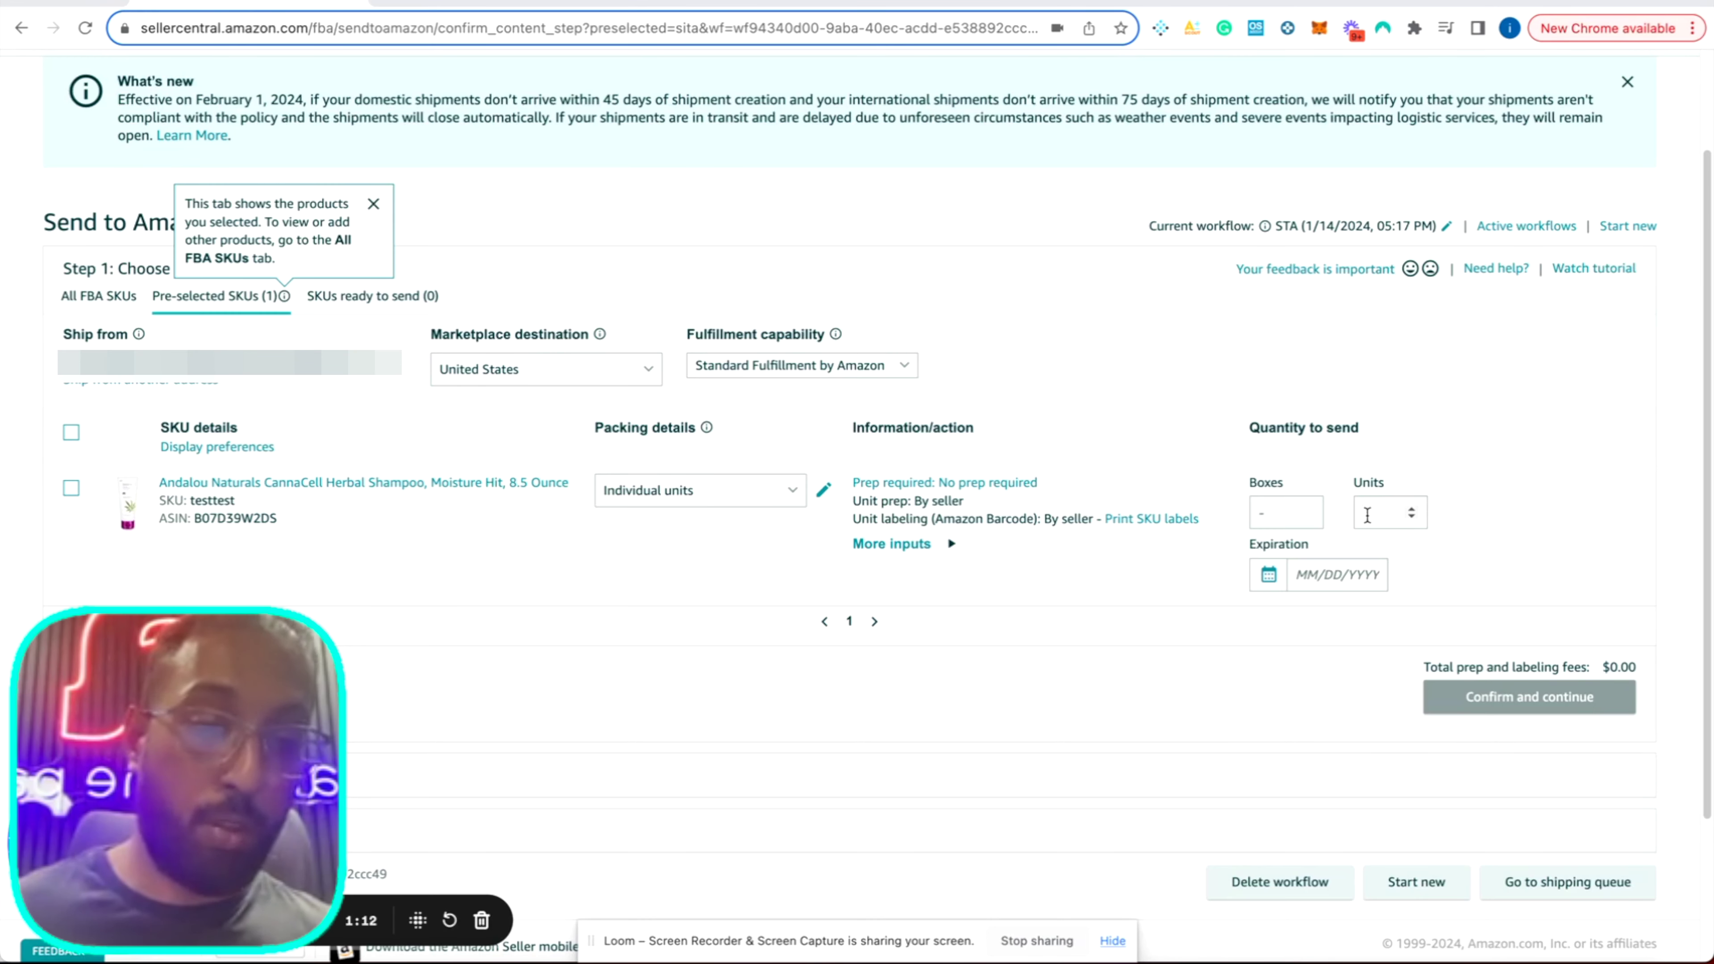
{"action": "left_click", "coordinate": [1366, 514]}
- Enter 20 units with expiration December 31, 2026, and mark the shampoo ready to pack
{"action": "type", "text": "20"}
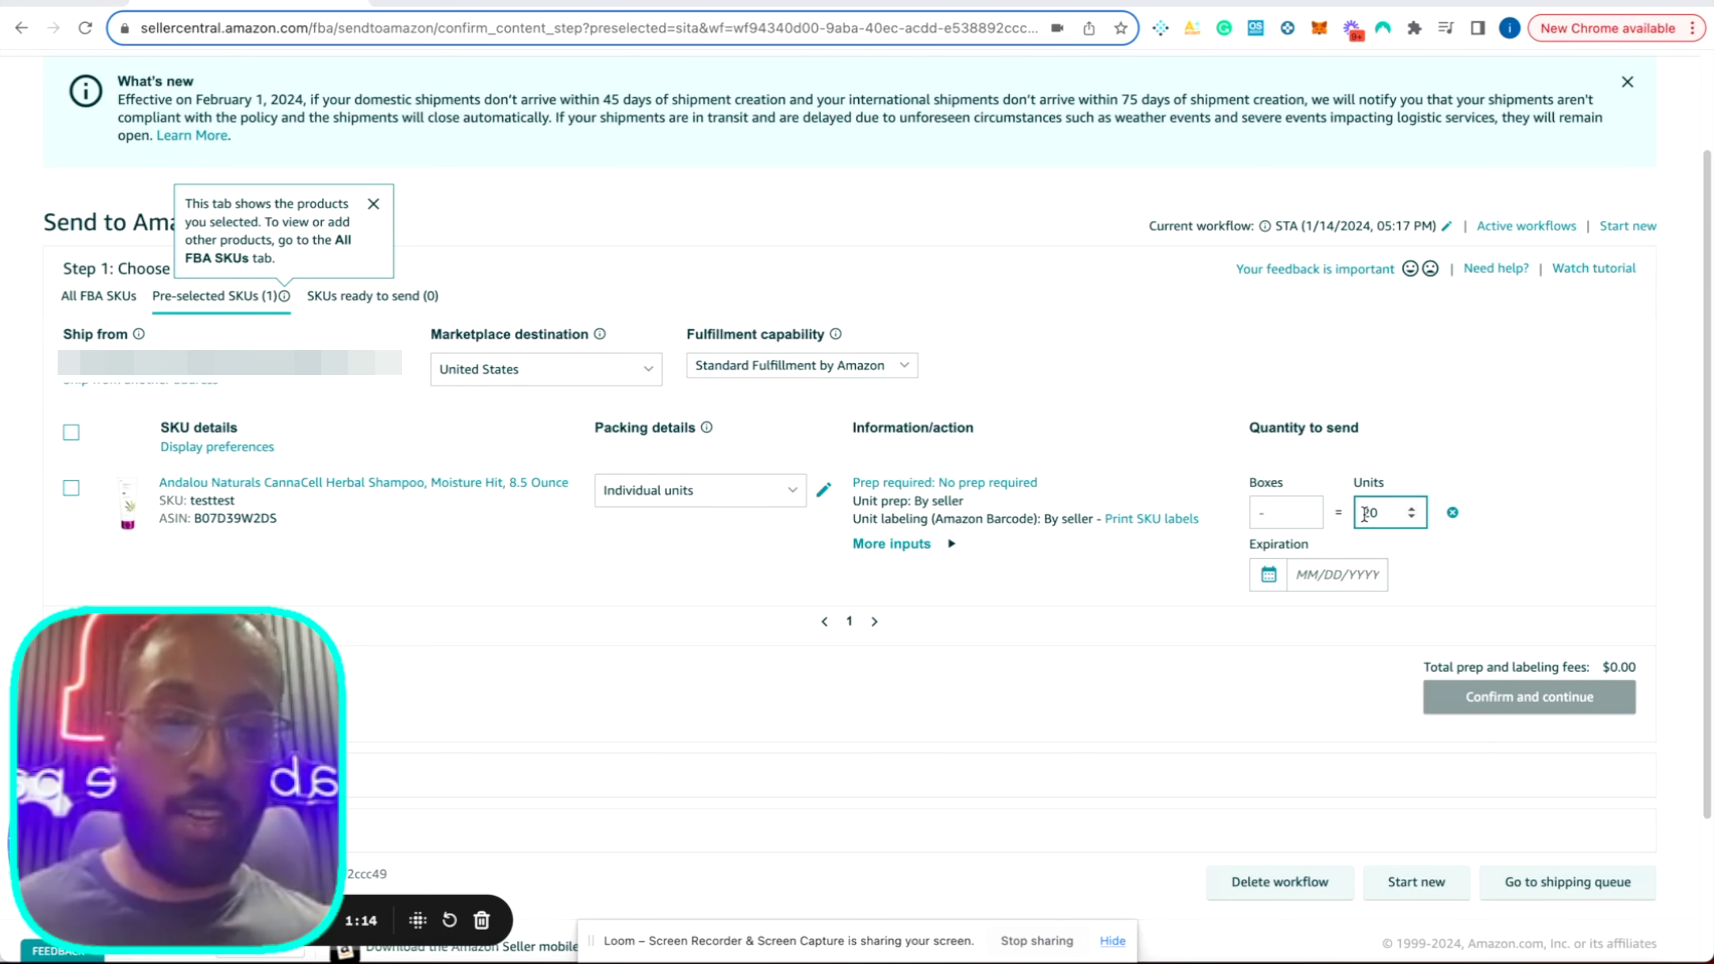
{"action": "left_click", "coordinate": [1309, 580]}
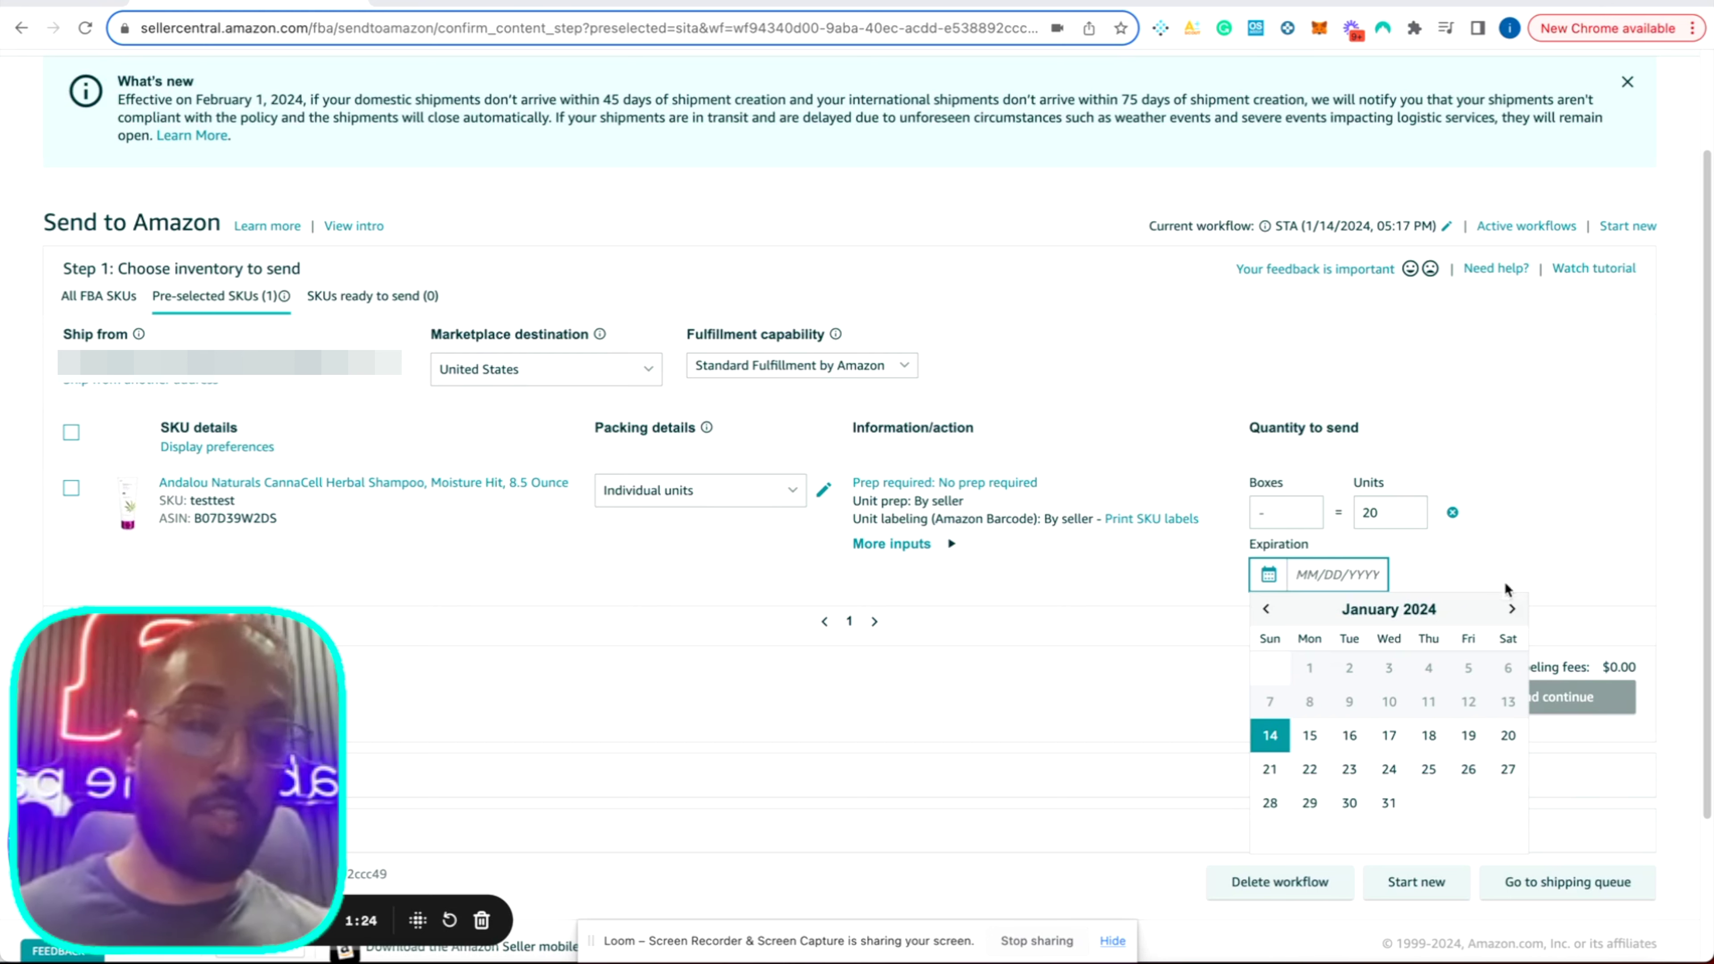
{"action": "left_click", "coordinate": [1511, 608]}
{"action": "left_click", "coordinate": [1511, 608]}
{"action": "left_click", "coordinate": [1511, 608]}
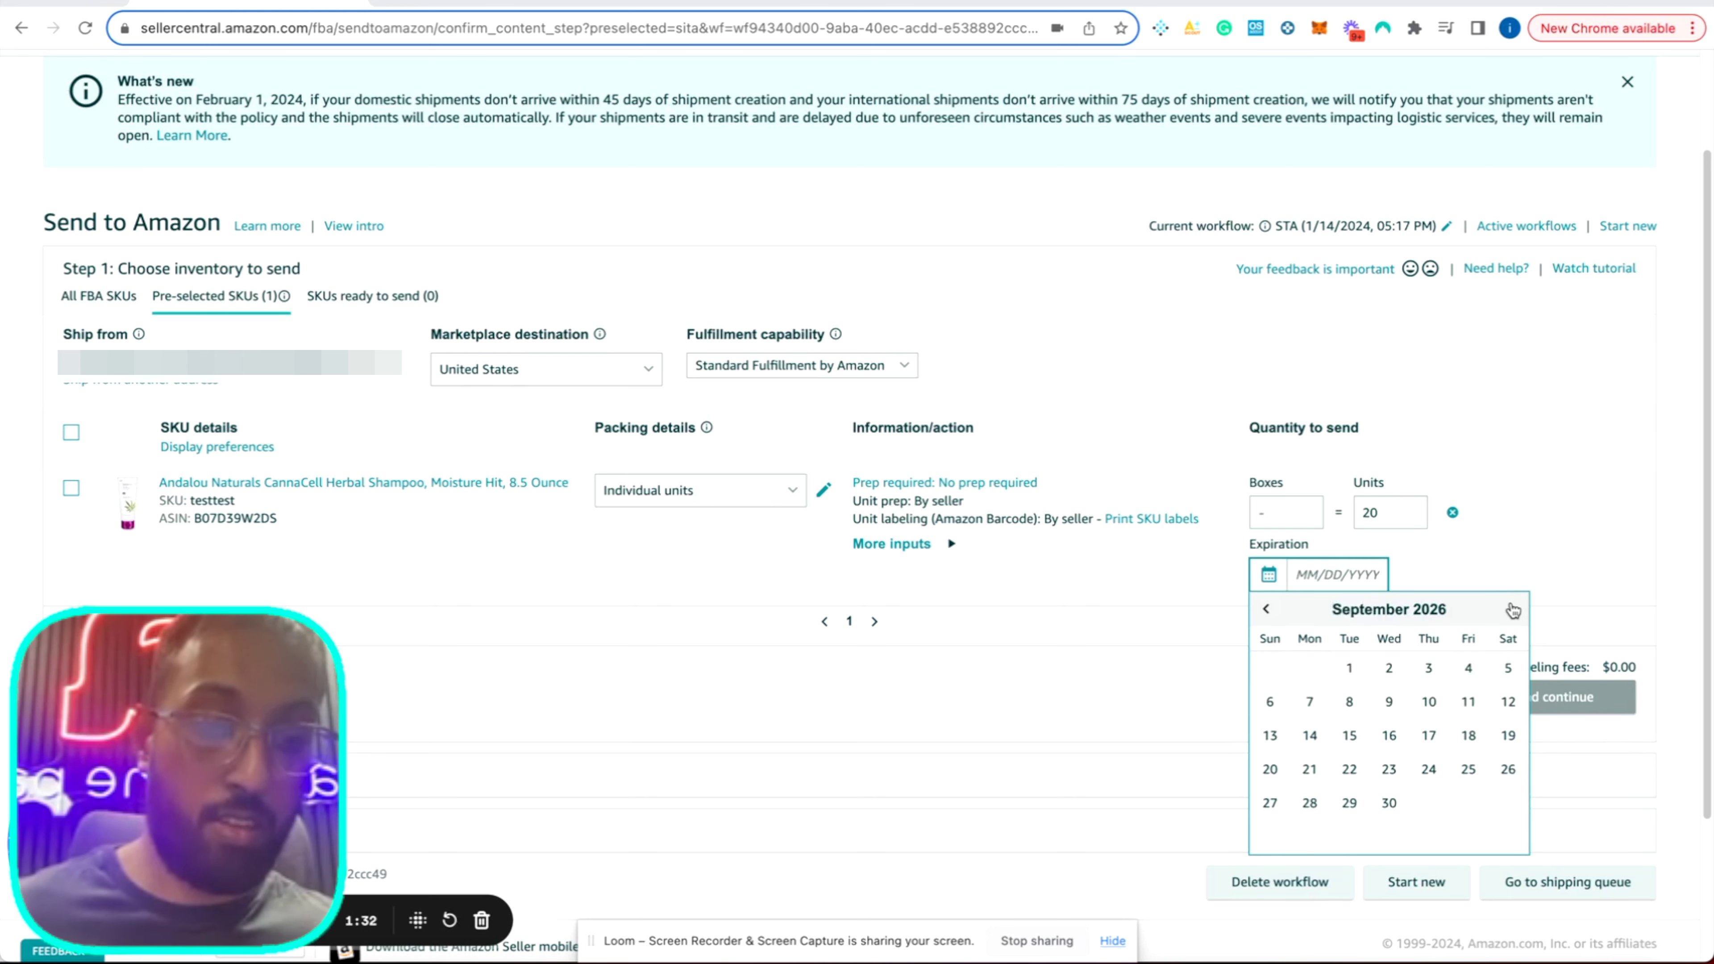
{"action": "left_click", "coordinate": [1512, 609]}
{"action": "left_click", "coordinate": [1512, 609]}
{"action": "left_click", "coordinate": [1512, 608]}
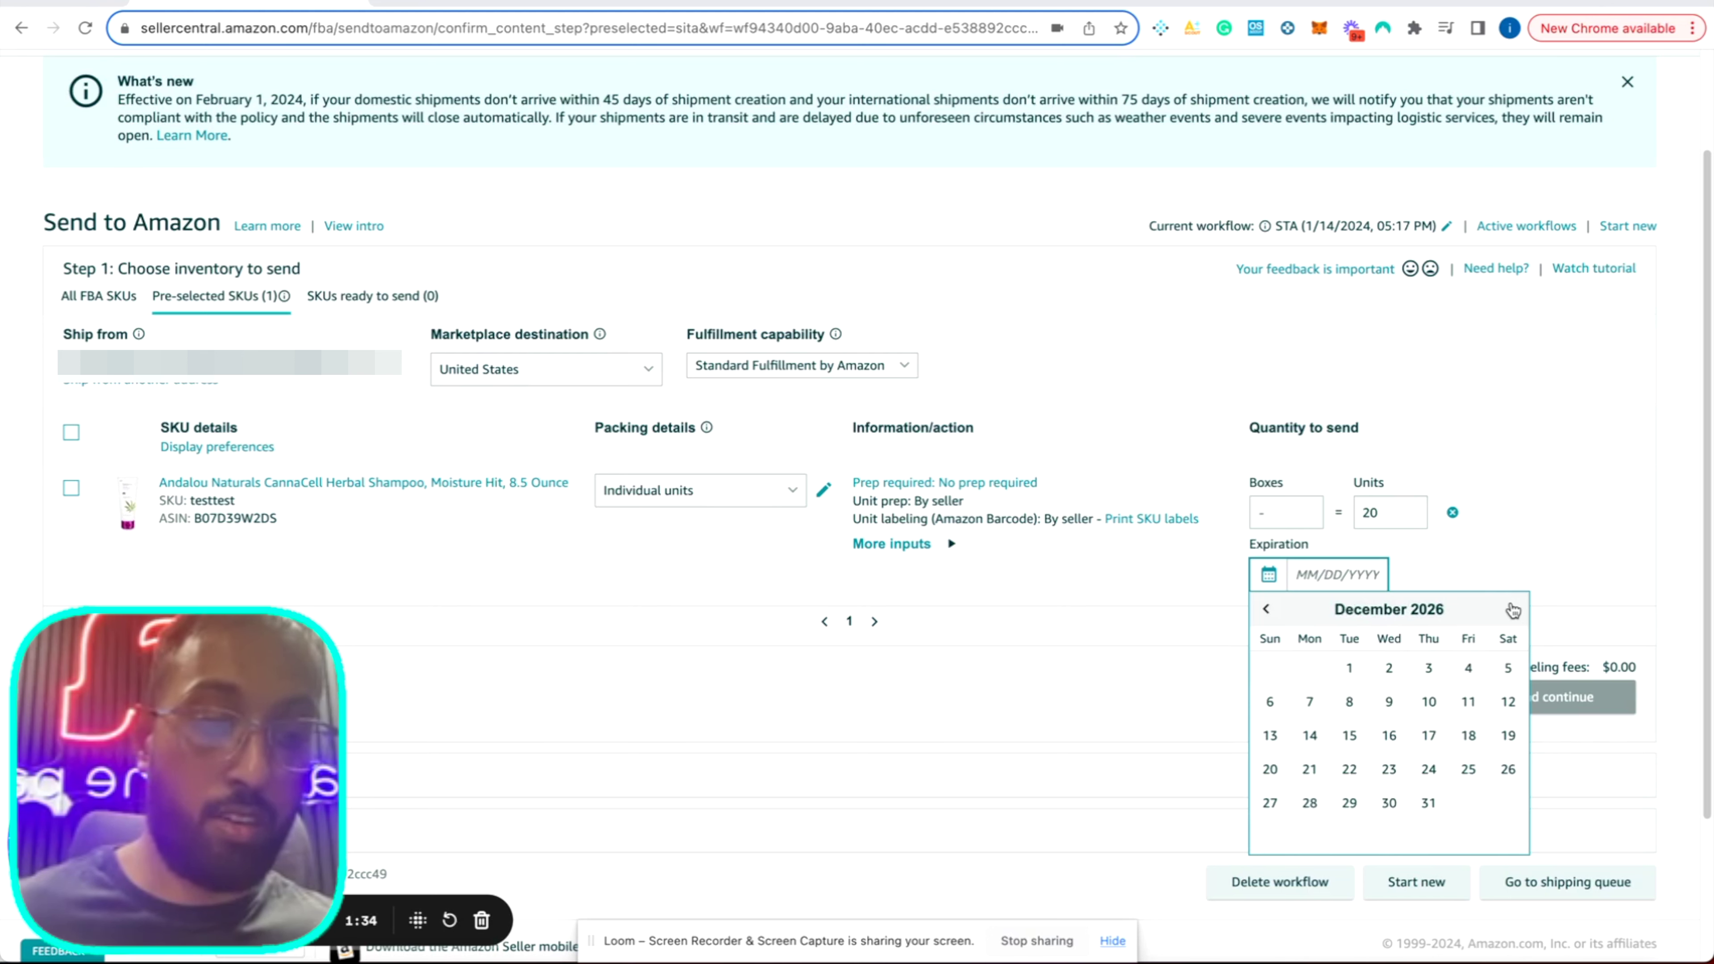
{"action": "left_click", "coordinate": [1427, 802]}
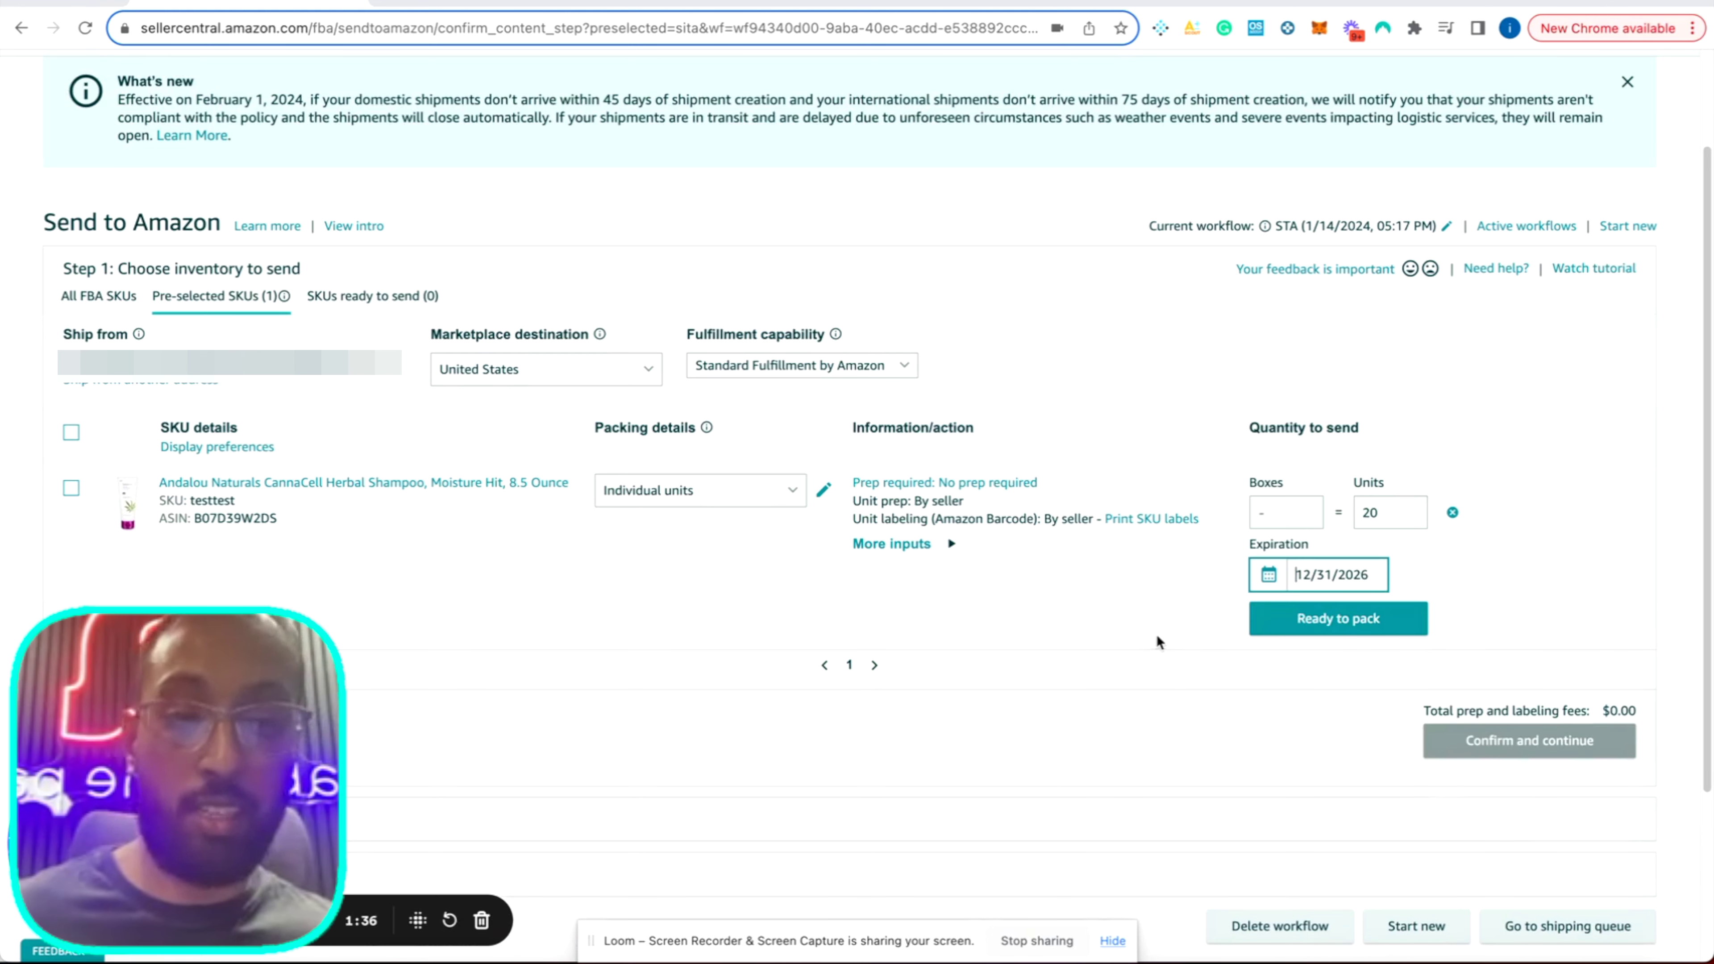
{"action": "left_click", "coordinate": [1118, 640]}
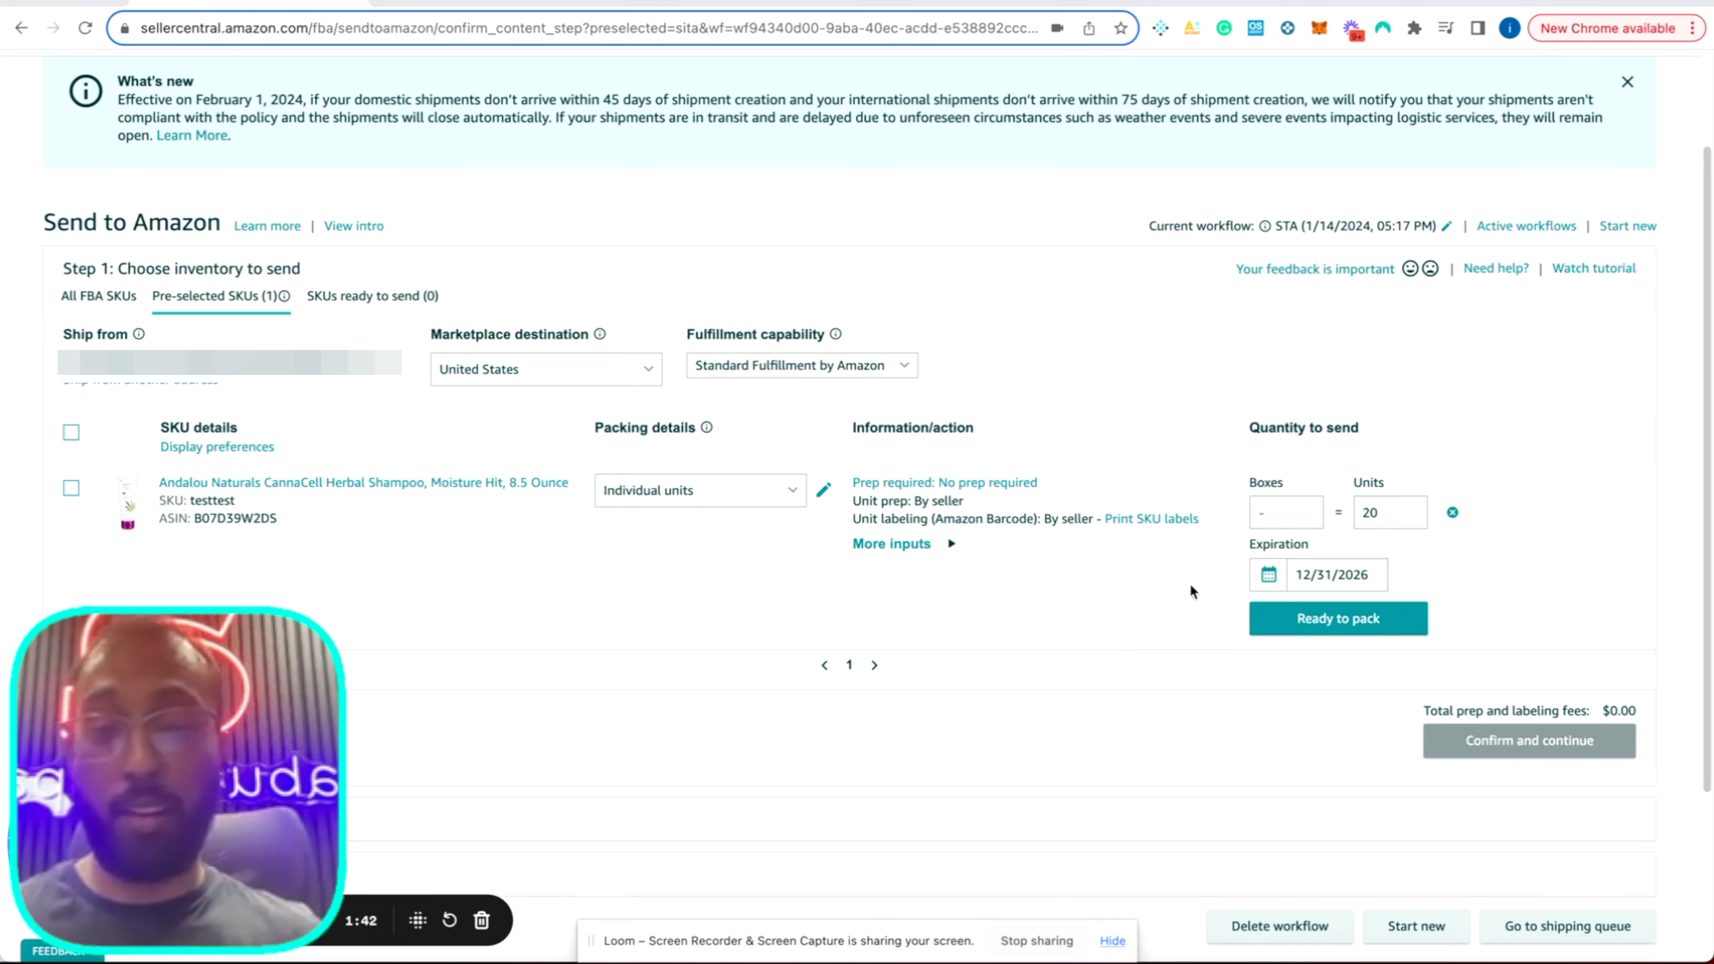
{"action": "left_click", "coordinate": [1328, 623]}
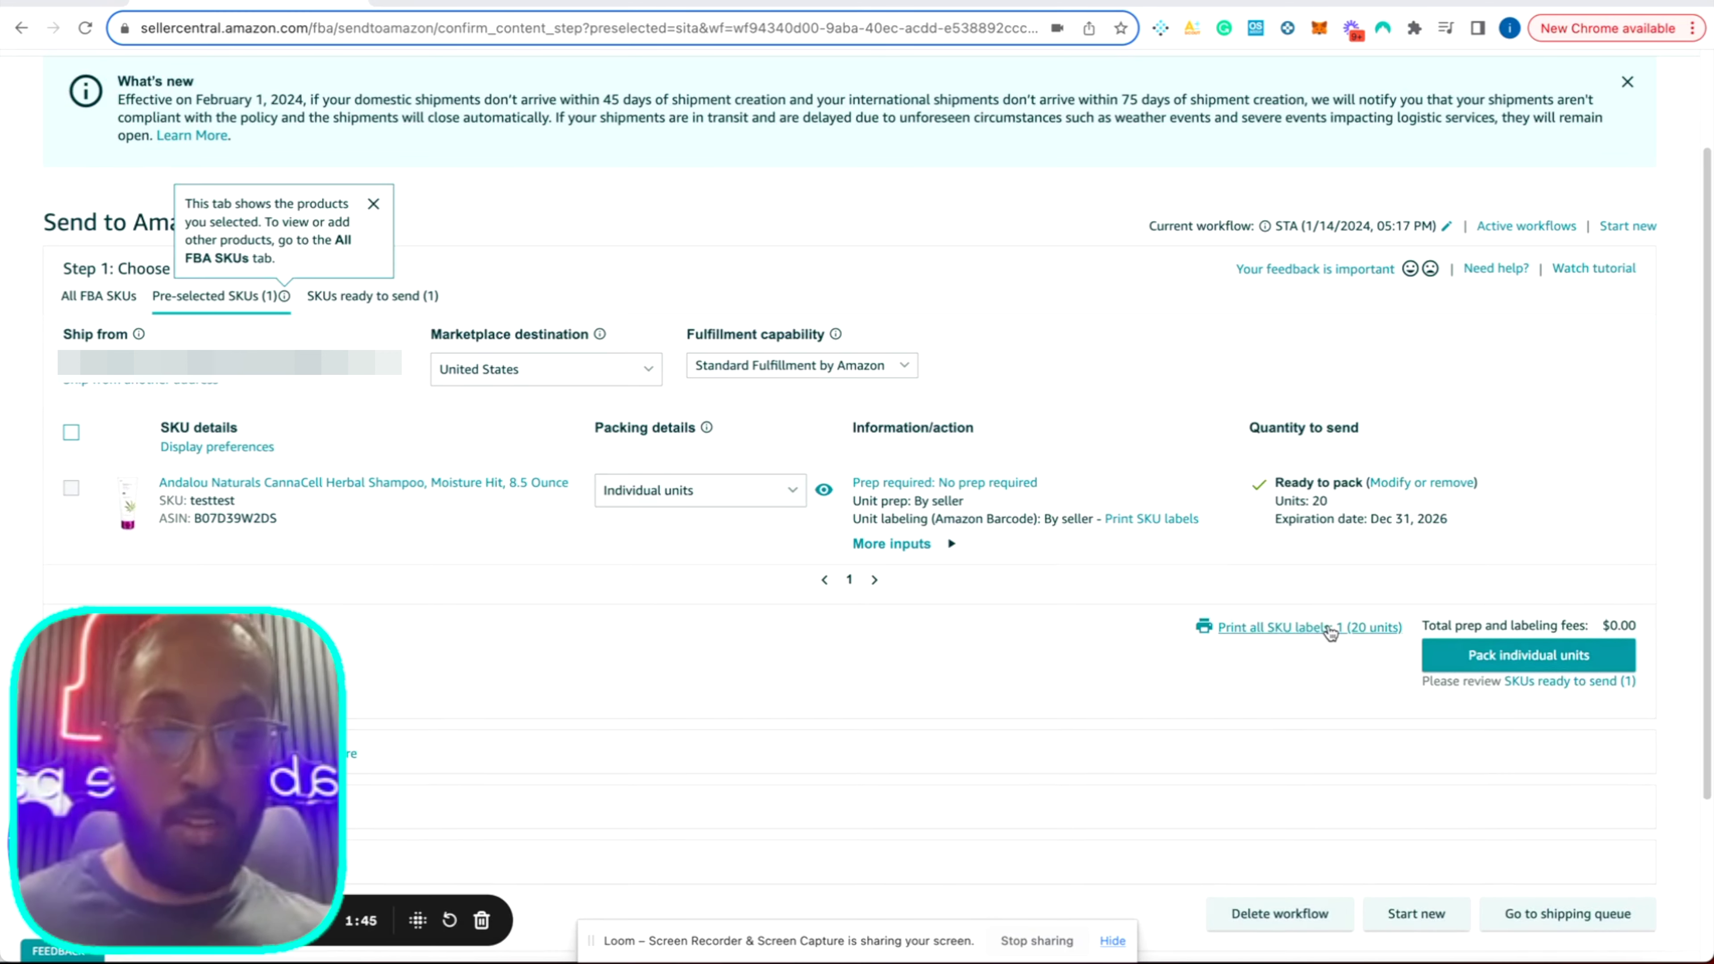
{"action": "scroll", "coordinate": [1328, 628], "scroll_direction": "down", "scroll_amount": 3}
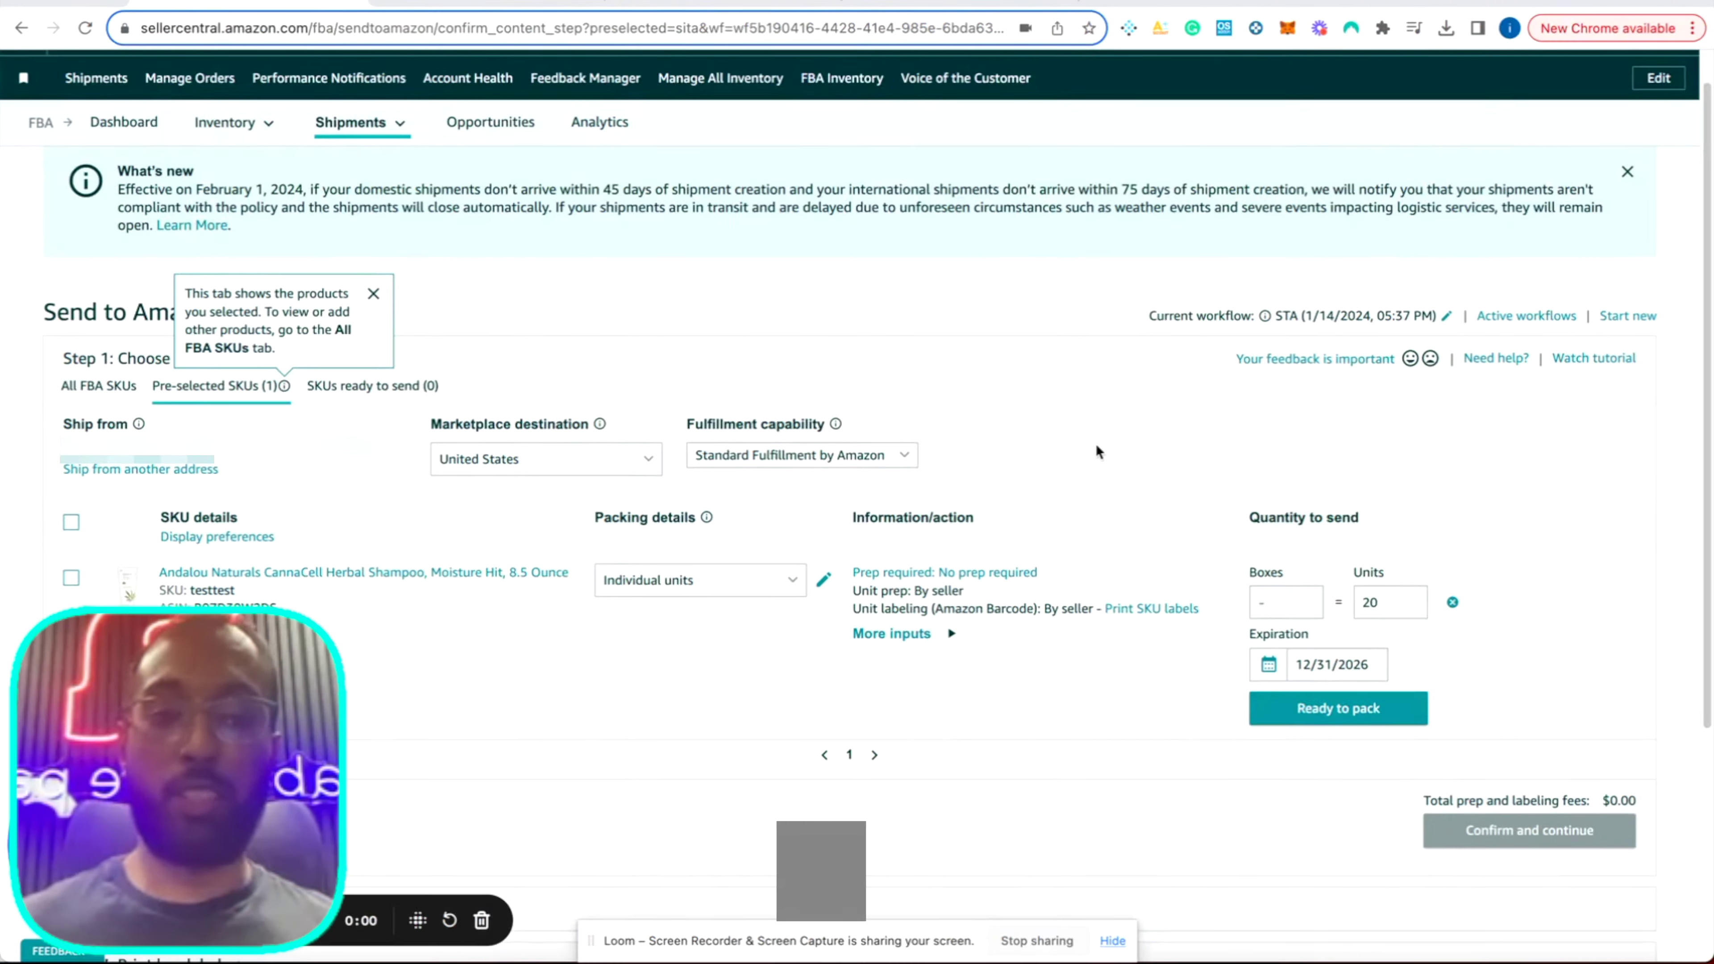
- Bring up the Print SKU labels options, then view the Rollo thermal label printer page
{"action": "scroll", "coordinate": [1095, 444], "scroll_direction": "down", "scroll_amount": 1}
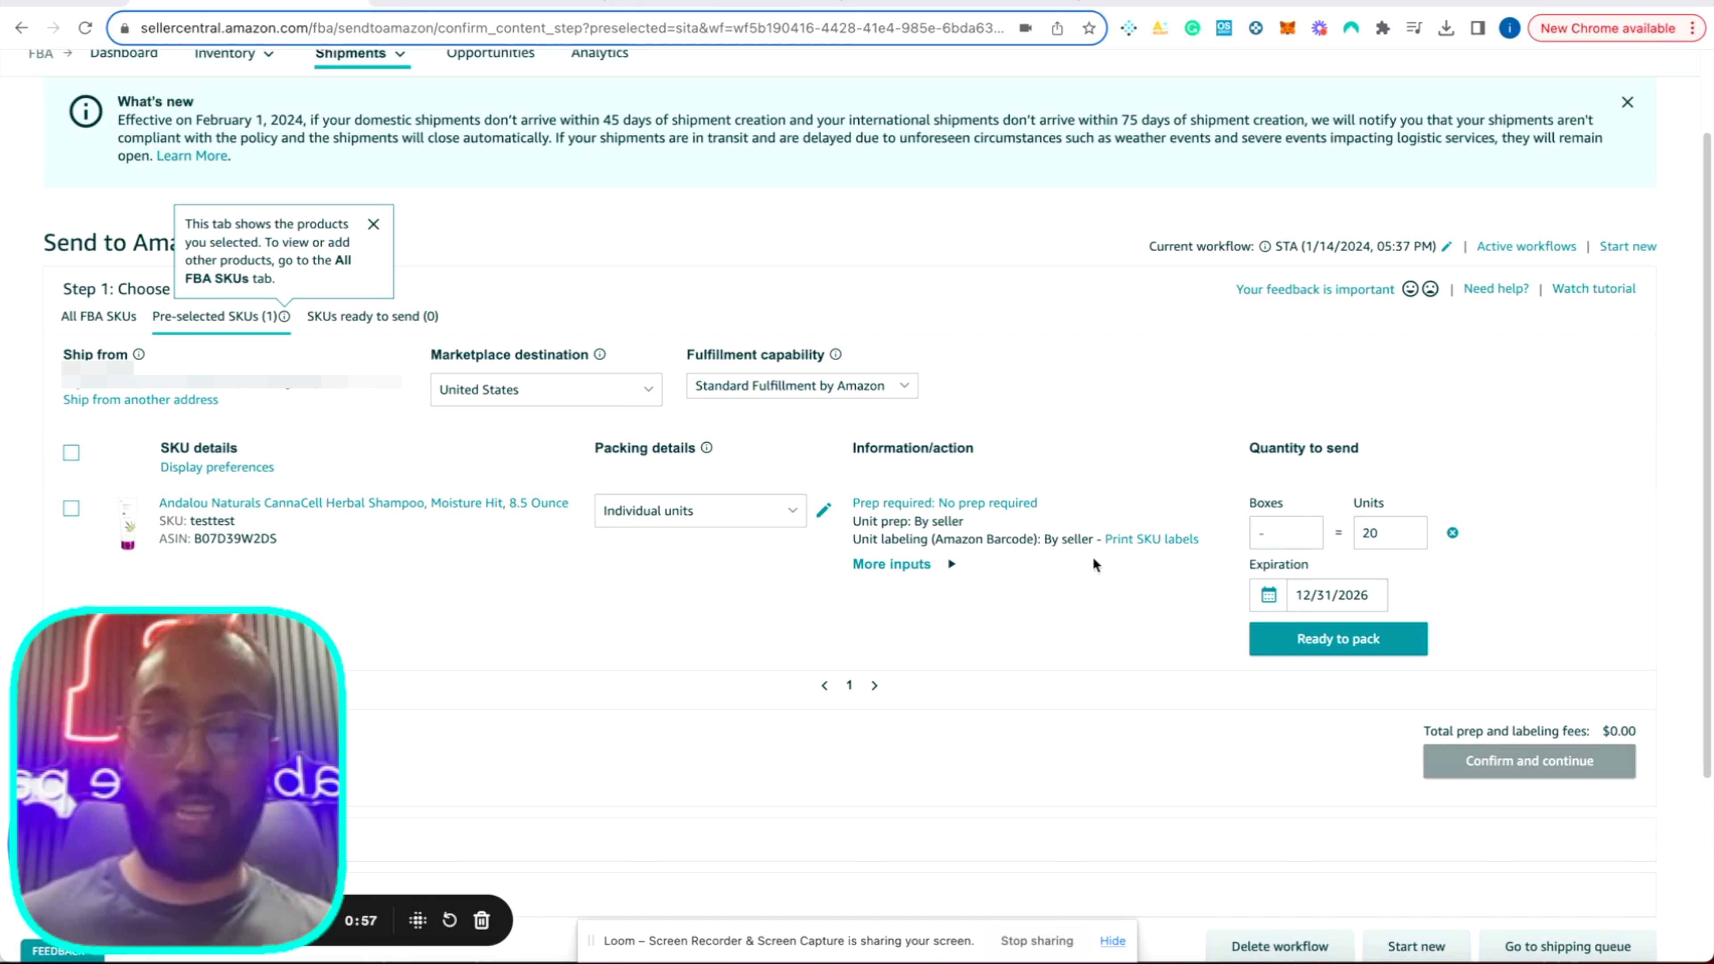
{"action": "left_click", "coordinate": [1131, 540]}
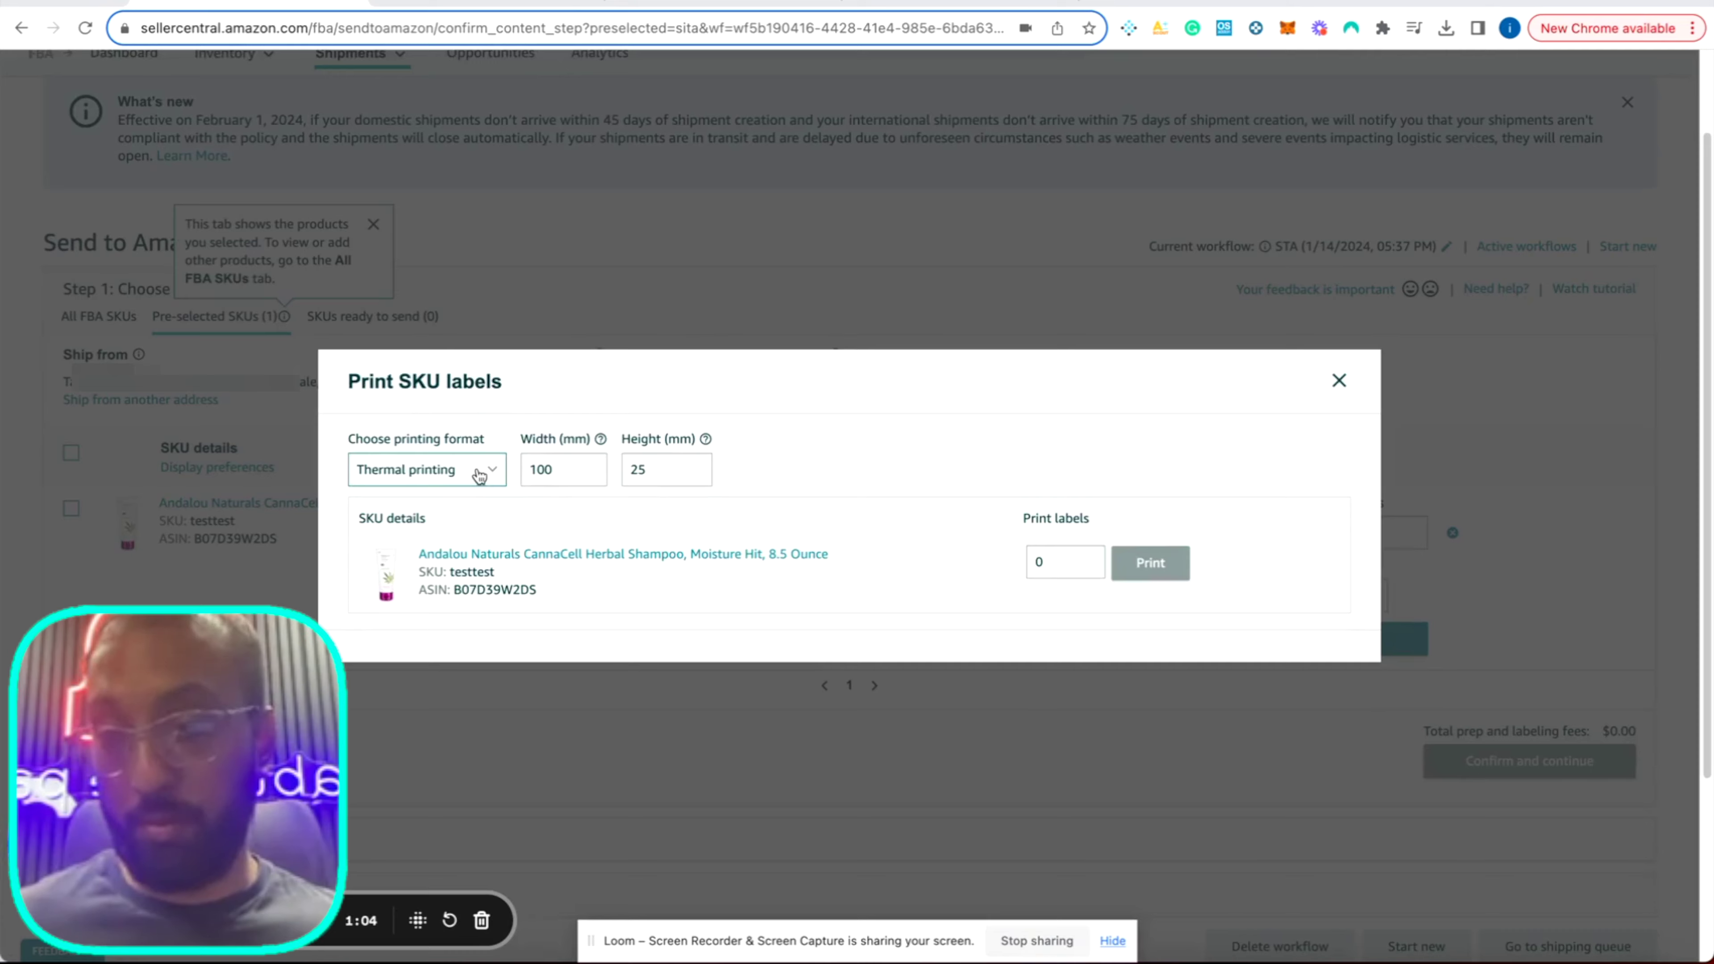
{"action": "left_click", "coordinate": [722, 12]}
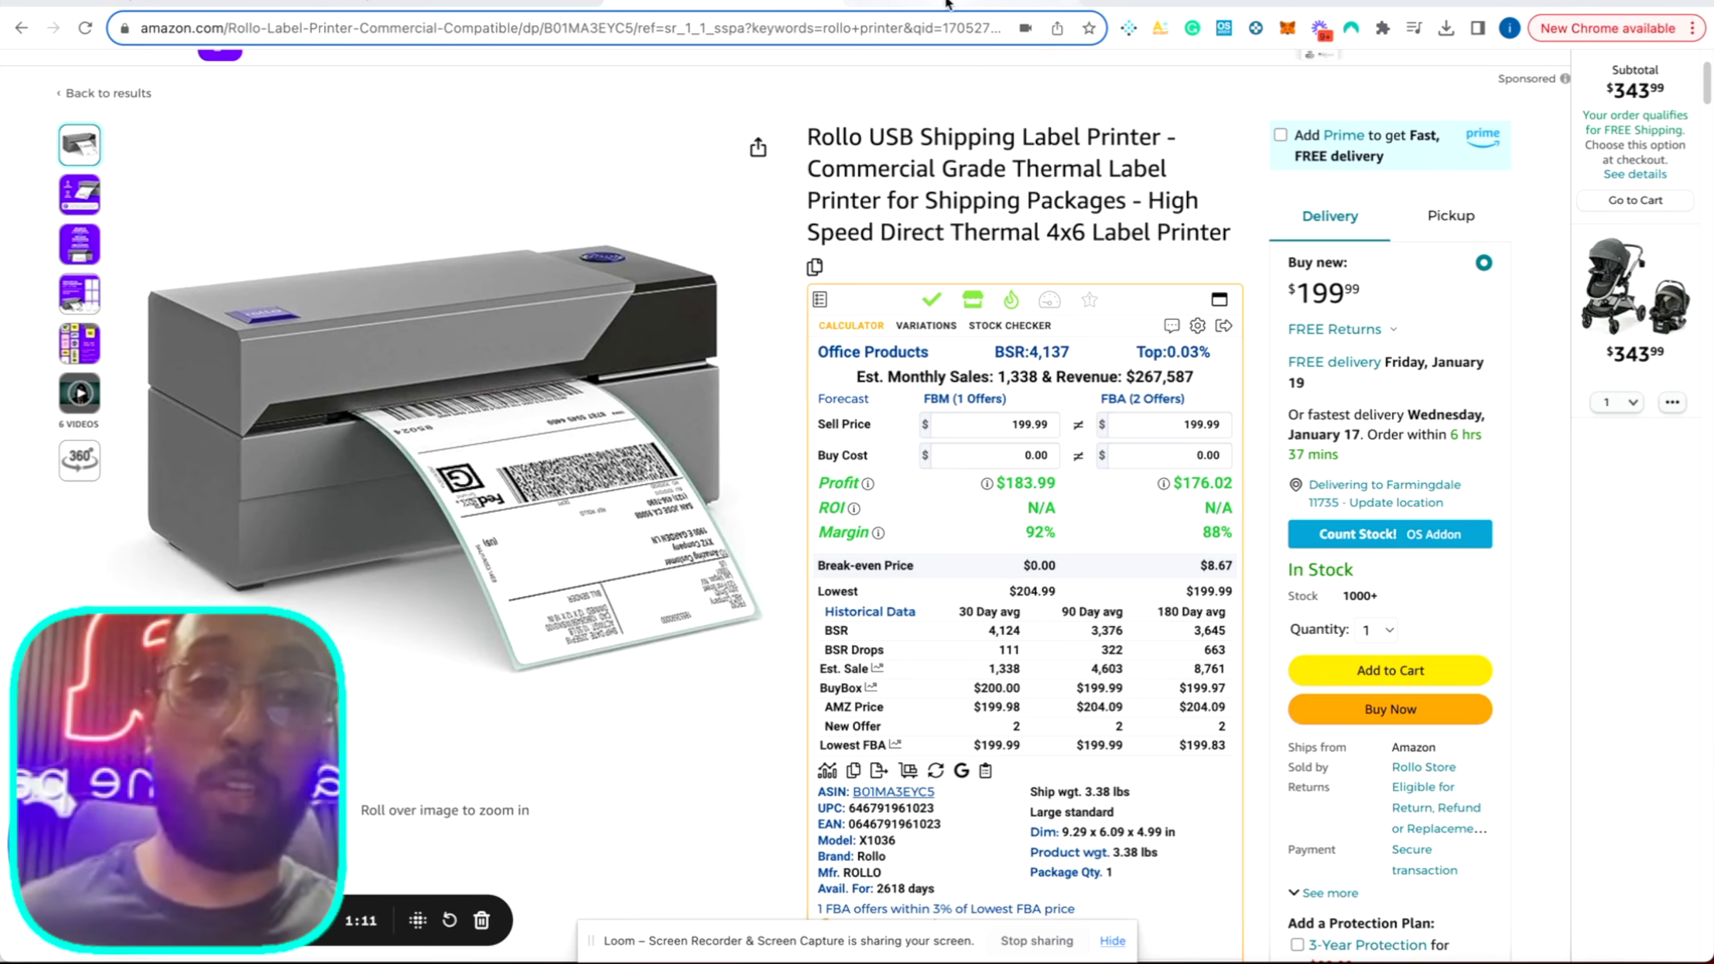
- Look over the Rollo 2x1 thermal labels and labels PDF, then return to the Print SKU labels dialog
{"action": "left_click", "coordinate": [947, 4]}
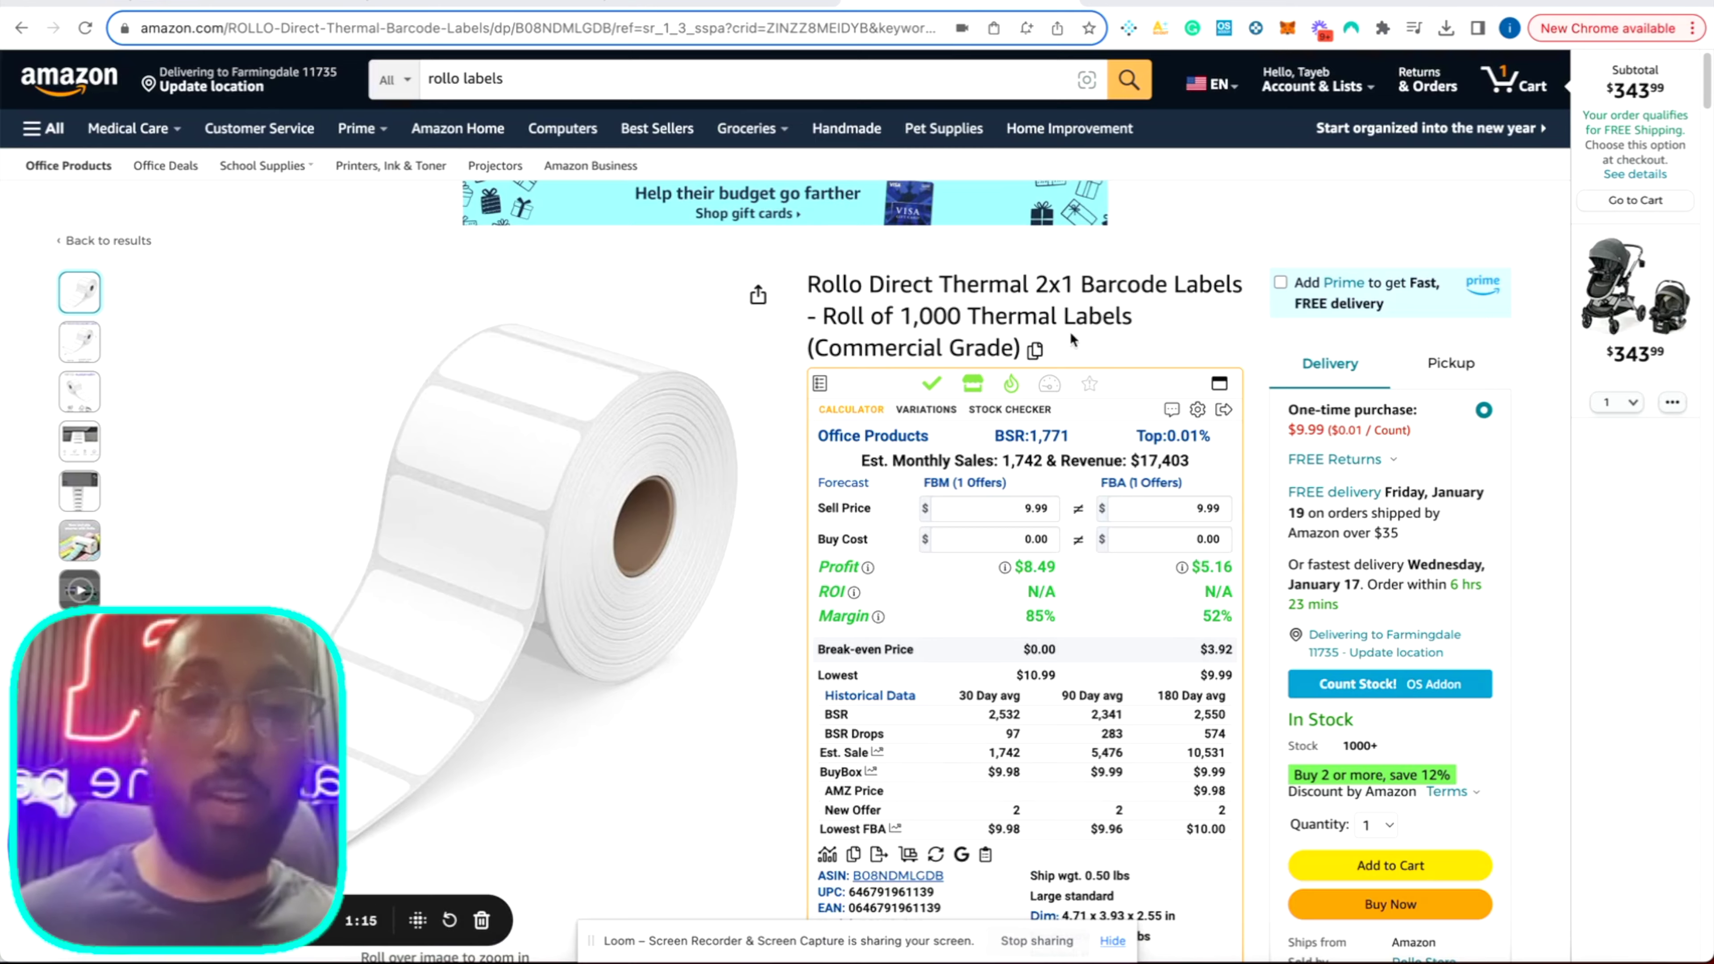
{"action": "left_click", "coordinate": [466, 2]}
{"action": "left_click", "coordinate": [250, 3]}
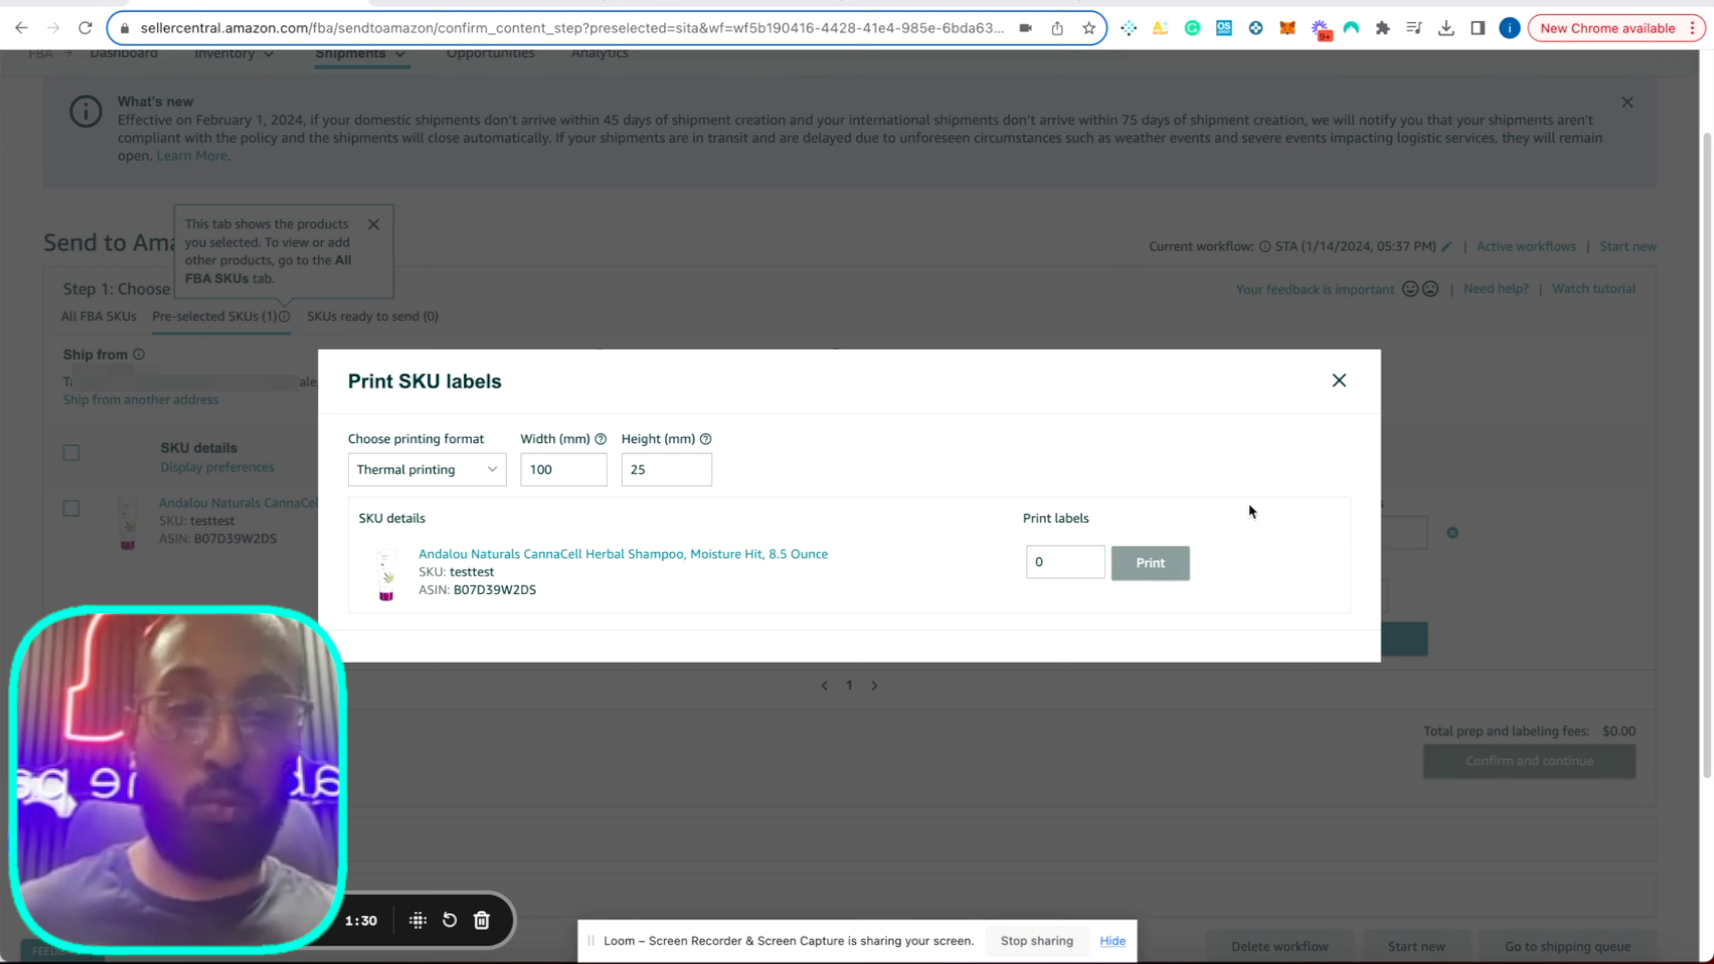
- Print 20 shampoo SKU labels to PDF, review it, and close the label dialog
{"action": "left_click", "coordinate": [1052, 563]}
{"action": "type", "text": "20"}
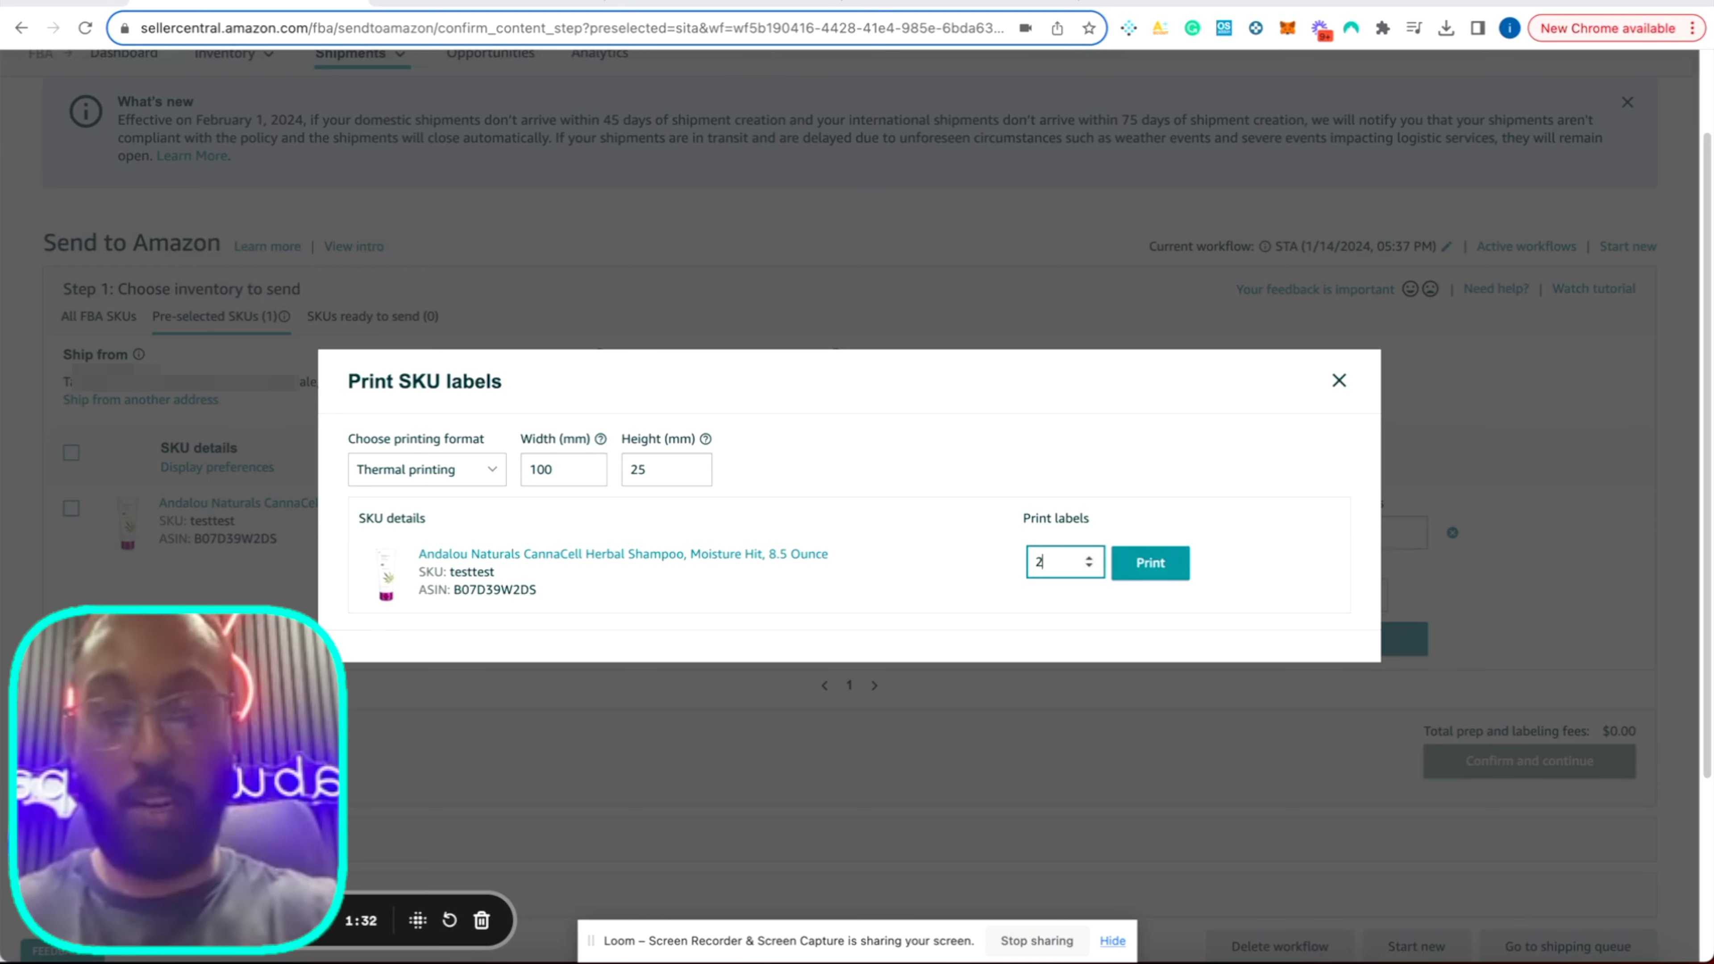
{"action": "left_click", "coordinate": [1150, 562]}
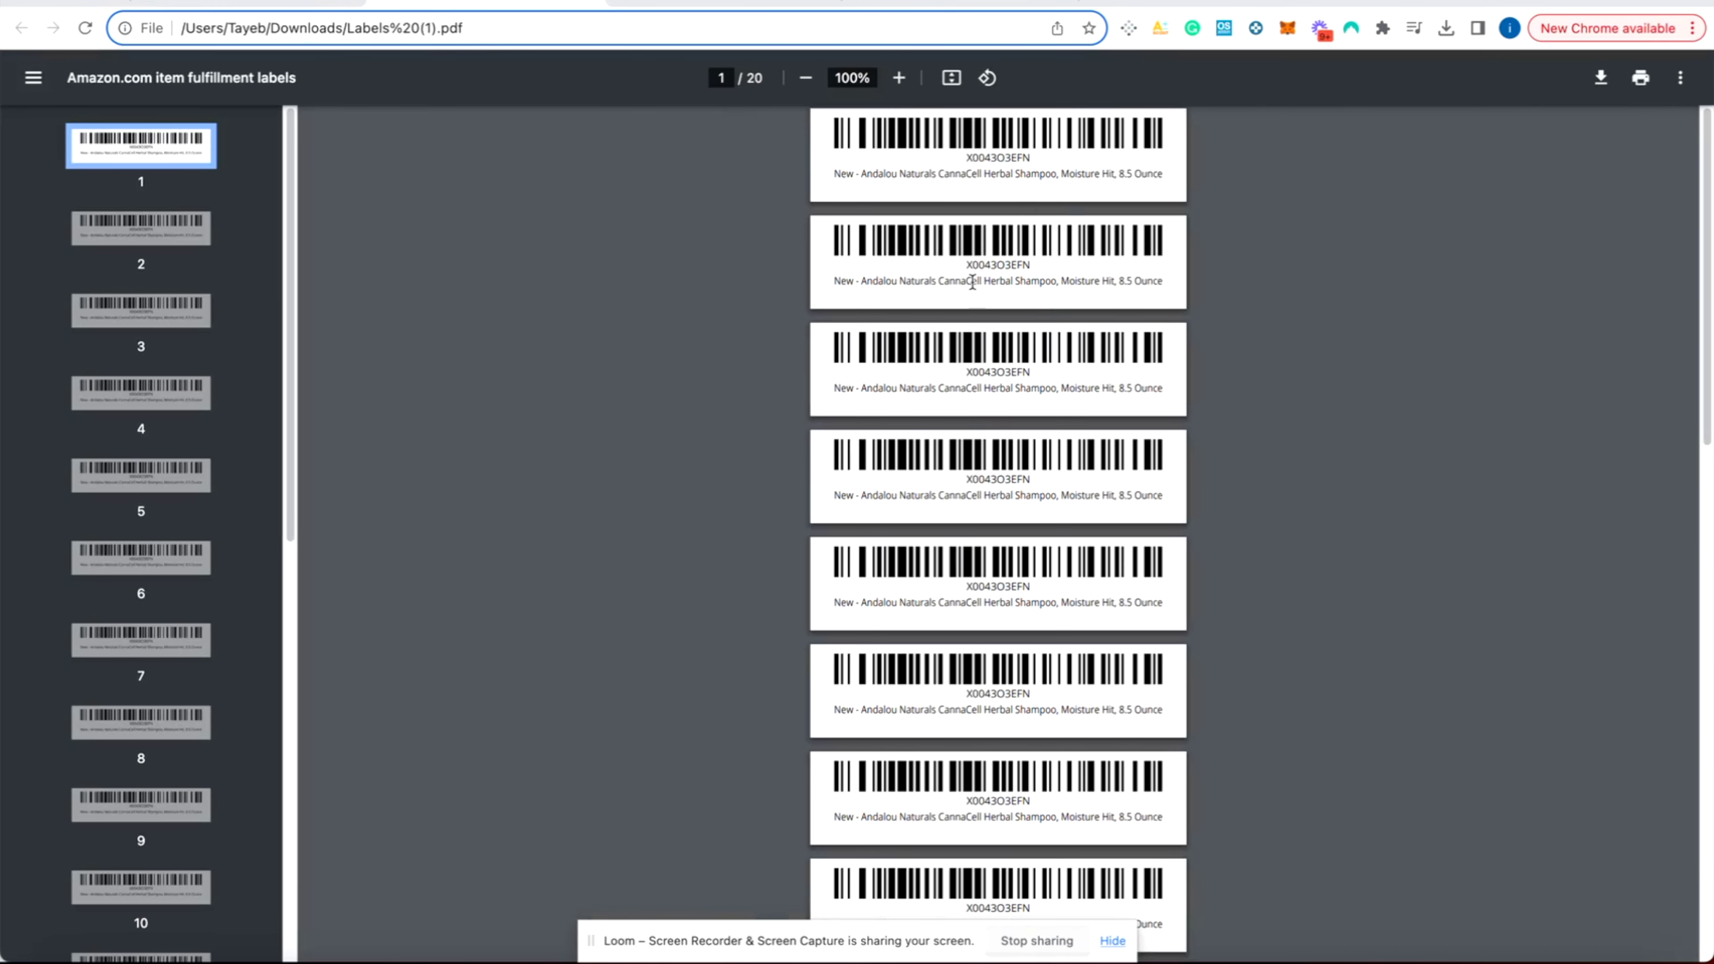
{"action": "scroll", "coordinate": [946, 264], "scroll_direction": "down", "scroll_amount": 20}
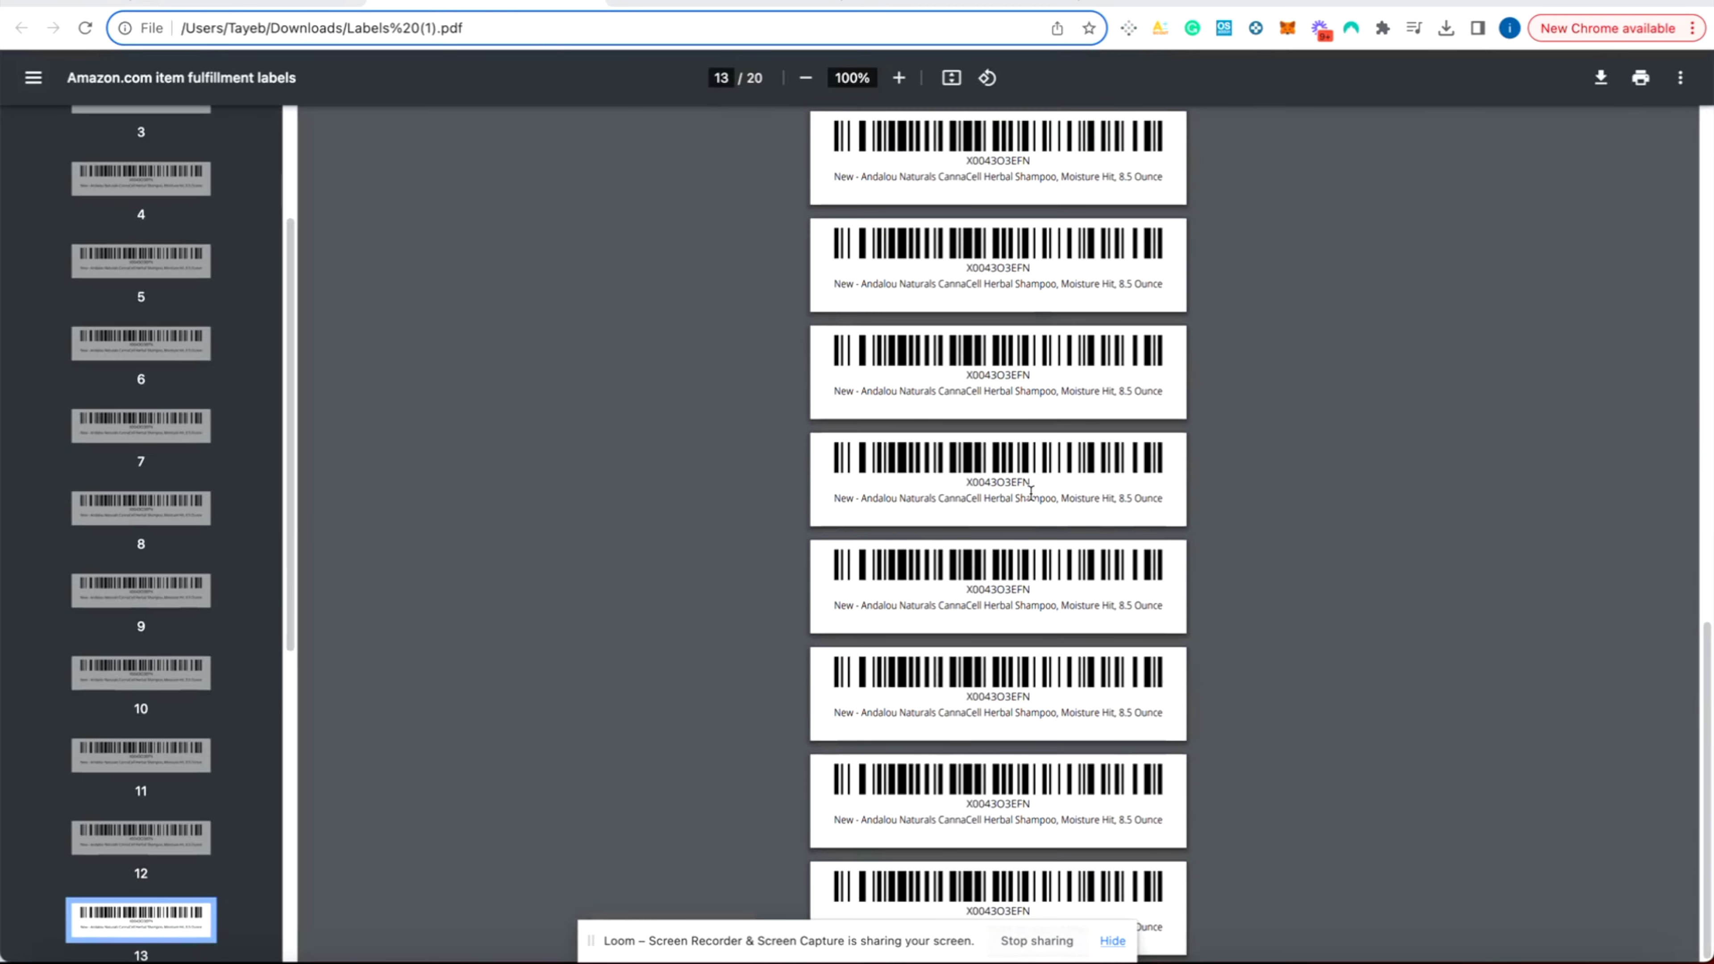
{"action": "left_click", "coordinate": [260, 2]}
{"action": "left_click", "coordinate": [1339, 382]}
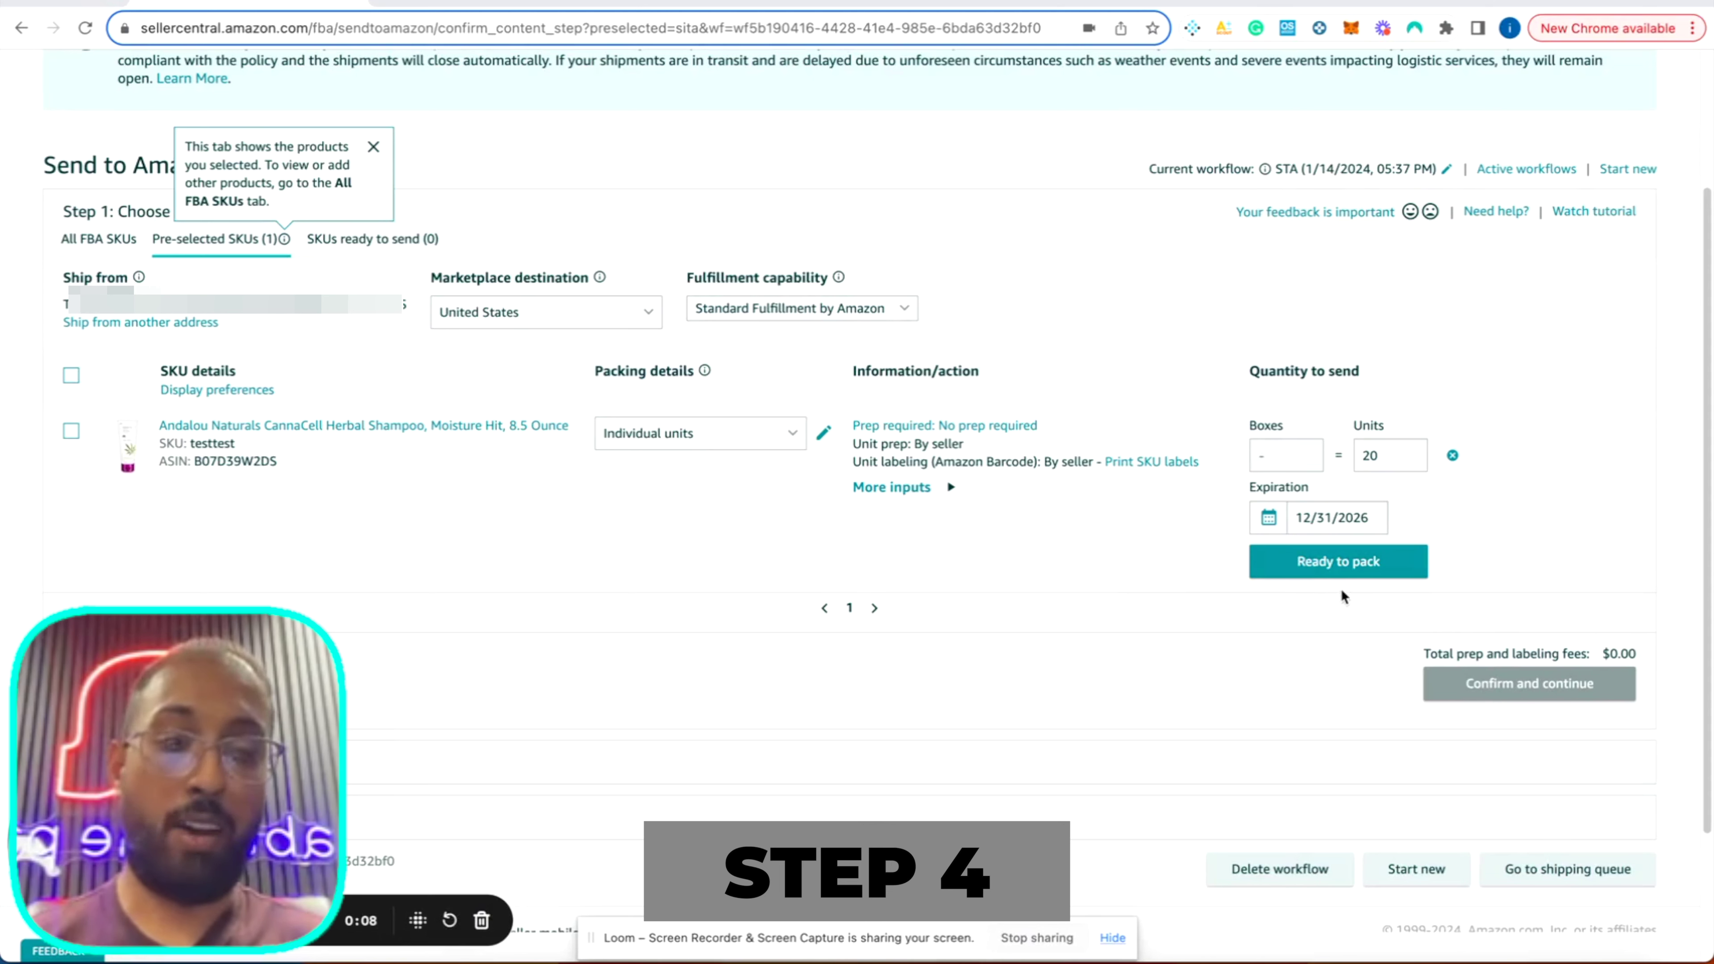
- Confirm the shampoo inventory and choose to pack everything into one box
{"action": "left_click", "coordinate": [1338, 568]}
{"action": "scroll", "coordinate": [1166, 684], "scroll_direction": "down", "scroll_amount": 1}
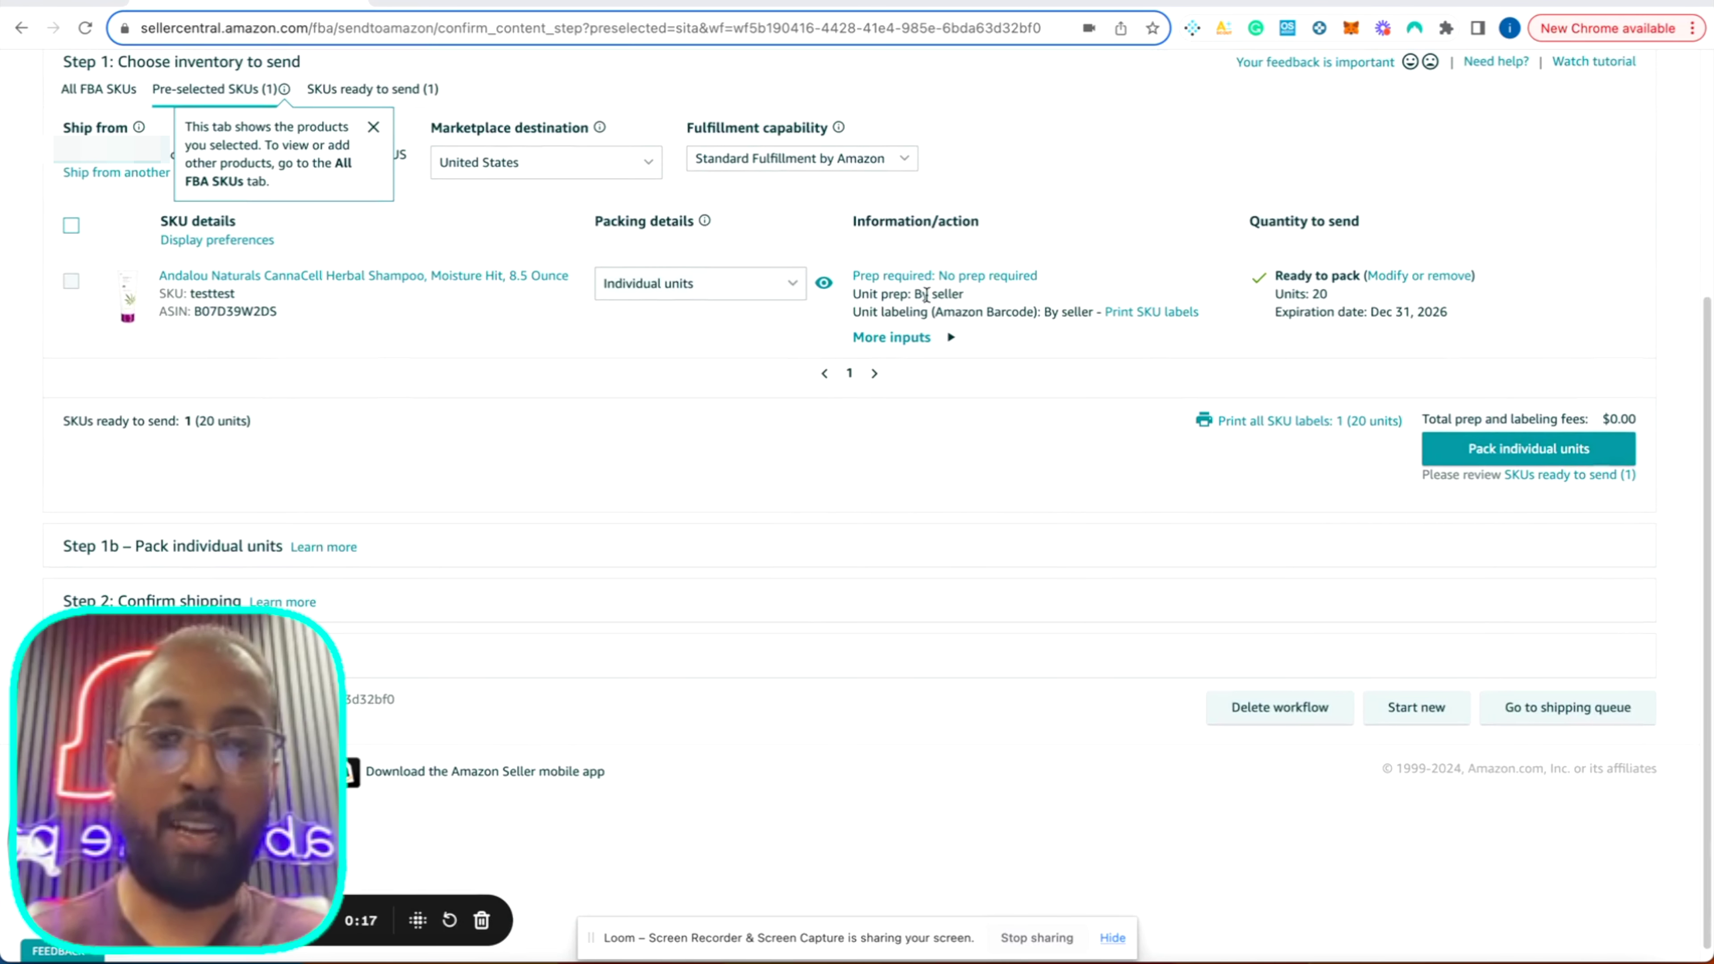
{"action": "left_click", "coordinate": [1503, 450]}
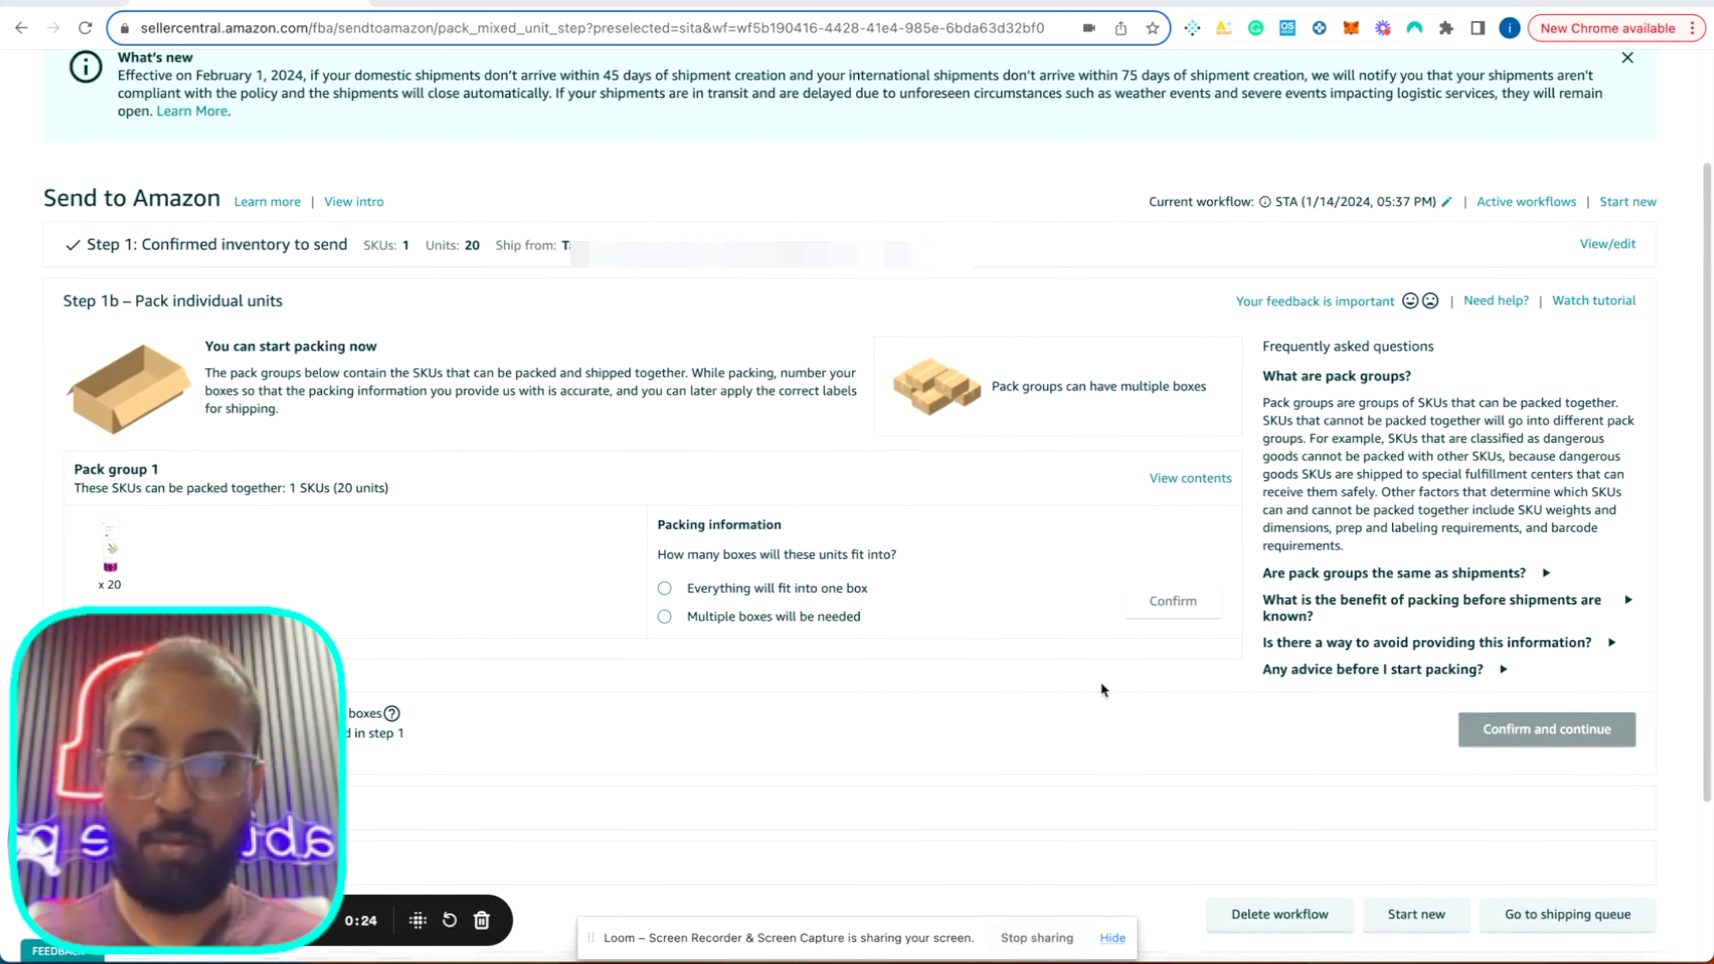
{"action": "scroll", "coordinate": [1102, 688], "scroll_direction": "down", "scroll_amount": 1}
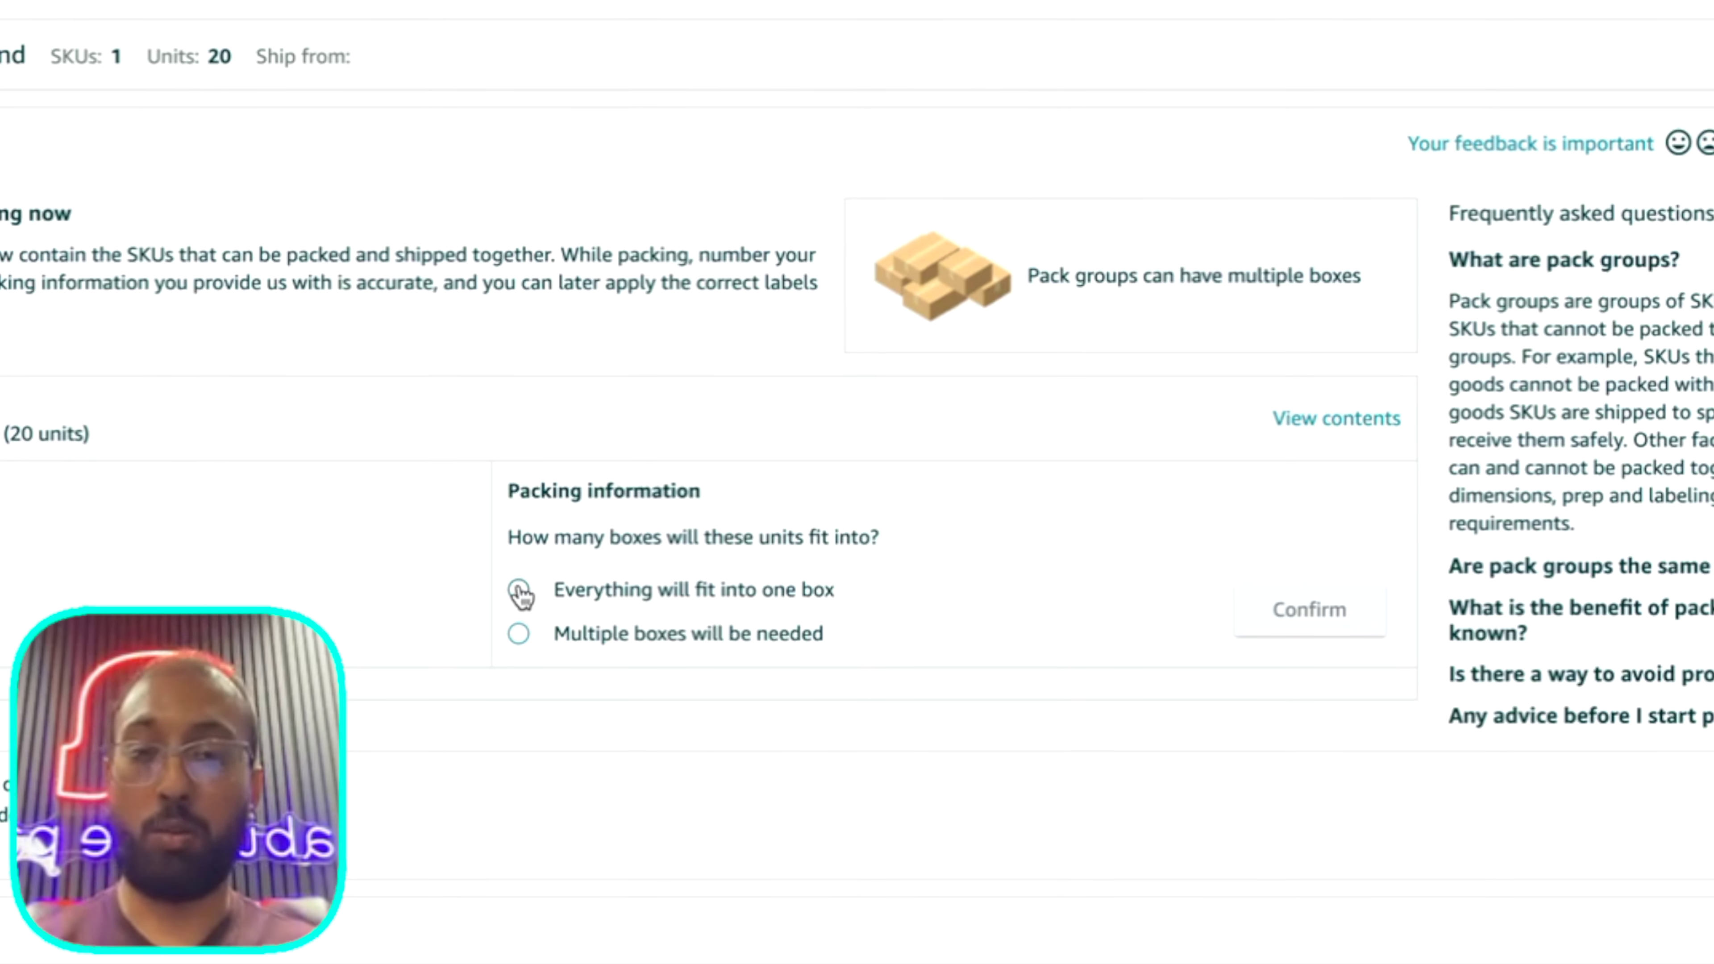
{"action": "left_click", "coordinate": [518, 592]}
{"action": "left_click", "coordinate": [1282, 630]}
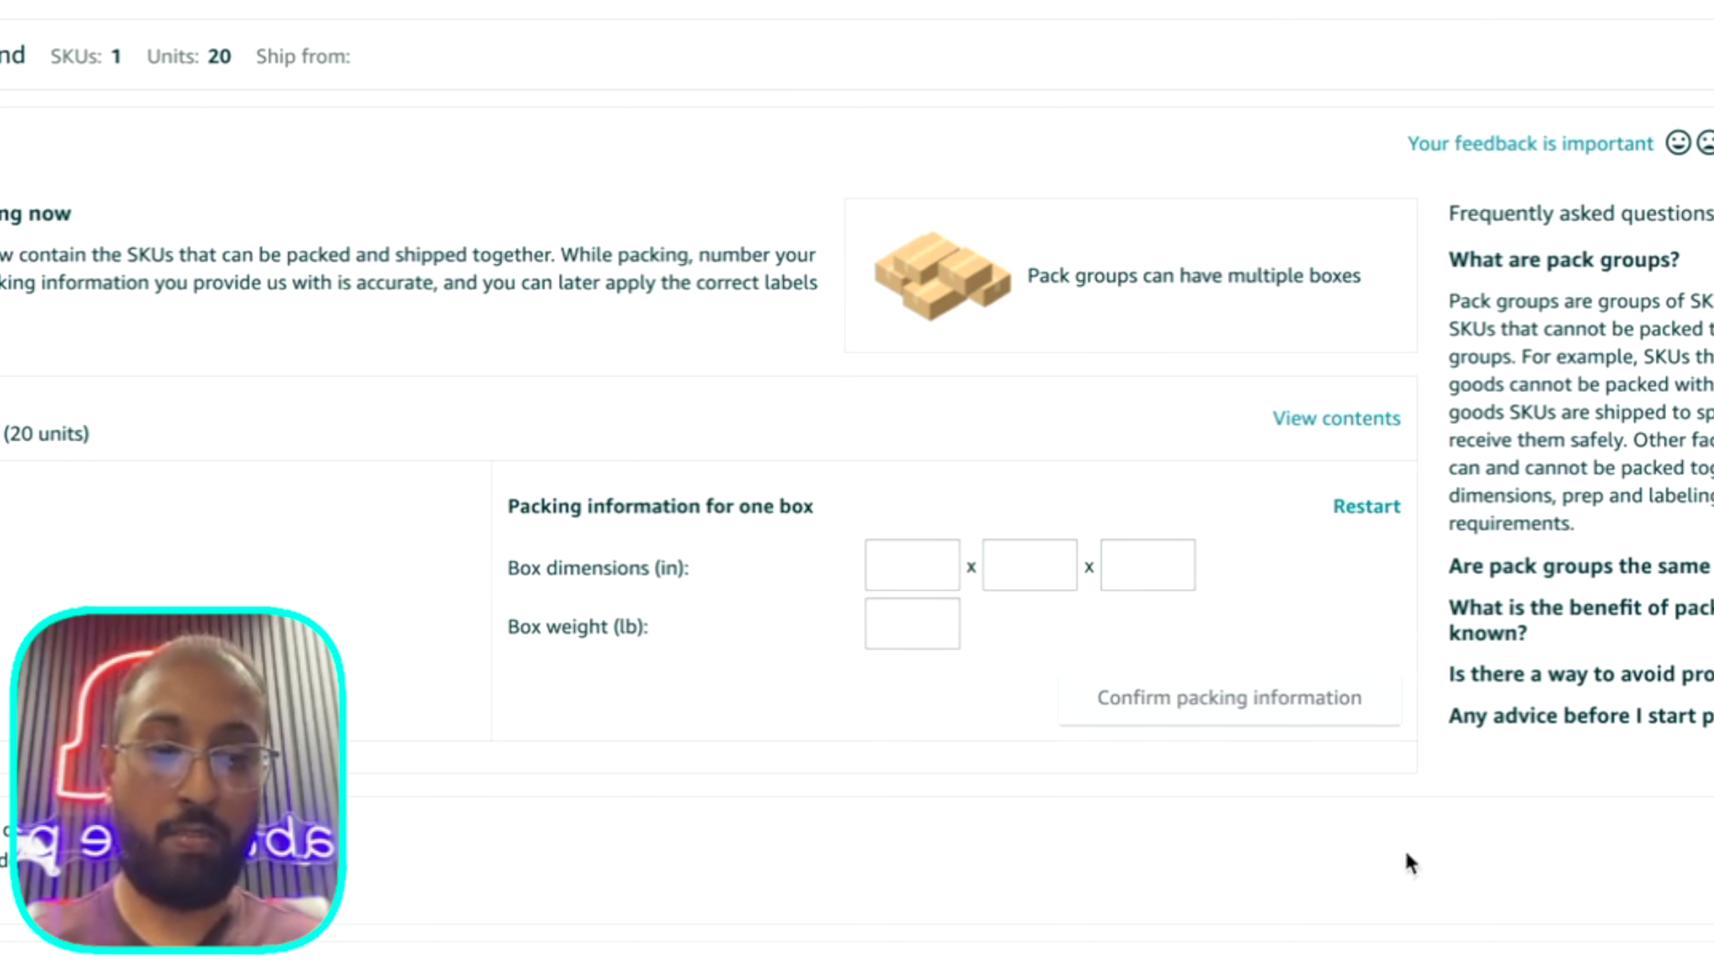
- Enter box dimensions of 16 x 16 x 16 inches
{"action": "left_click", "coordinate": [883, 560]}
{"action": "type", "text": "126"}
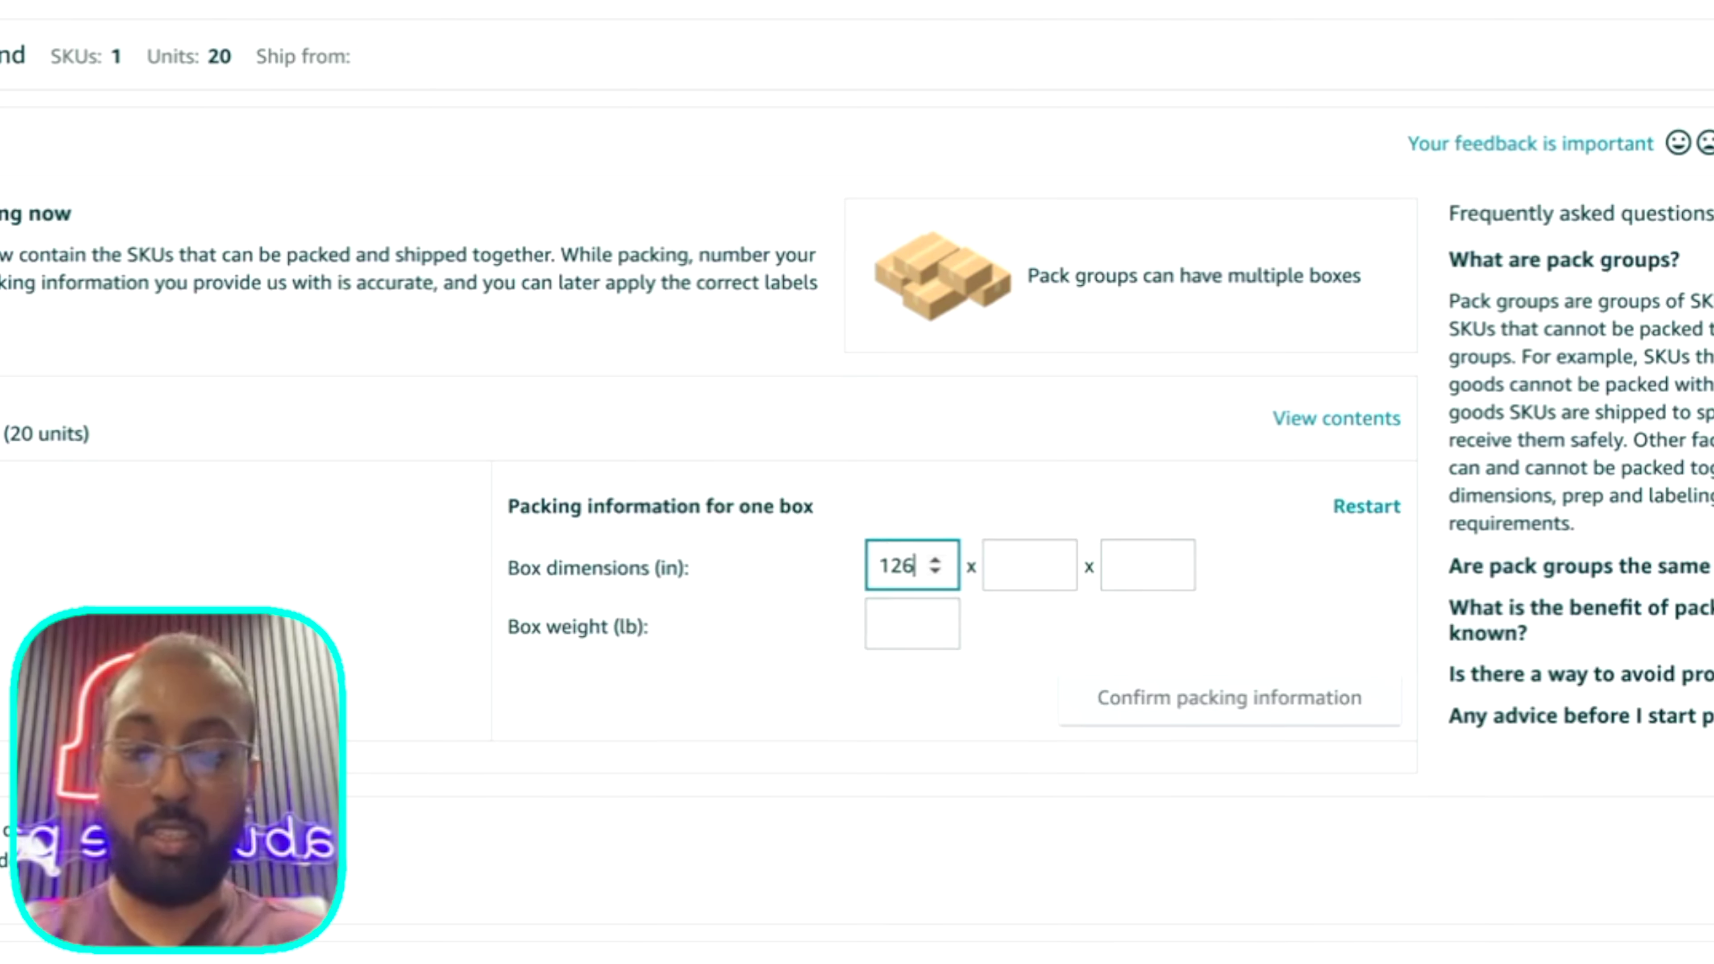
{"action": "key", "text": "BackSpace"}
{"action": "key", "text": "BackSpace"}
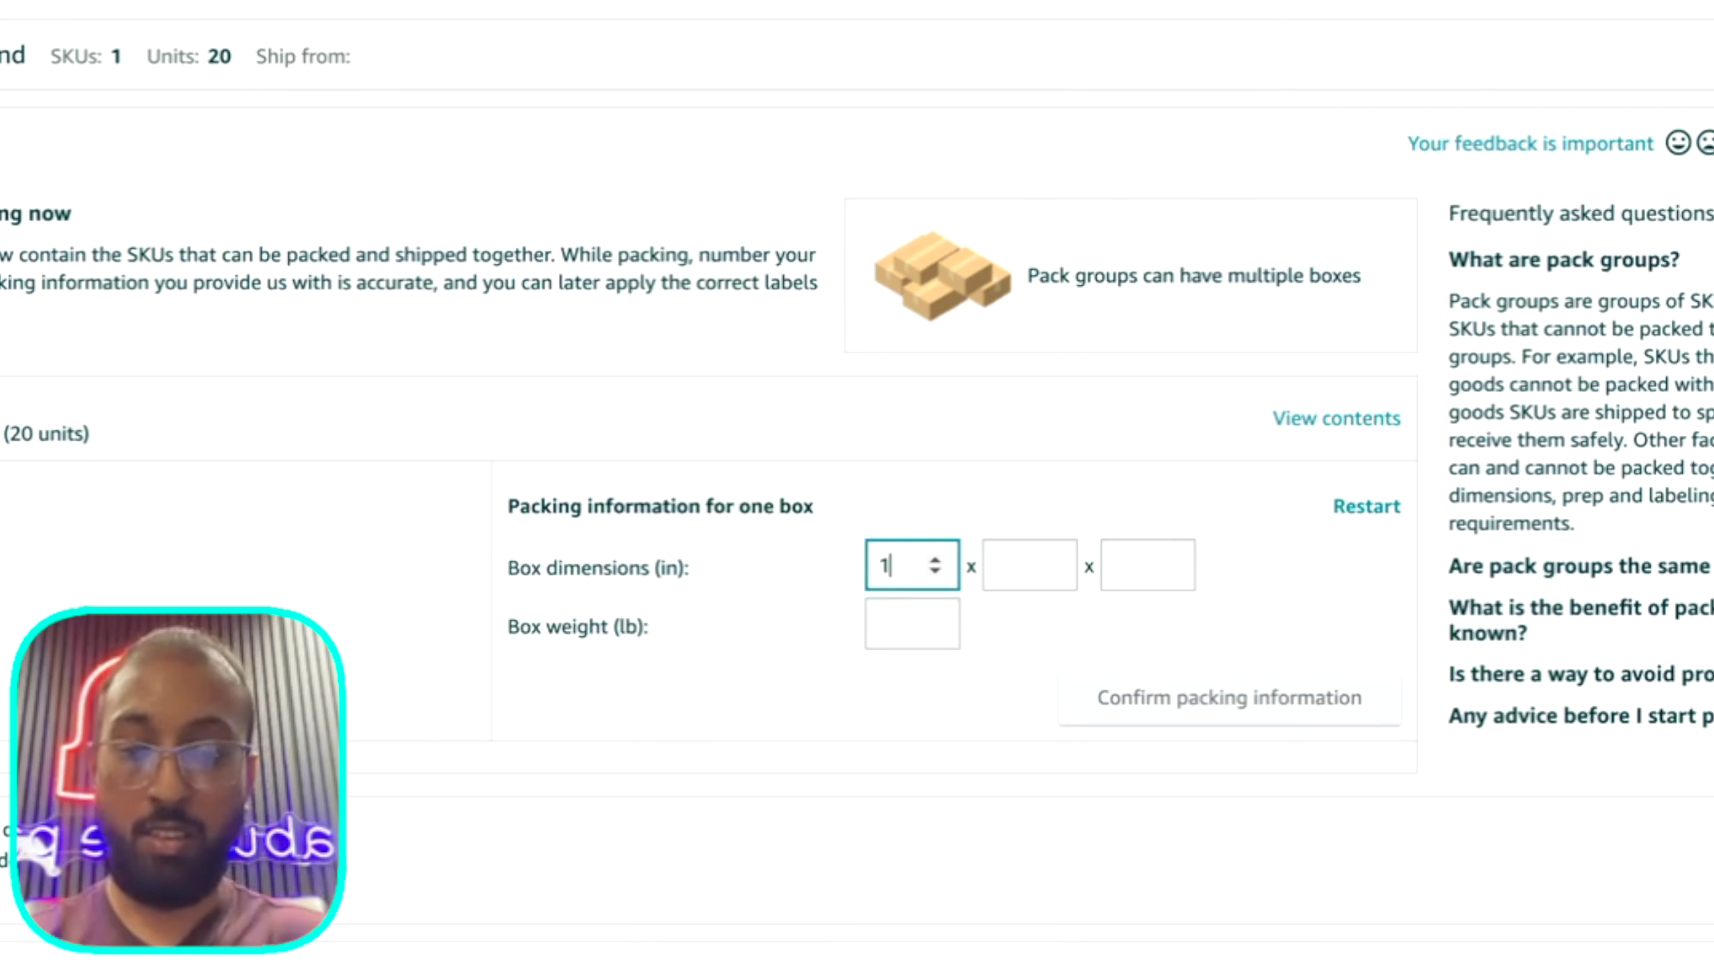
{"action": "type", "text": "6"}
{"action": "key", "text": "Tab"}
{"action": "type", "text": "16"}
{"action": "left_click", "coordinate": [1103, 566]}
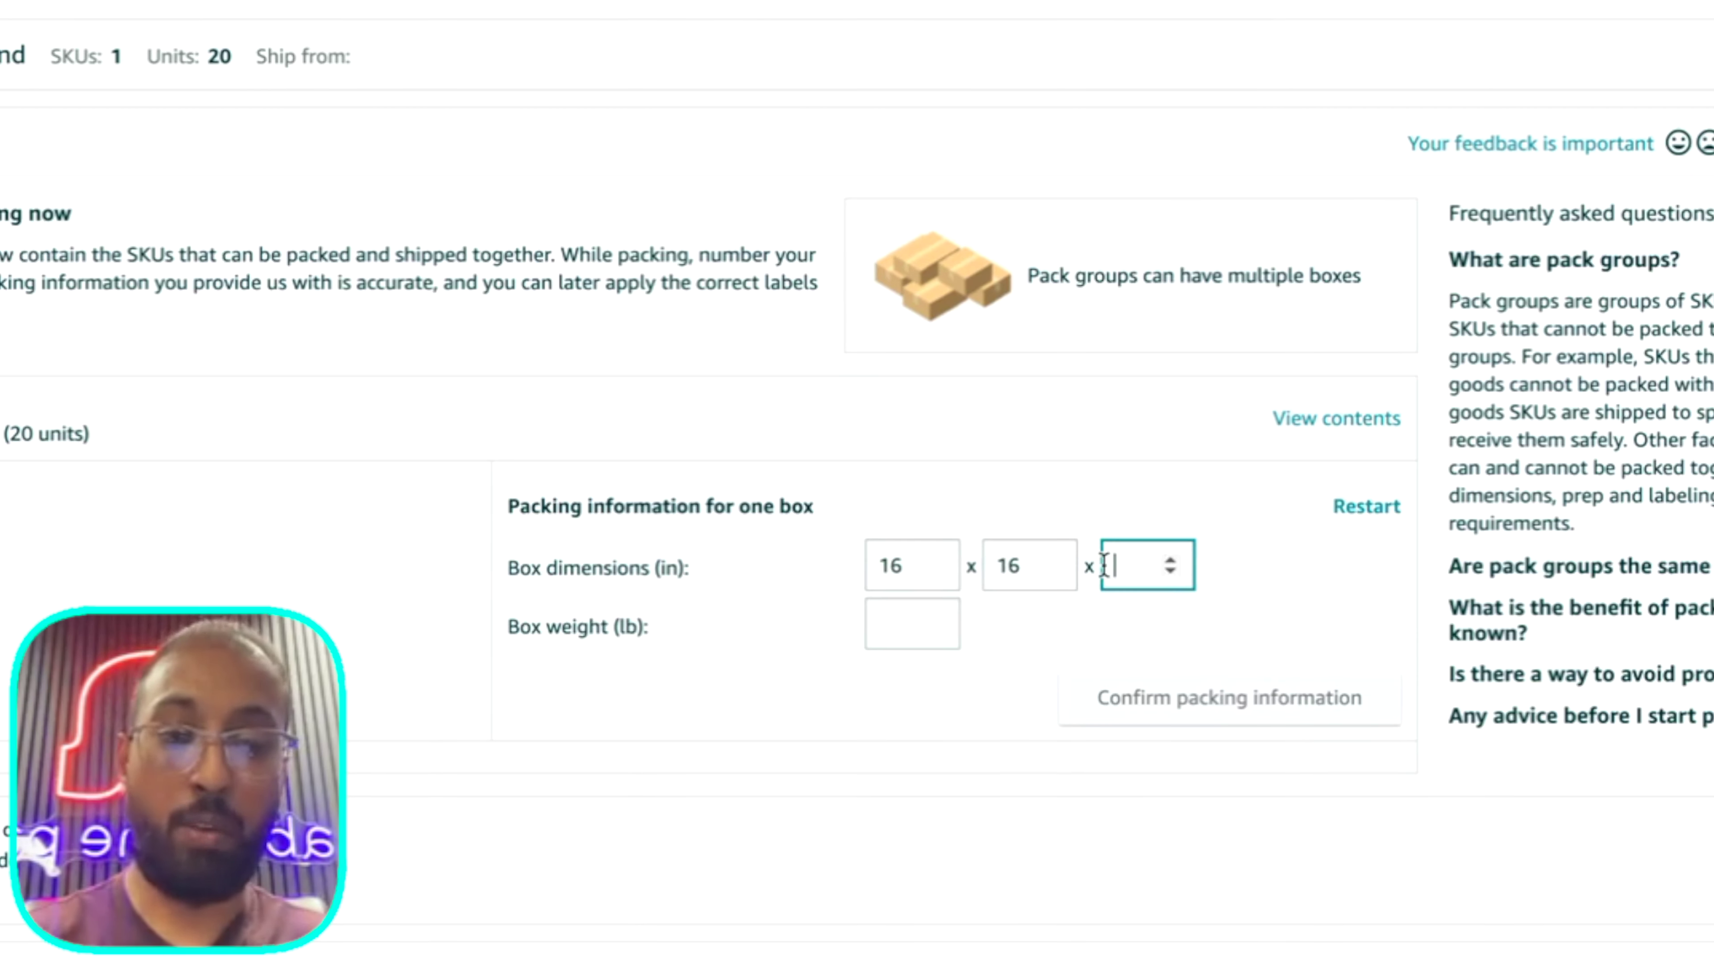
{"action": "type", "text": "16"}
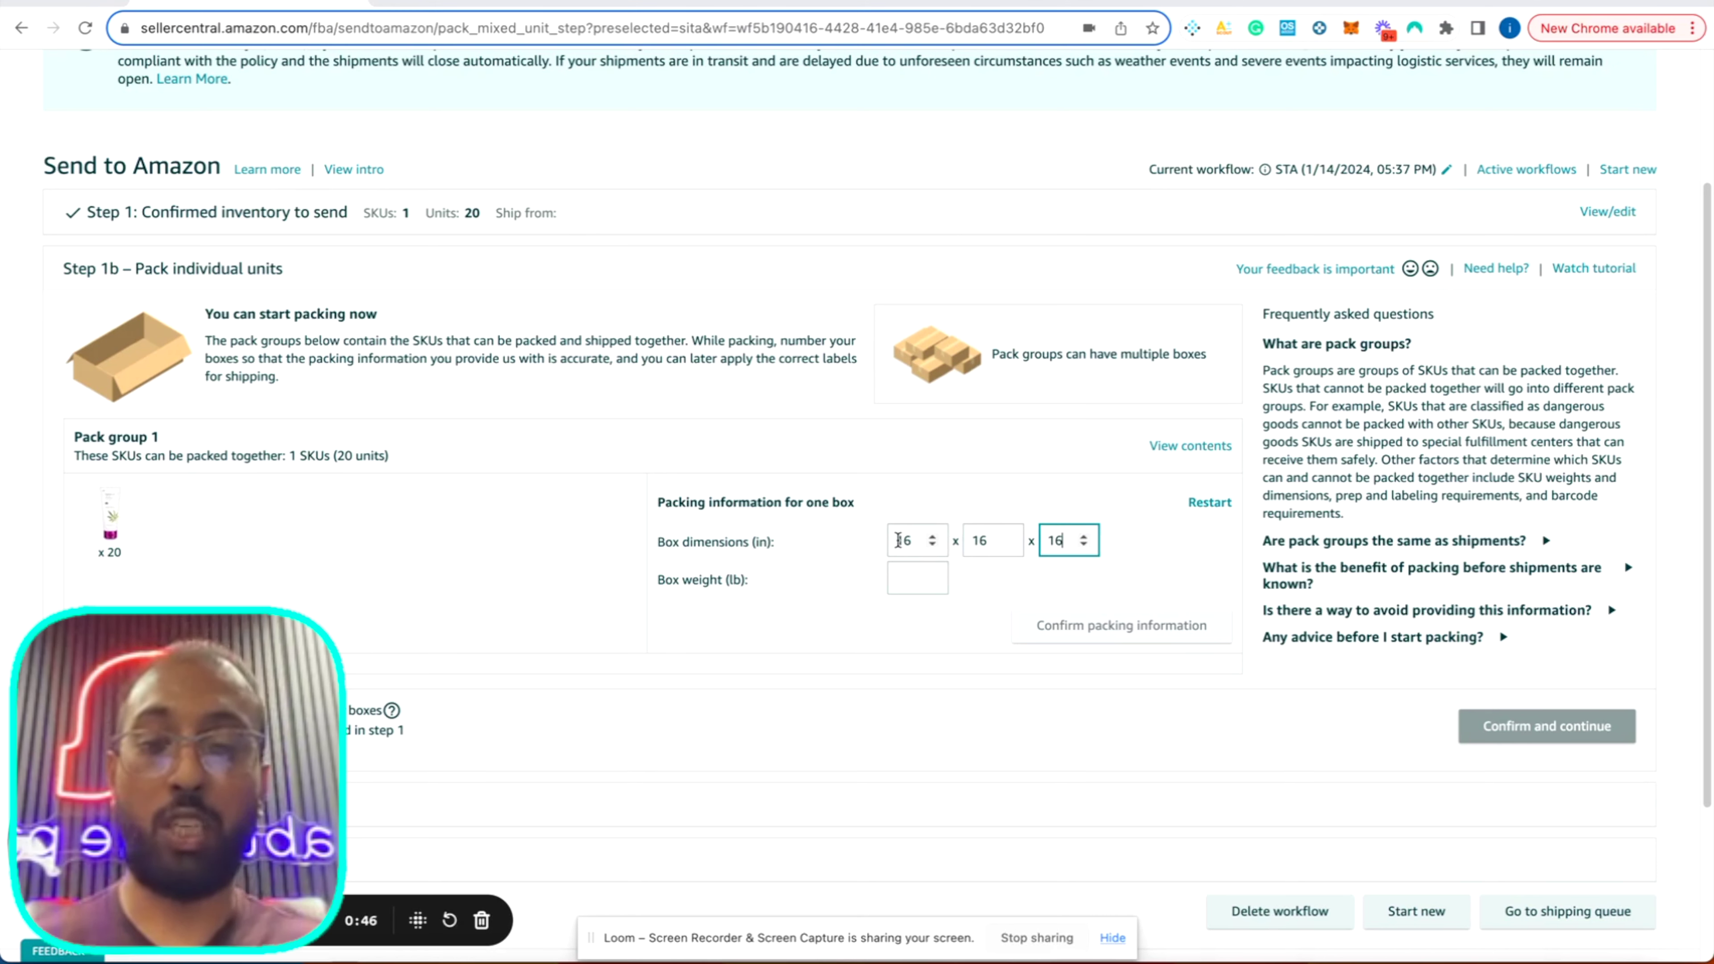
- Set the box weight to 24 lb and confirm the packing information
{"action": "left_click", "coordinate": [900, 575]}
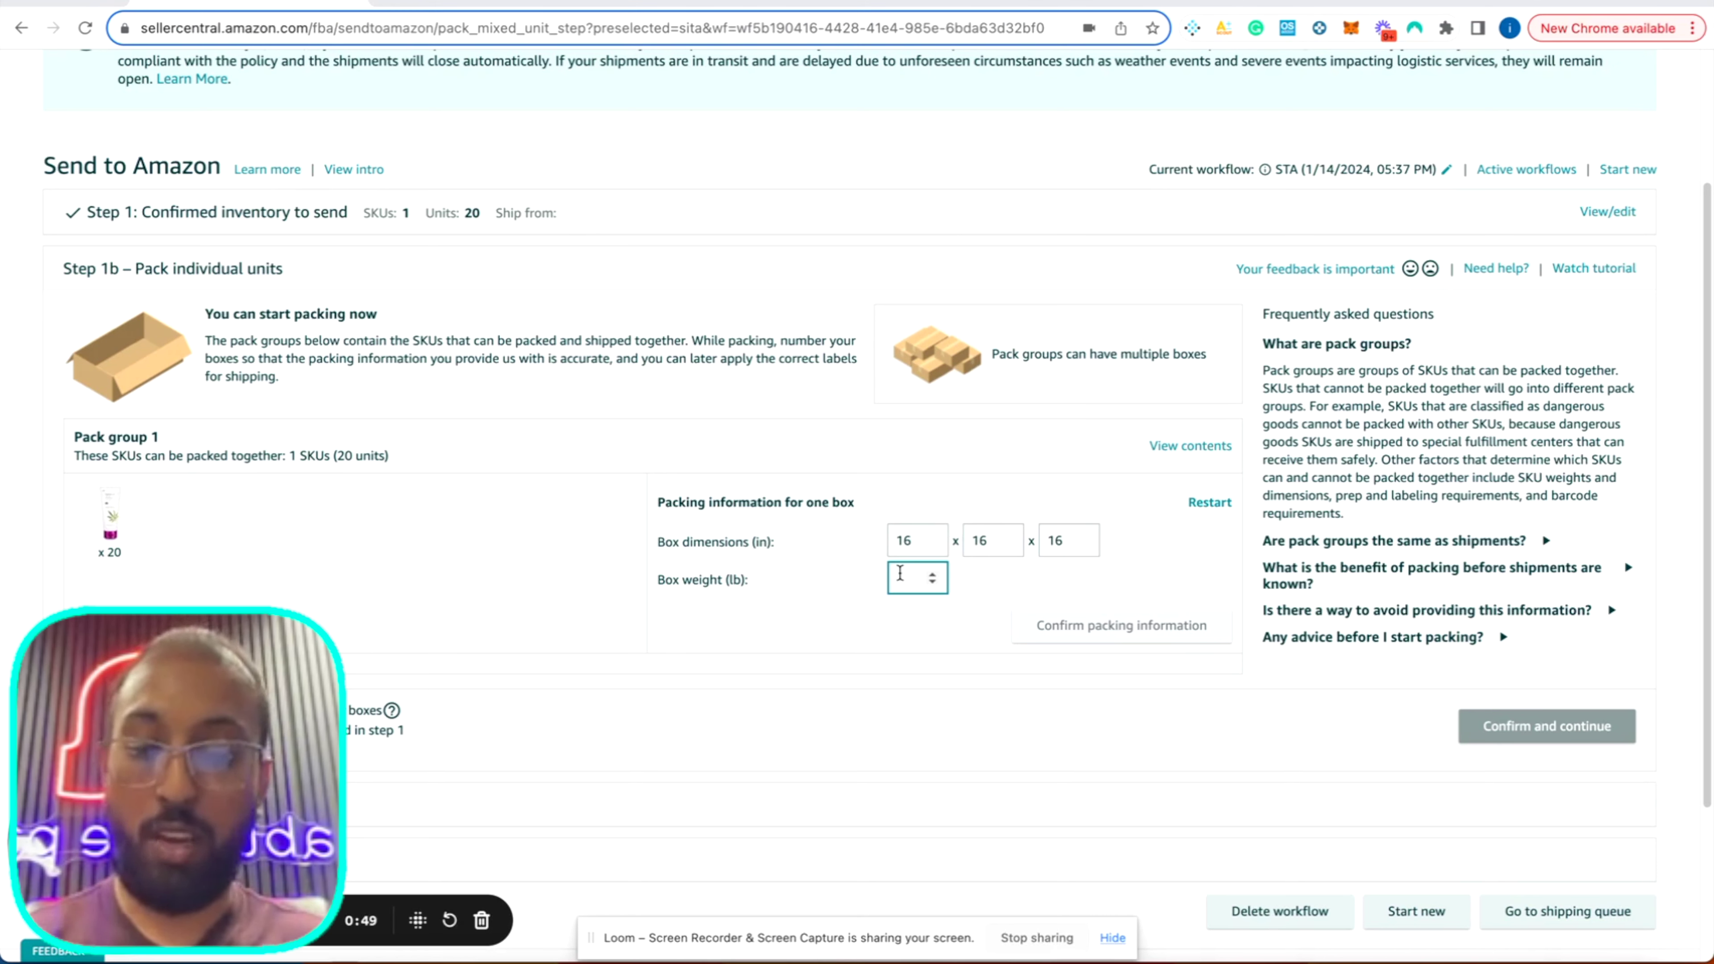
{"action": "type", "text": "24"}
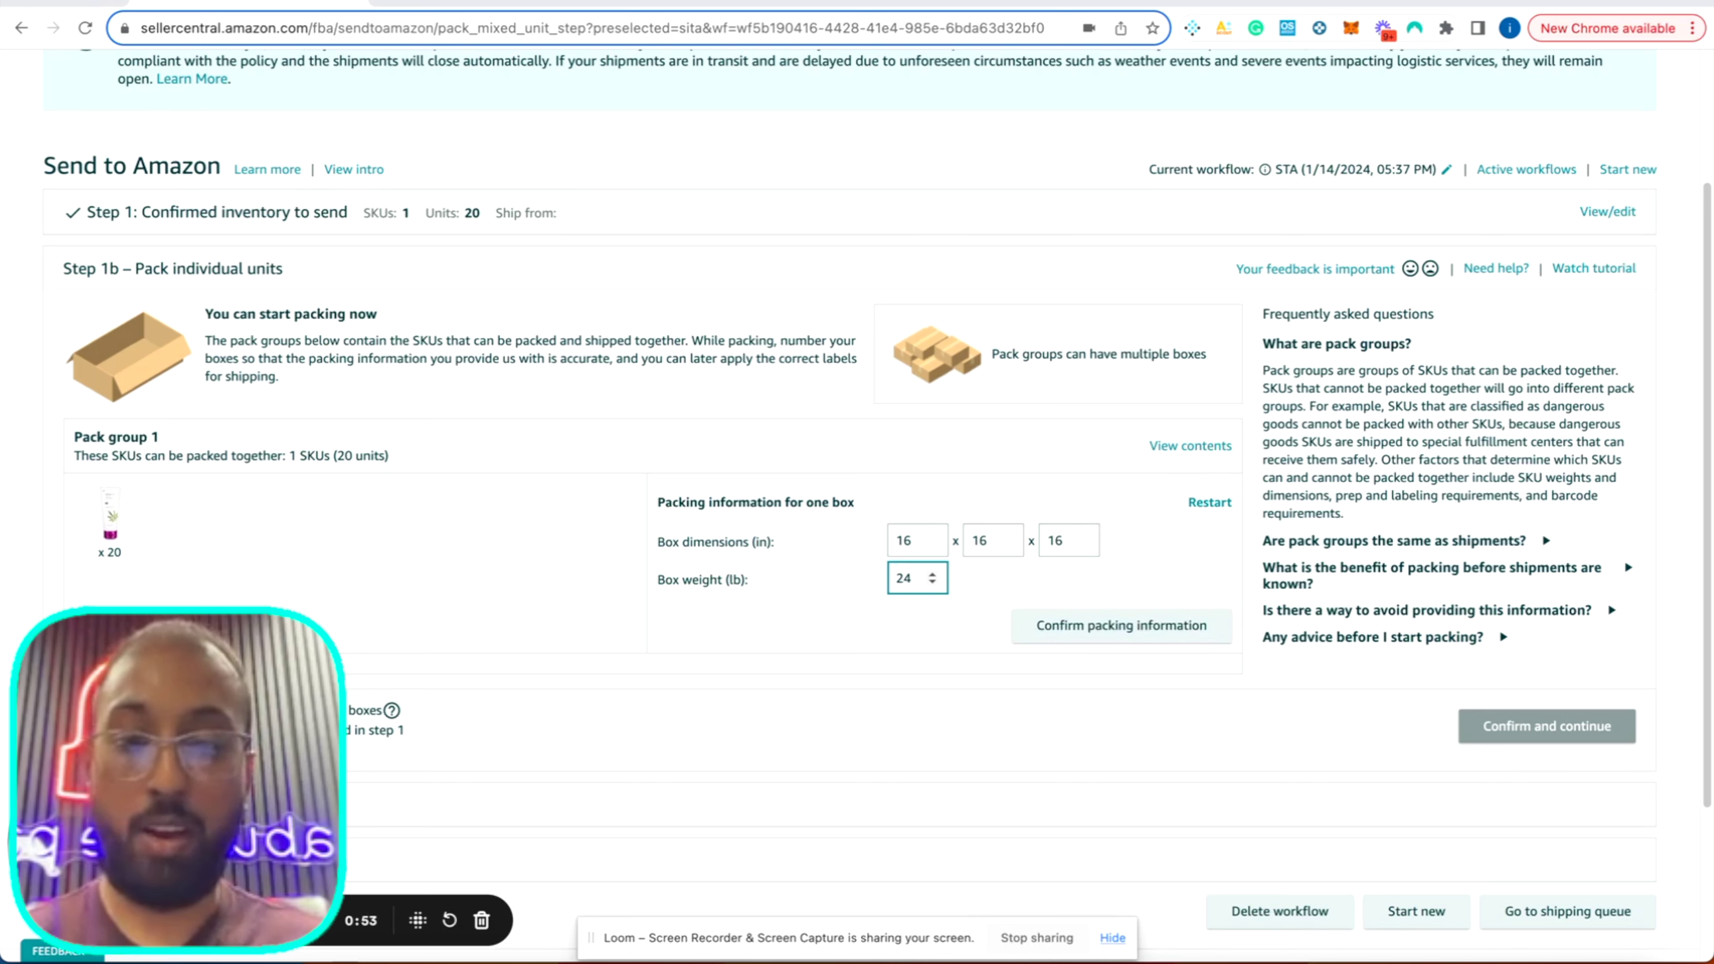
{"action": "left_click", "coordinate": [860, 630]}
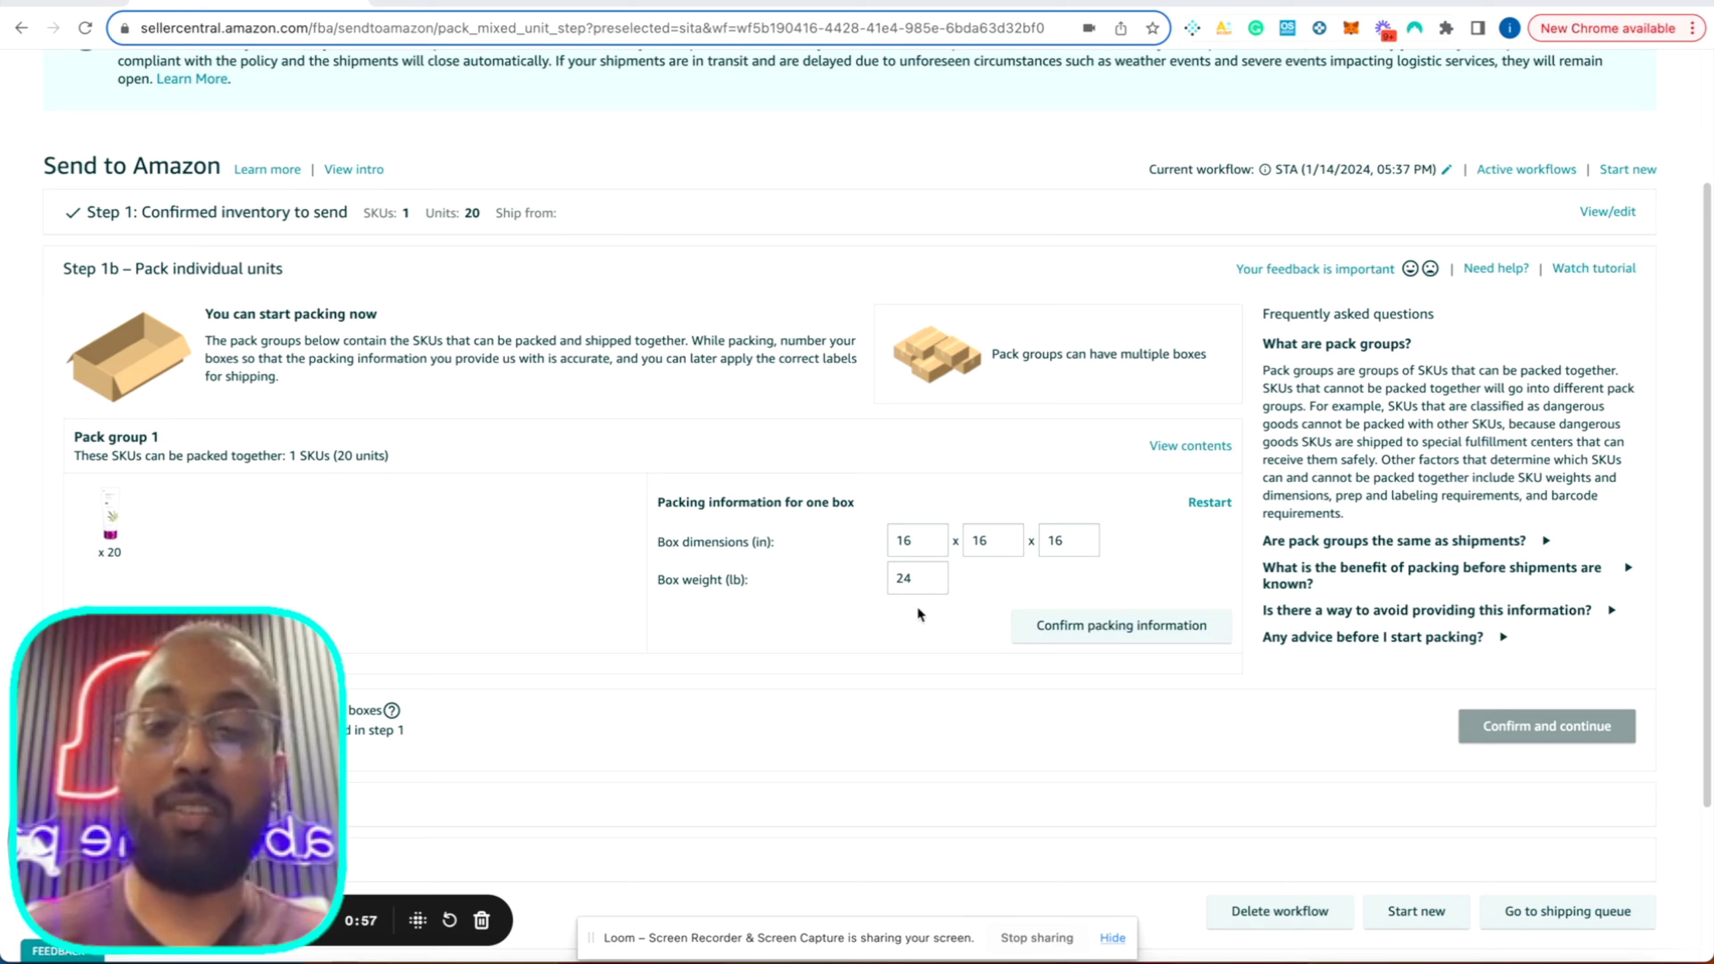
{"action": "scroll", "coordinate": [967, 648], "scroll_direction": "down", "scroll_amount": 2}
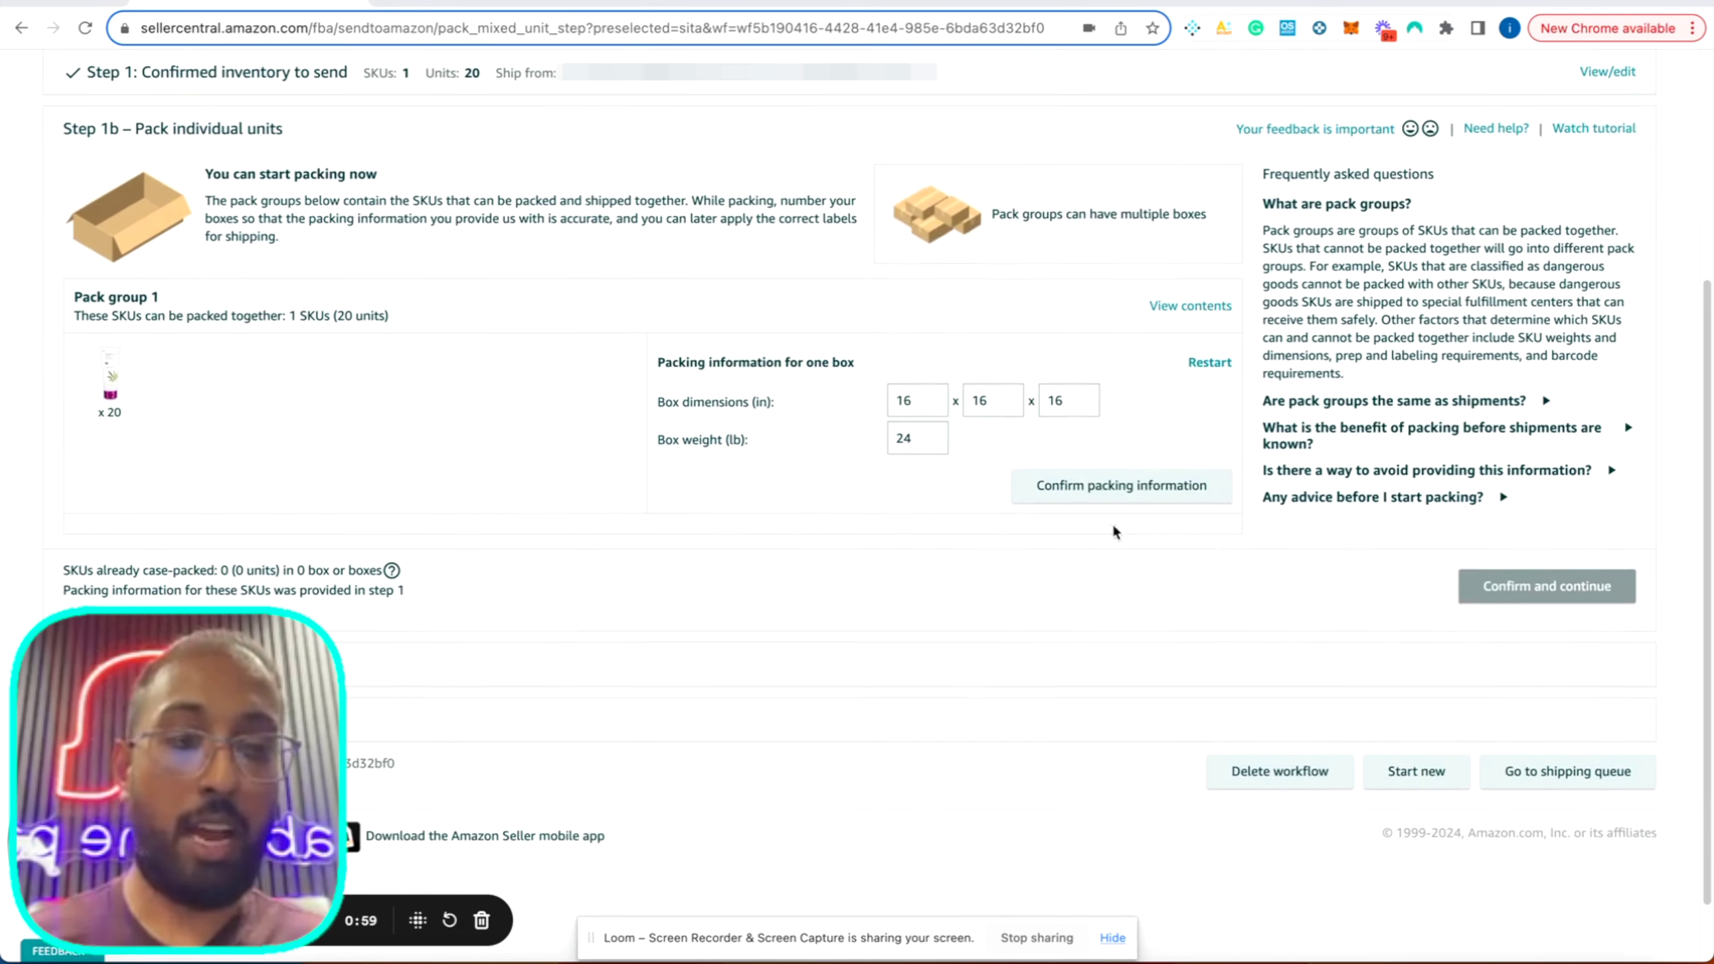
{"action": "left_click", "coordinate": [1108, 503]}
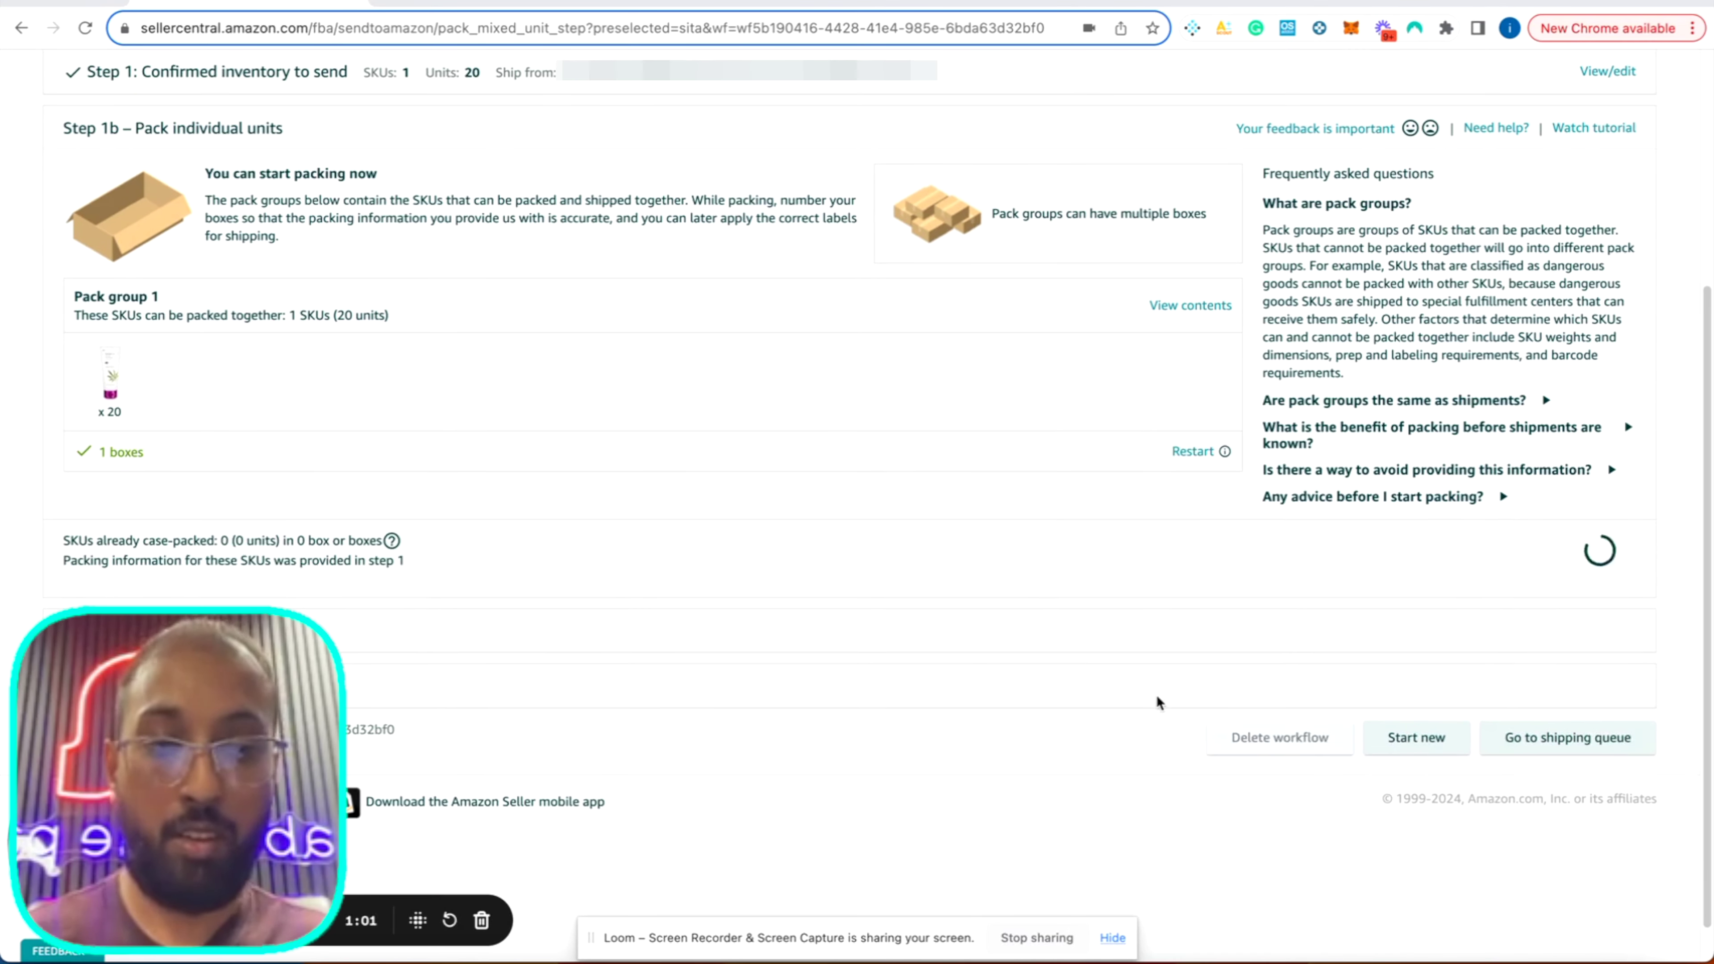
{"action": "scroll", "coordinate": [1424, 547], "scroll_direction": "down", "scroll_amount": 1}
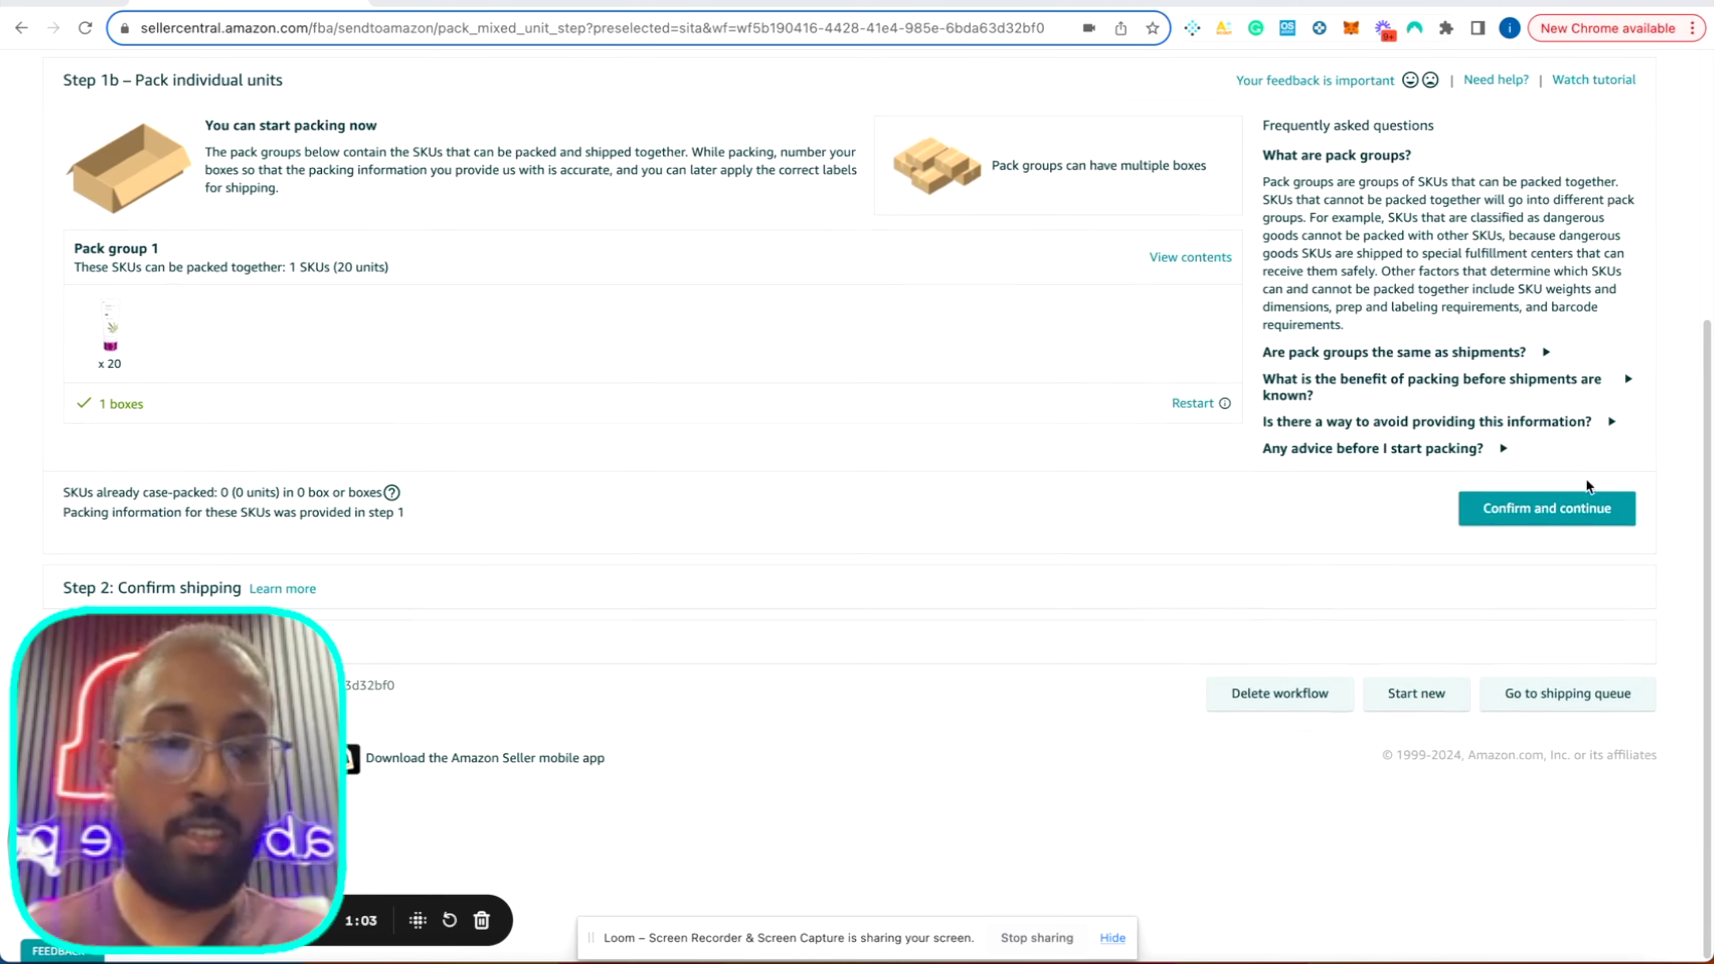
- Continue to shipping confirmation and set the ship date to January 16, 2024
{"action": "left_click", "coordinate": [1556, 520]}
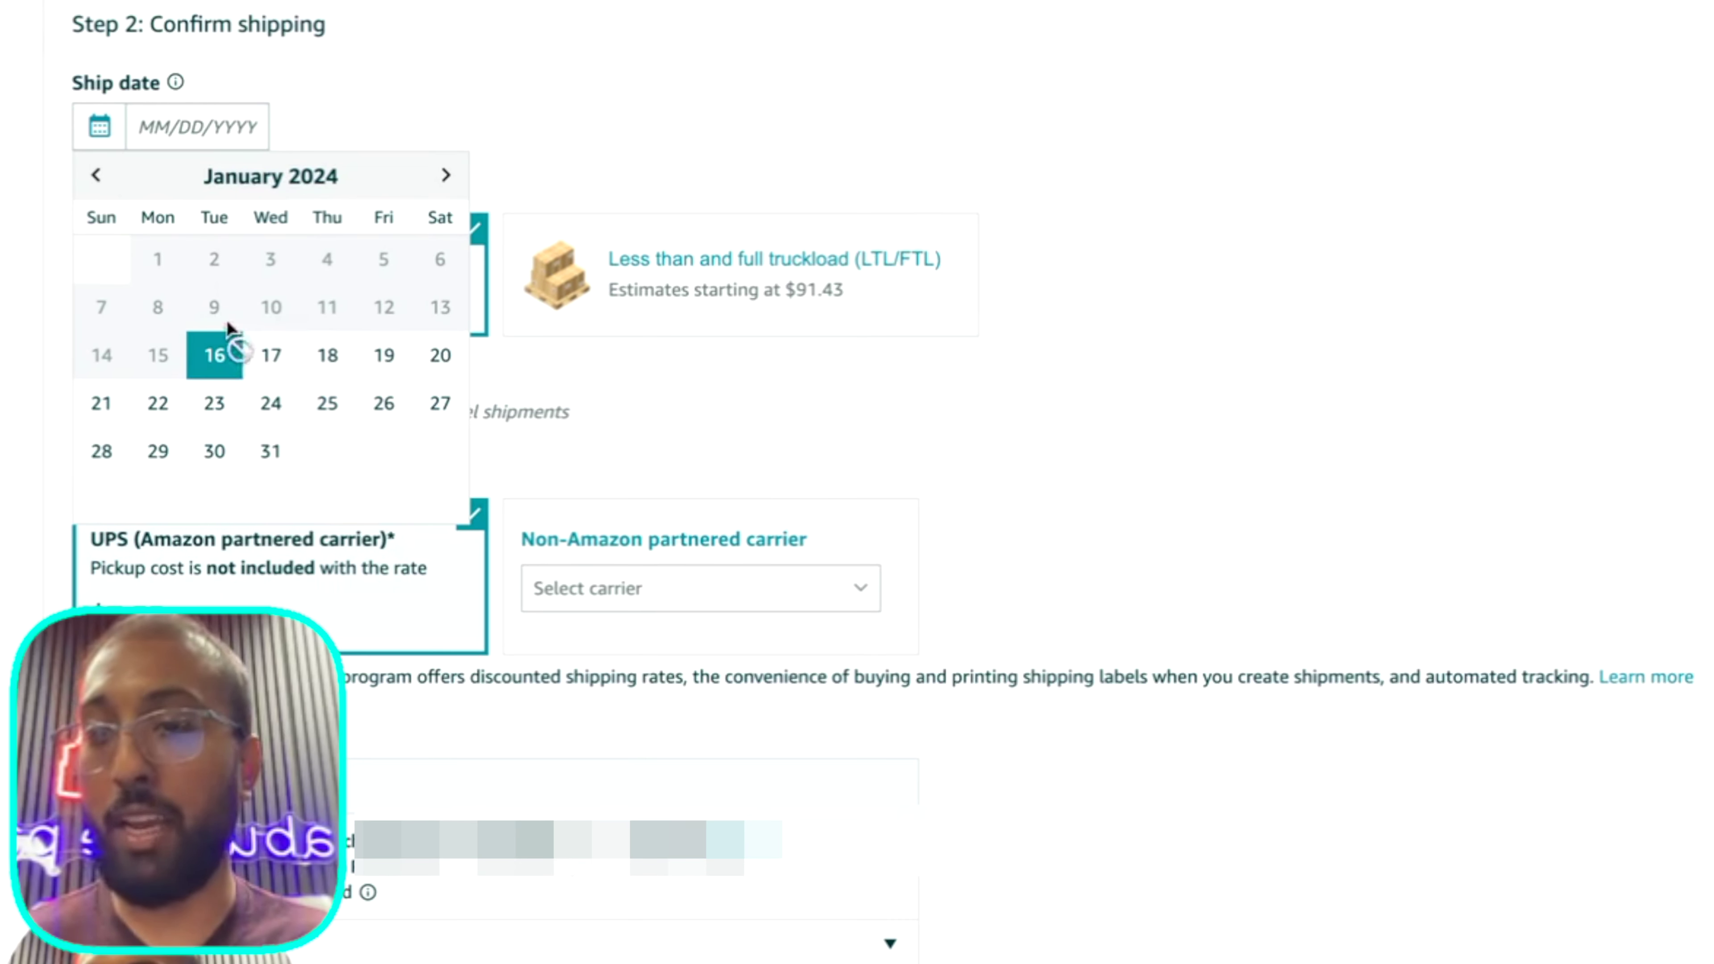
{"action": "left_click", "coordinate": [219, 354]}
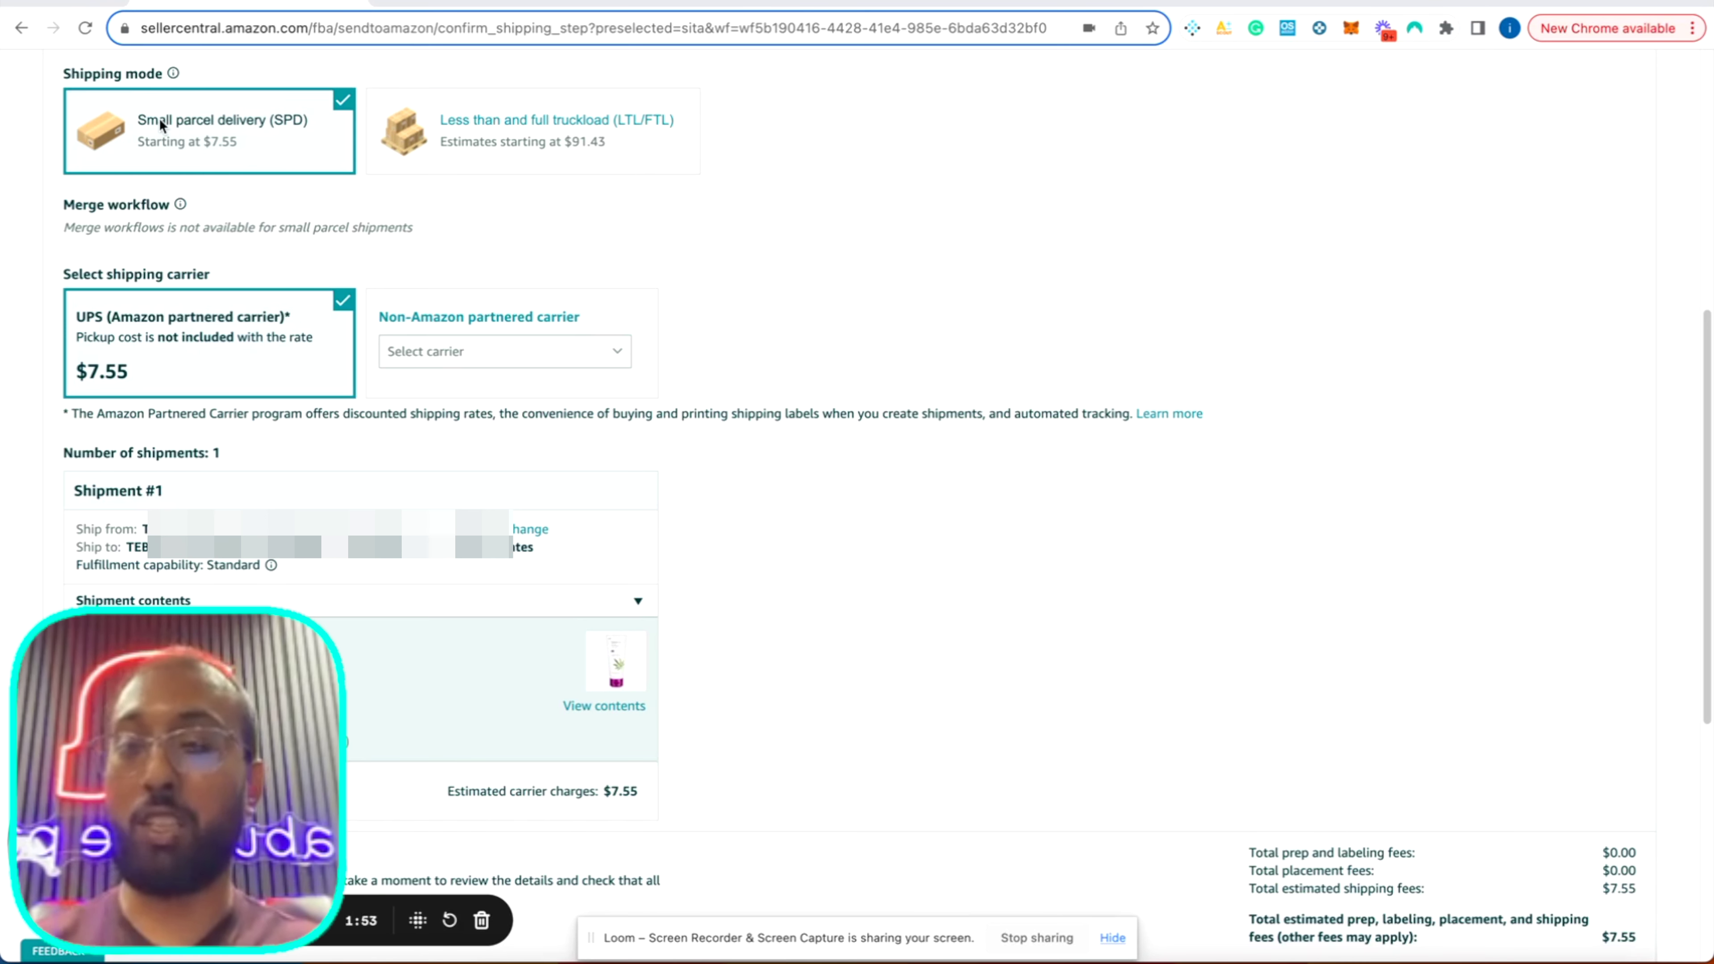
- Accept the $7.55 UPS partnered carrier charges and confirm shipping
{"action": "scroll", "coordinate": [159, 118], "scroll_direction": "down", "scroll_amount": 2}
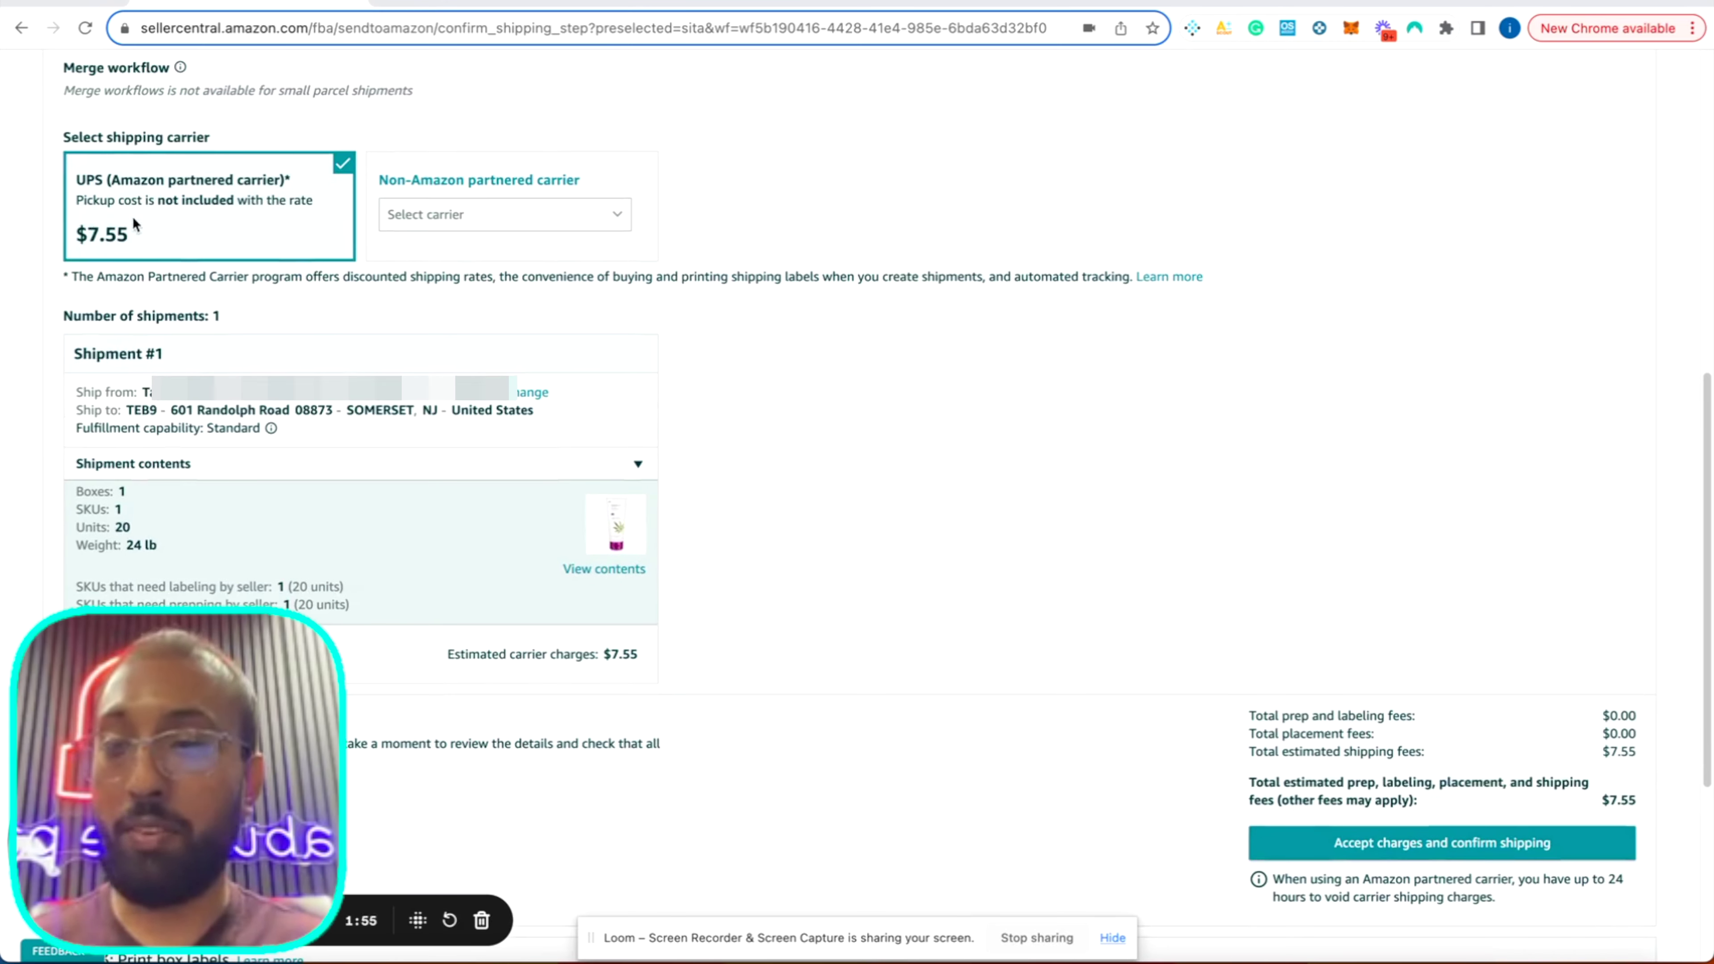
{"action": "scroll", "coordinate": [1142, 571], "scroll_direction": "down", "scroll_amount": 5}
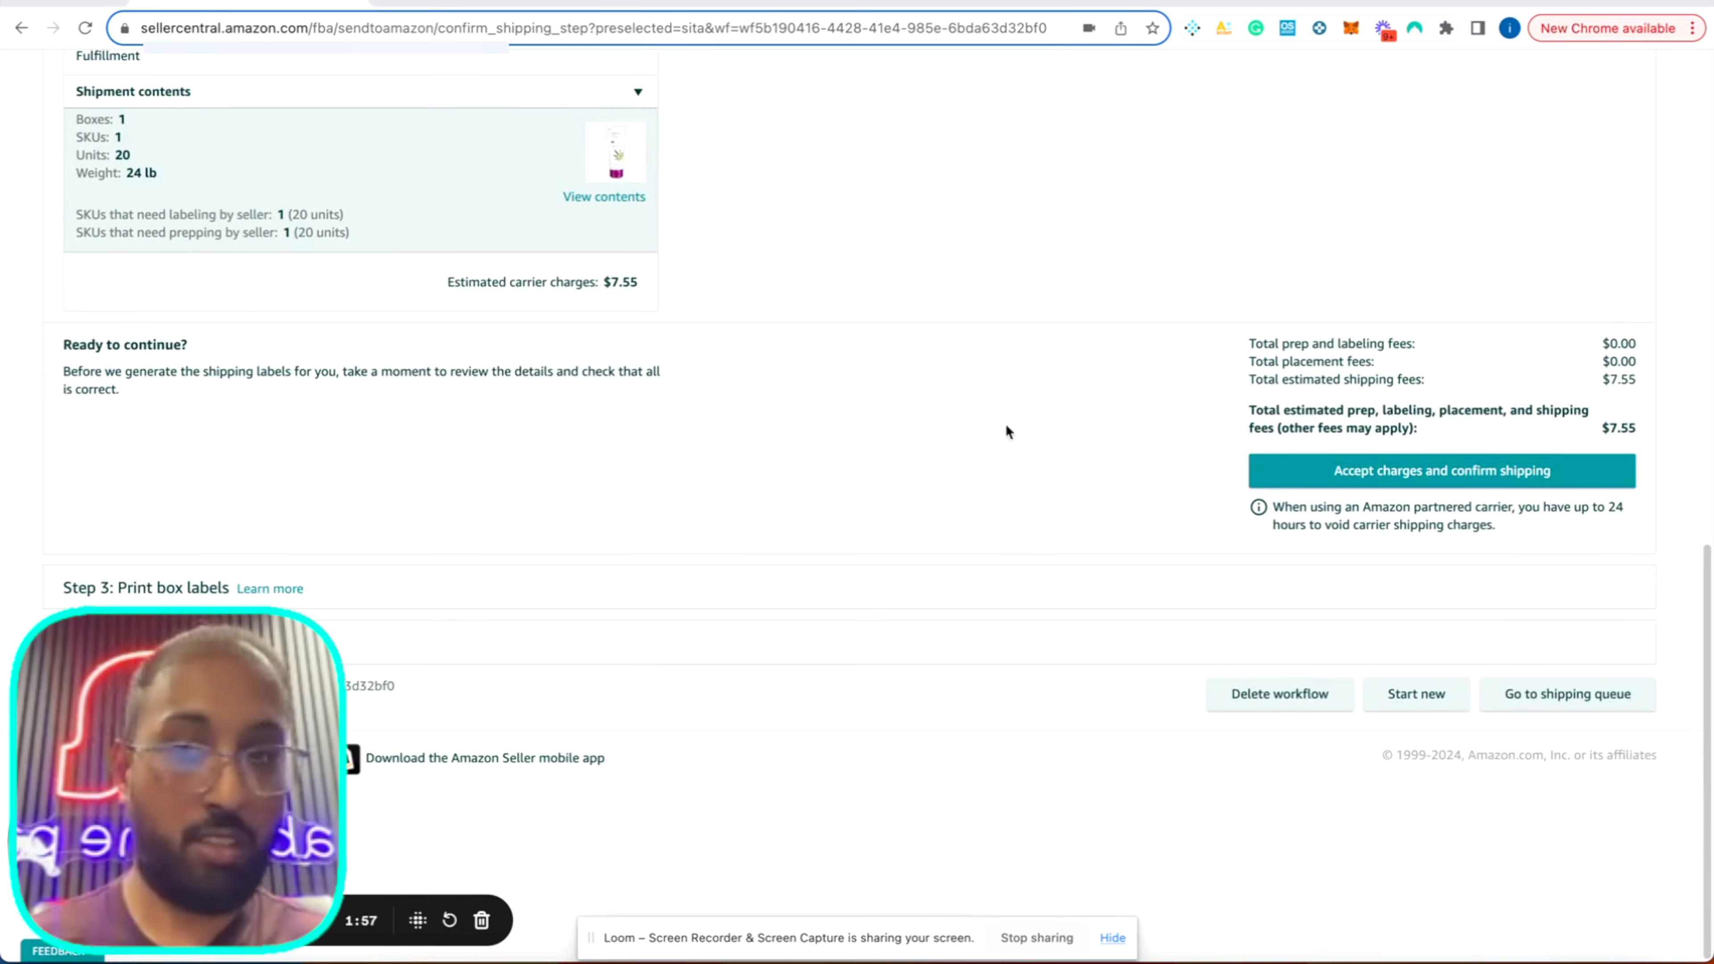
{"action": "scroll", "coordinate": [1005, 423], "scroll_direction": "up", "scroll_amount": 3}
{"action": "scroll", "coordinate": [389, 378], "scroll_direction": "up", "scroll_amount": 3}
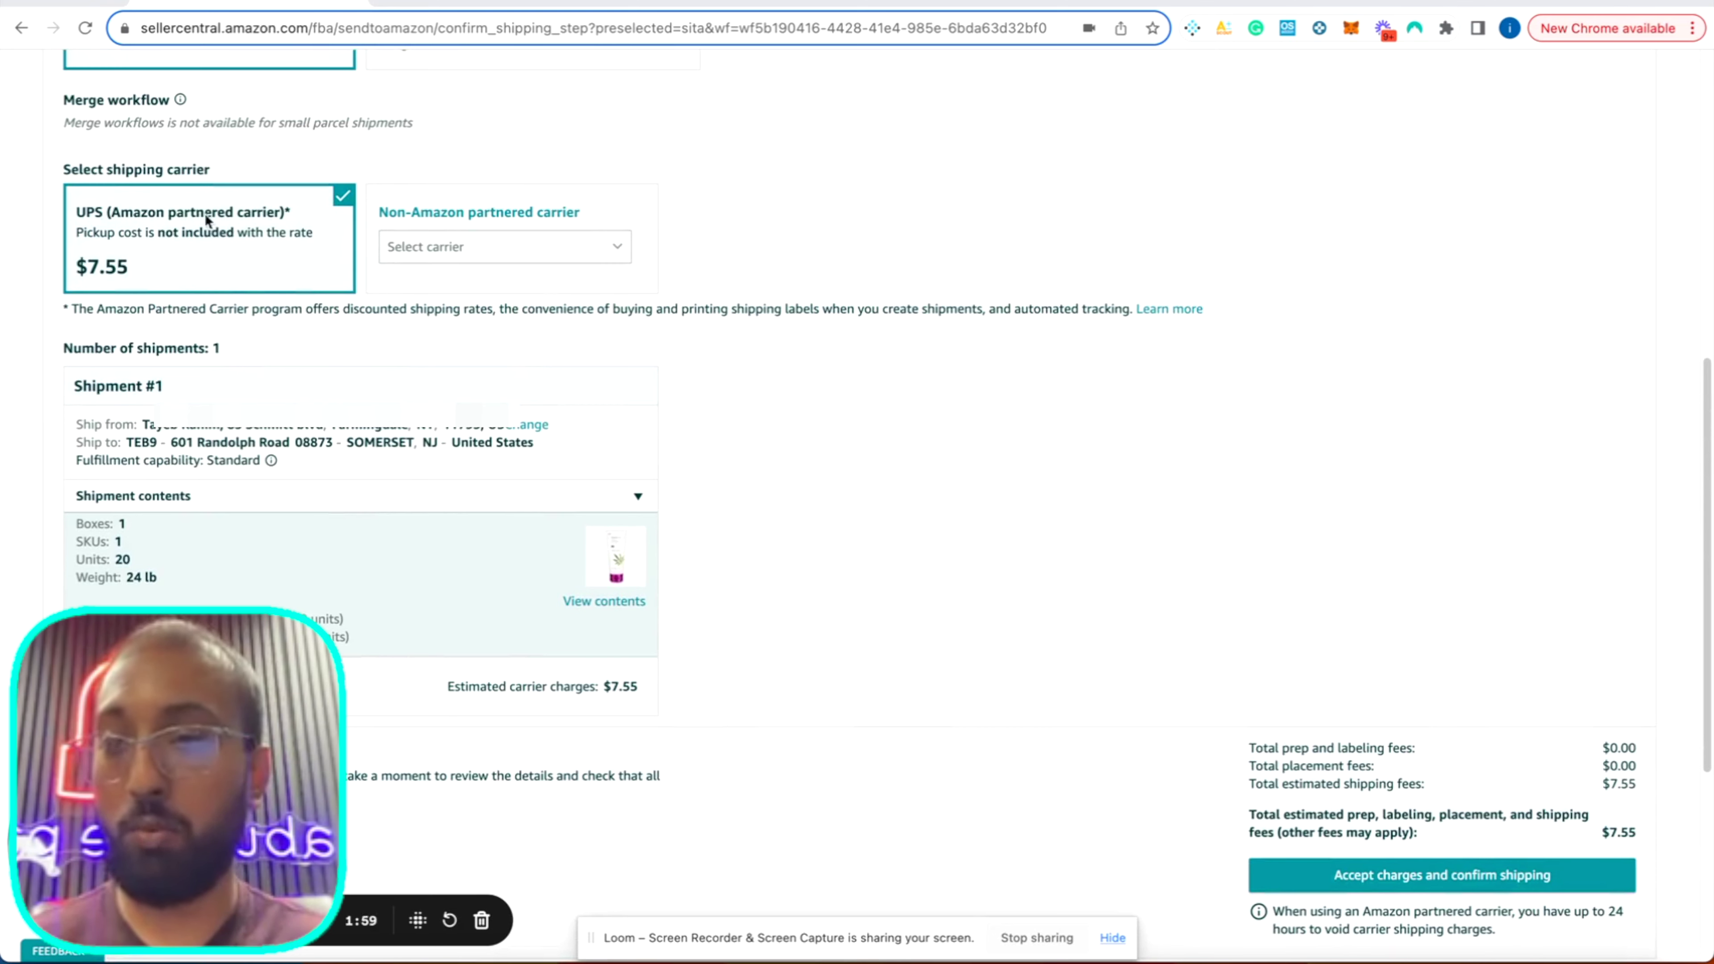
{"action": "scroll", "coordinate": [509, 515], "scroll_direction": "down", "scroll_amount": 3}
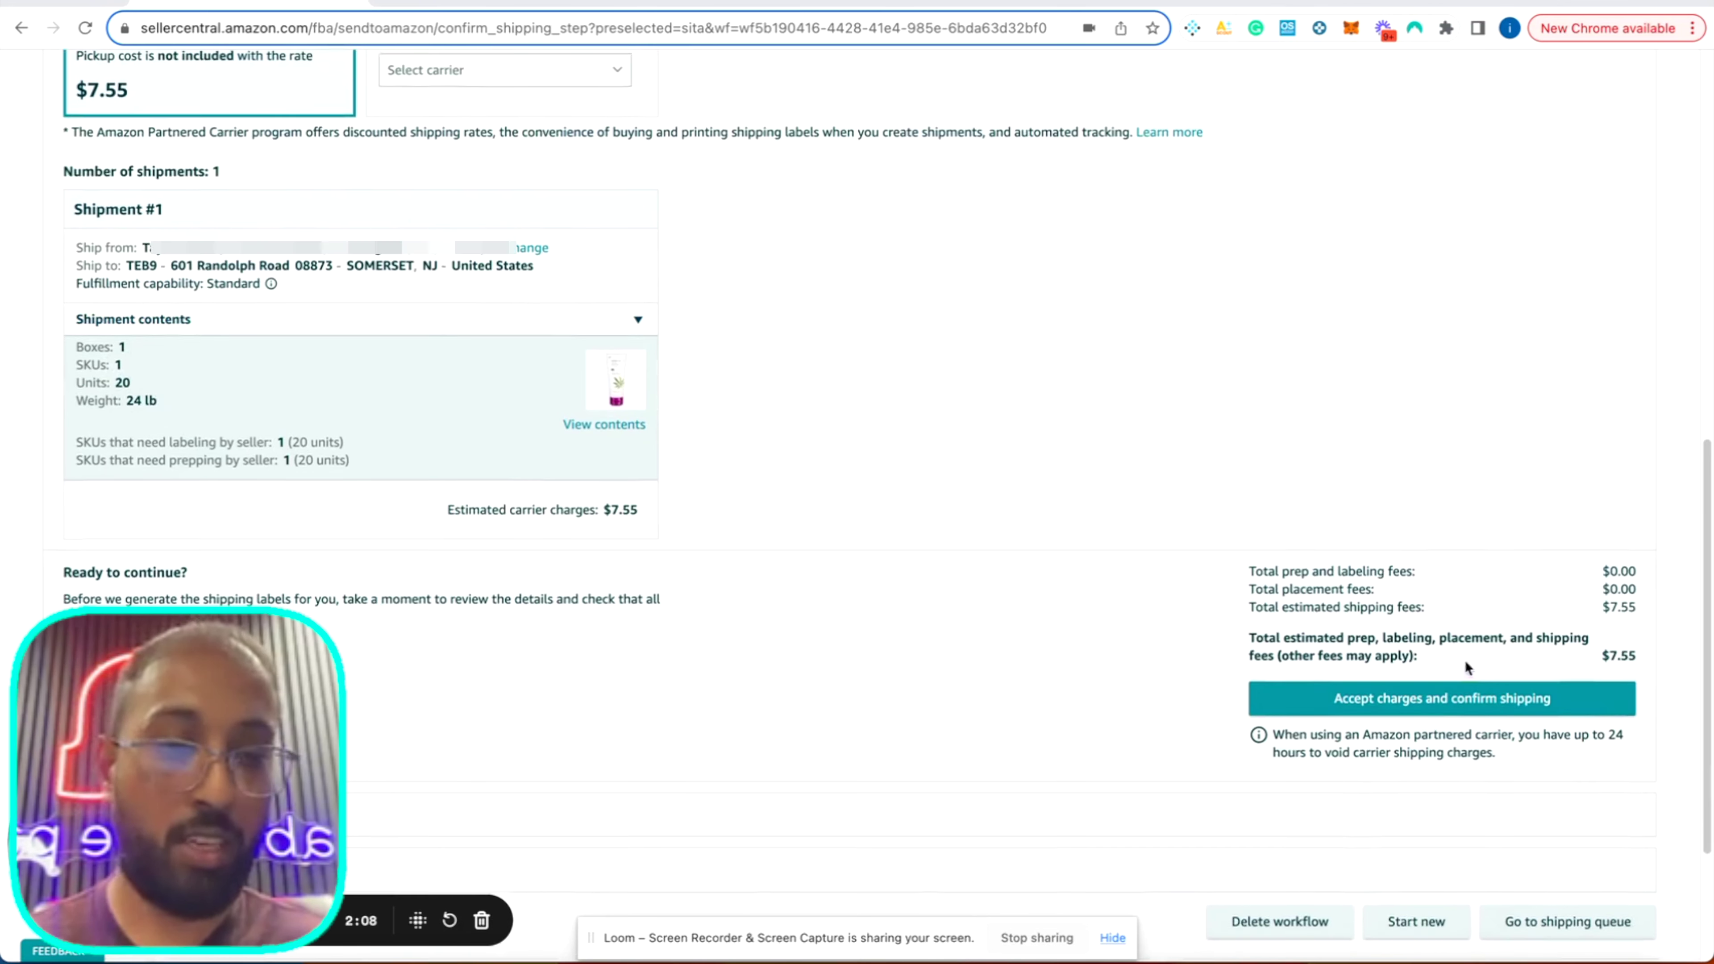
{"action": "scroll", "coordinate": [1464, 665], "scroll_direction": "down", "scroll_amount": 3}
{"action": "left_click", "coordinate": [1358, 571]}
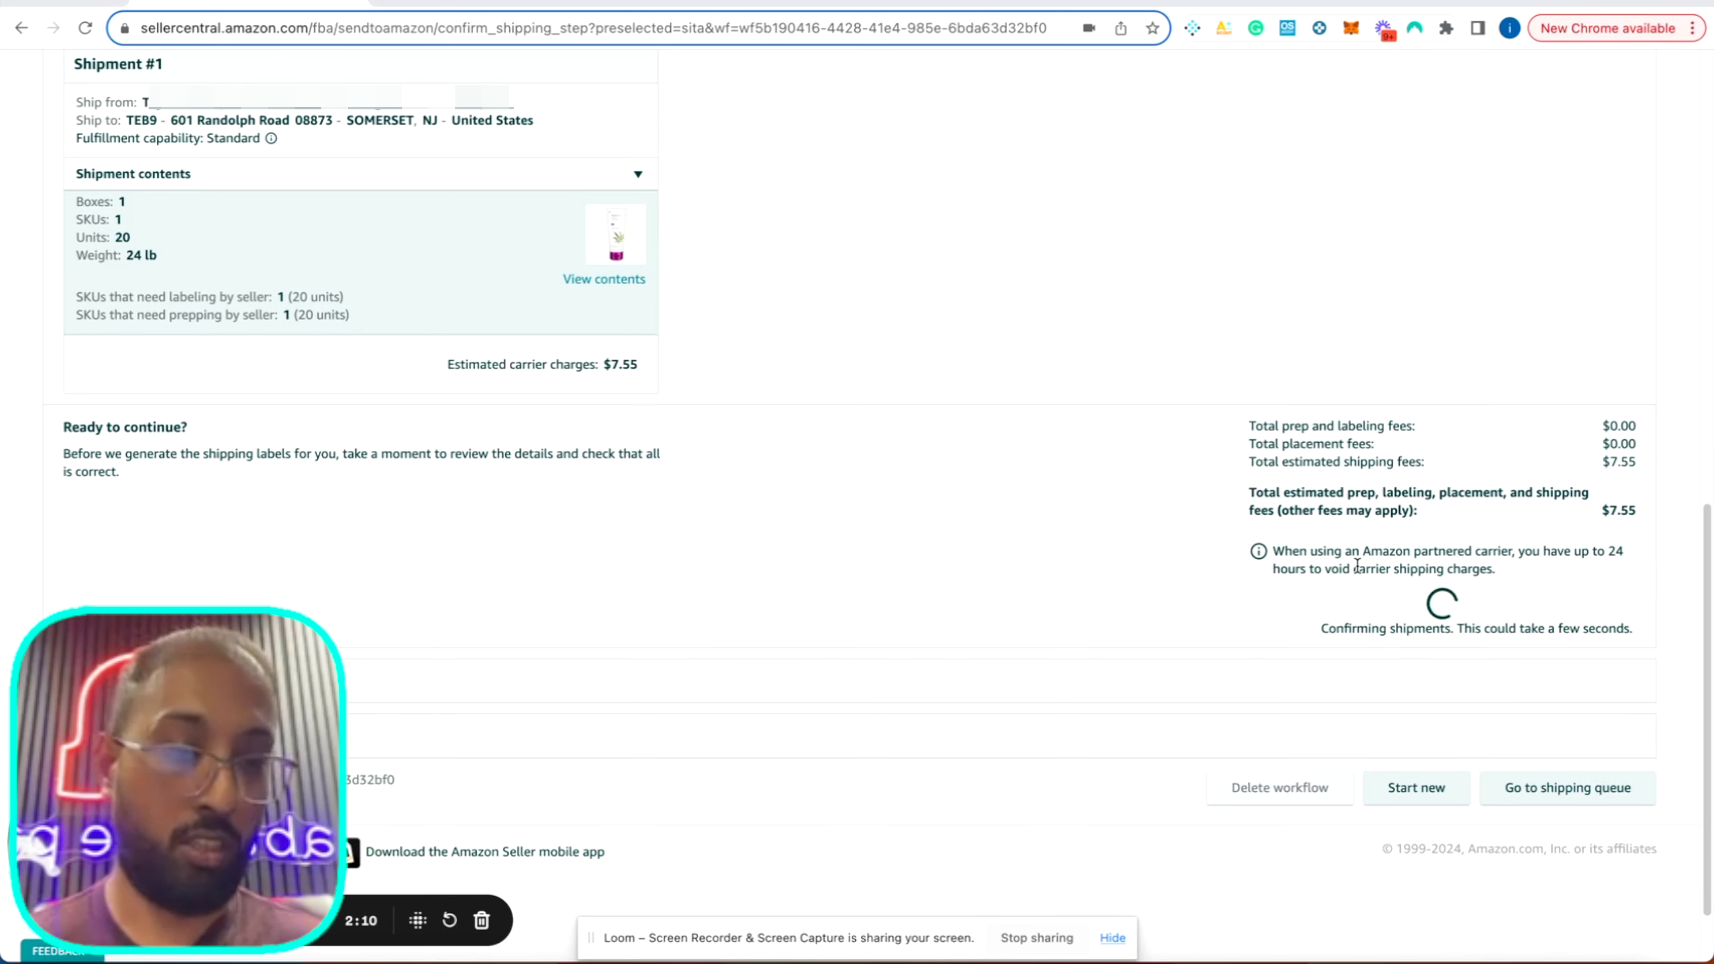
{"action": "scroll", "coordinate": [1208, 503], "scroll_direction": "down", "scroll_amount": 2}
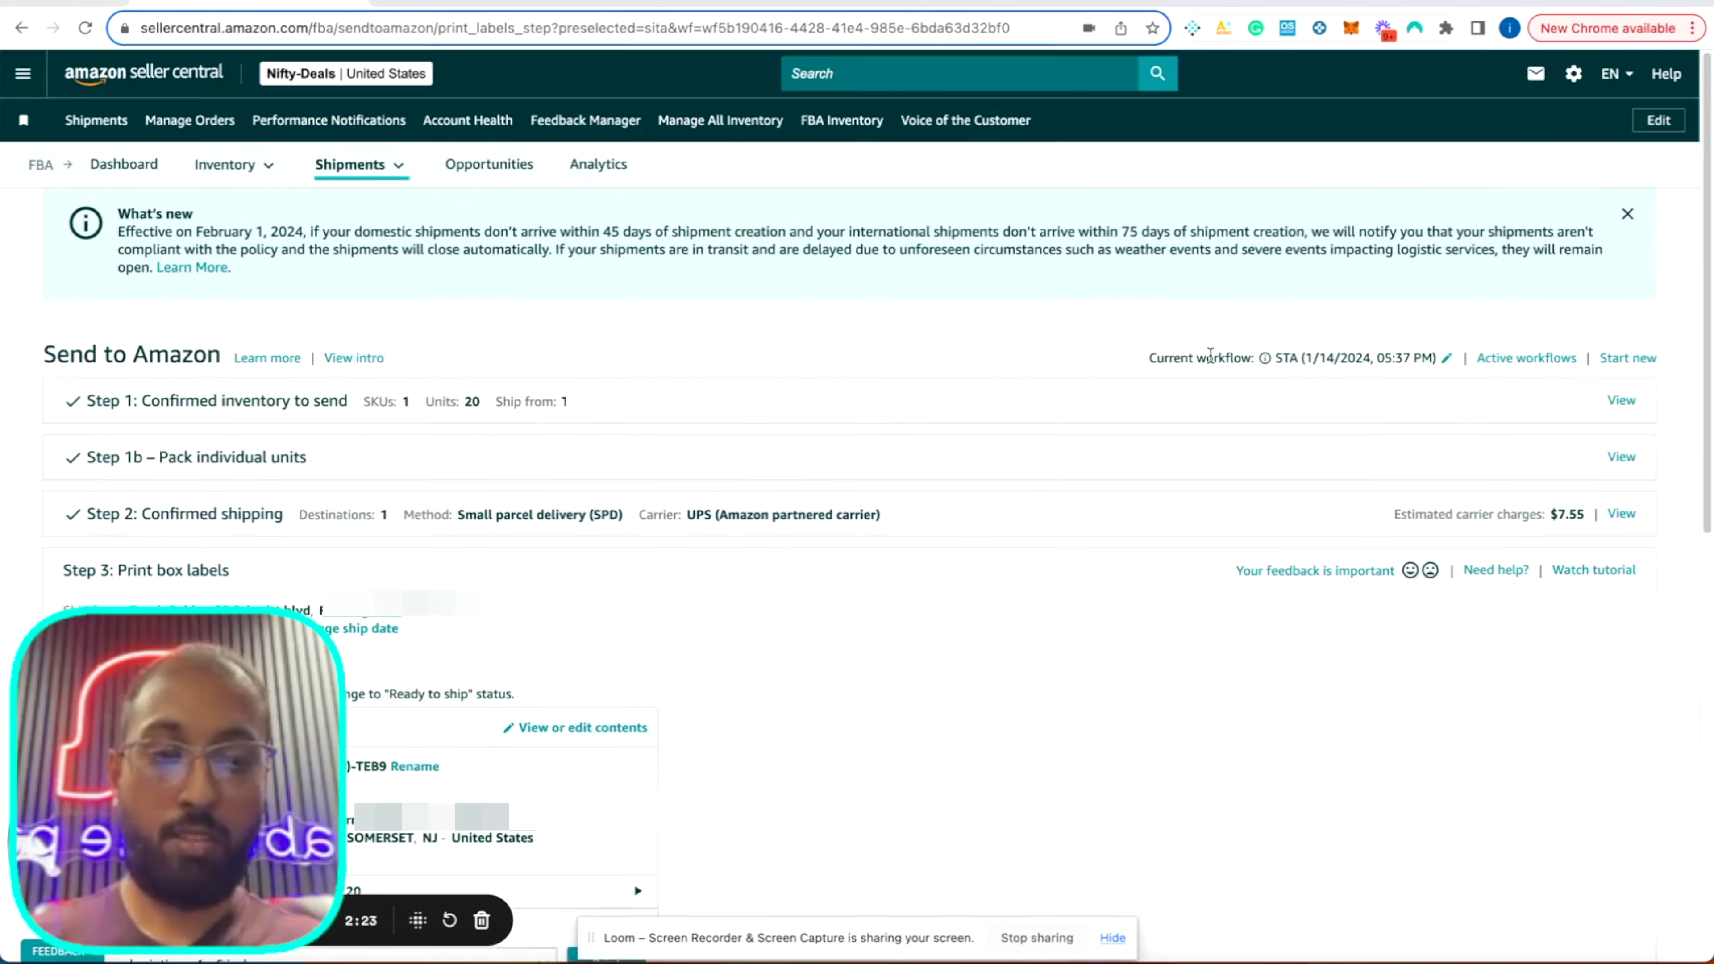
- Print the 4 x 6 thermal labels for shipment FBA17NP34KDJ and review the FBA box and UPS Ground pages
{"action": "scroll", "coordinate": [1208, 372], "scroll_direction": "down", "scroll_amount": 10}
{"action": "scroll", "coordinate": [782, 464], "scroll_direction": "up", "scroll_amount": 3}
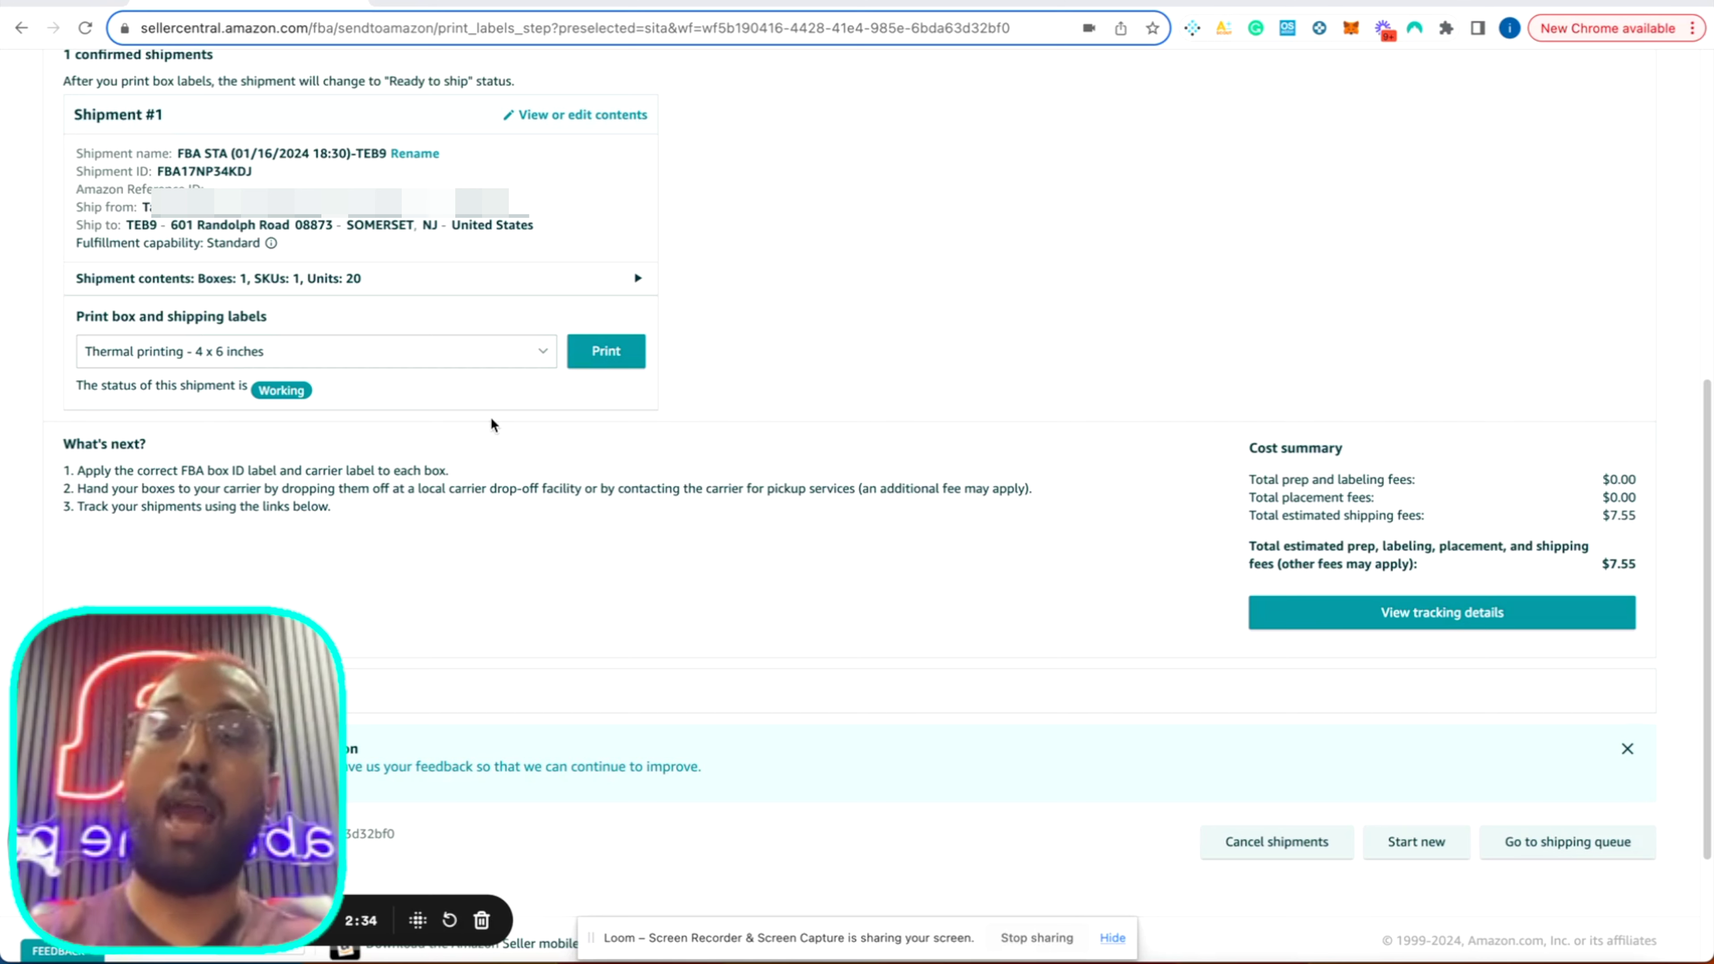
{"action": "left_click", "coordinate": [602, 359]}
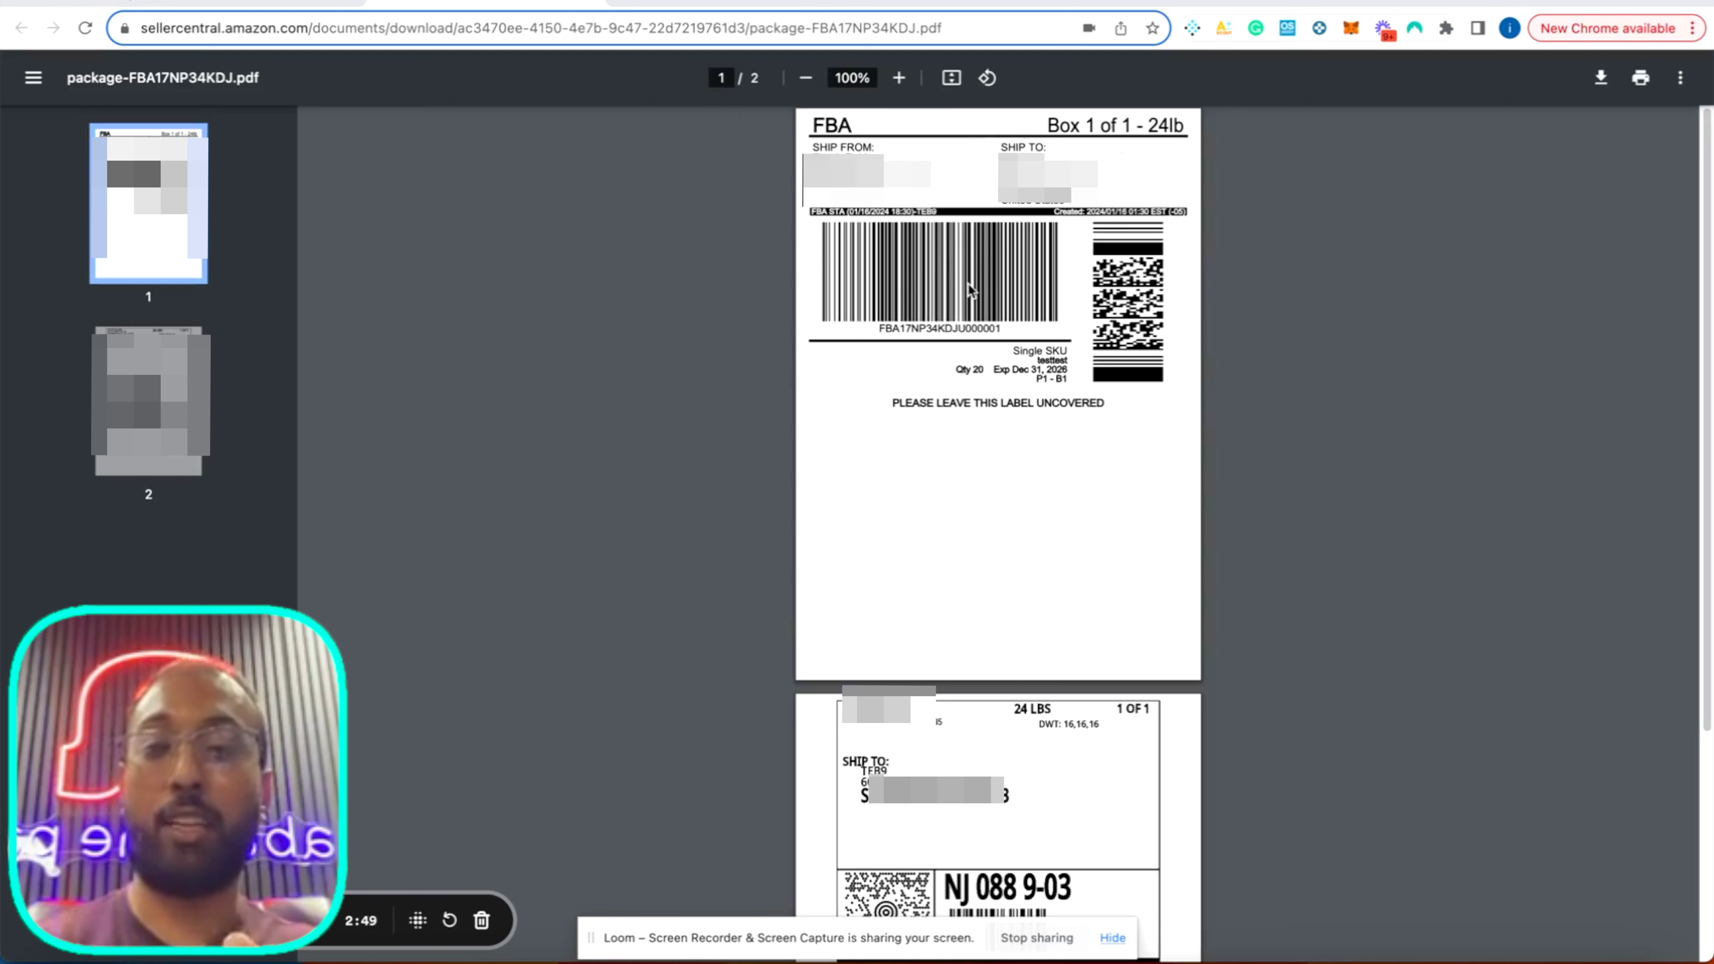
{"action": "scroll", "coordinate": [1027, 430], "scroll_direction": "down", "scroll_amount": 5}
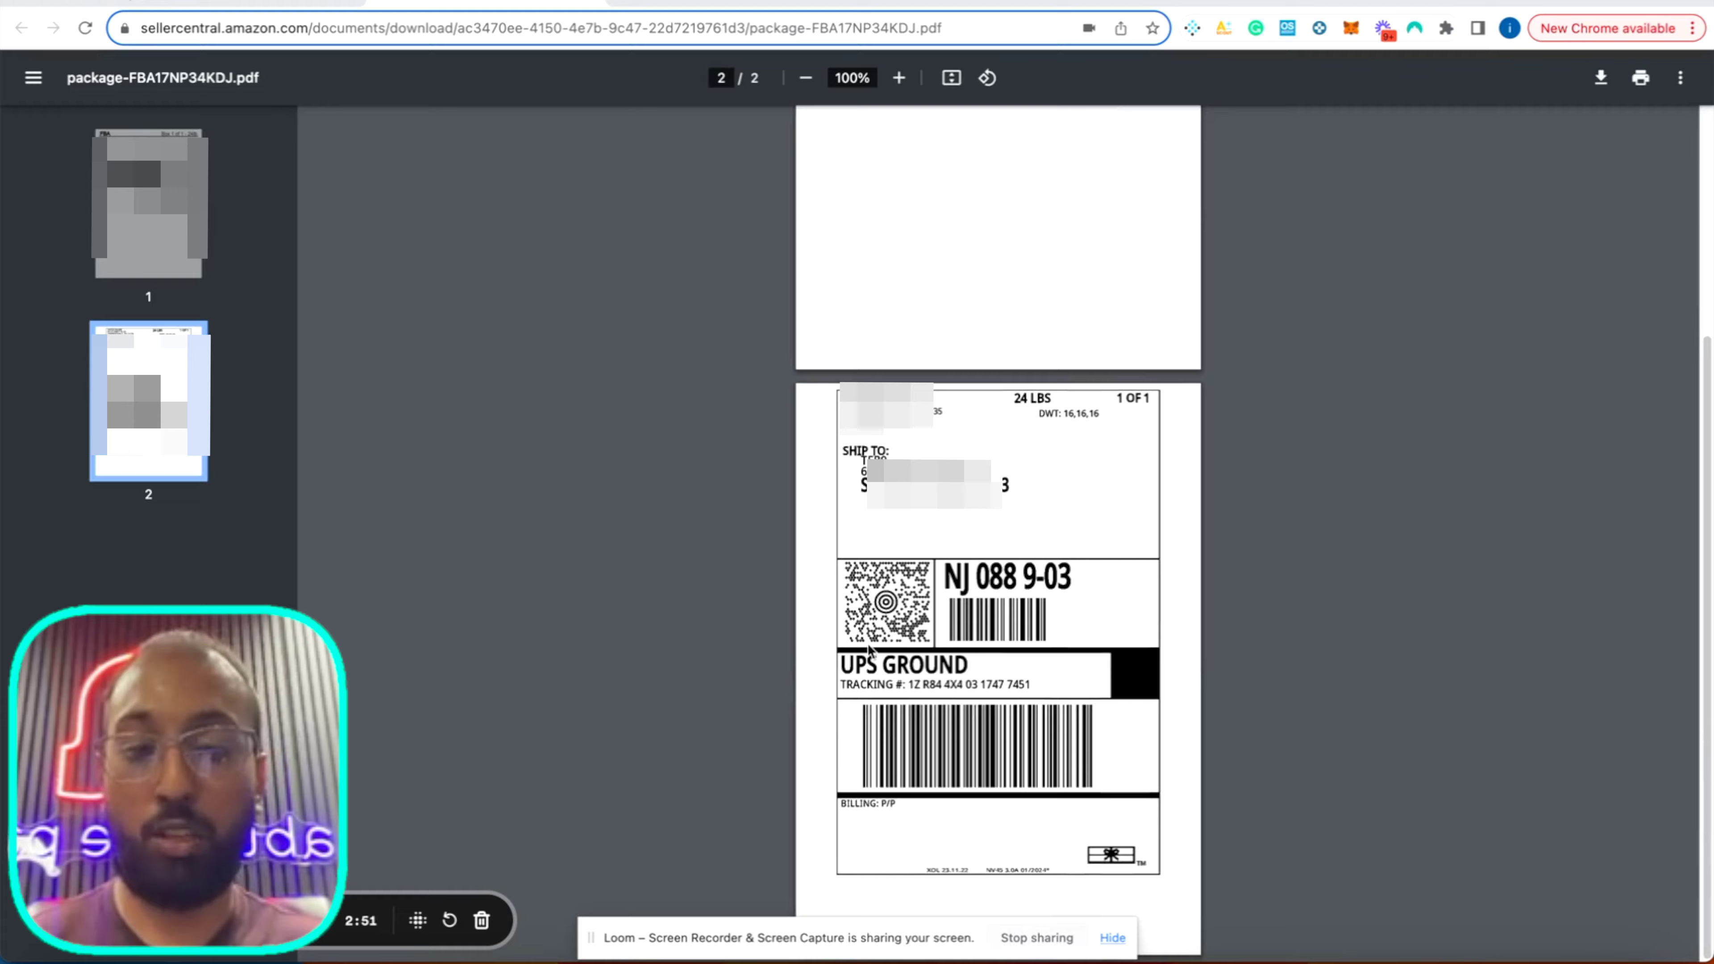